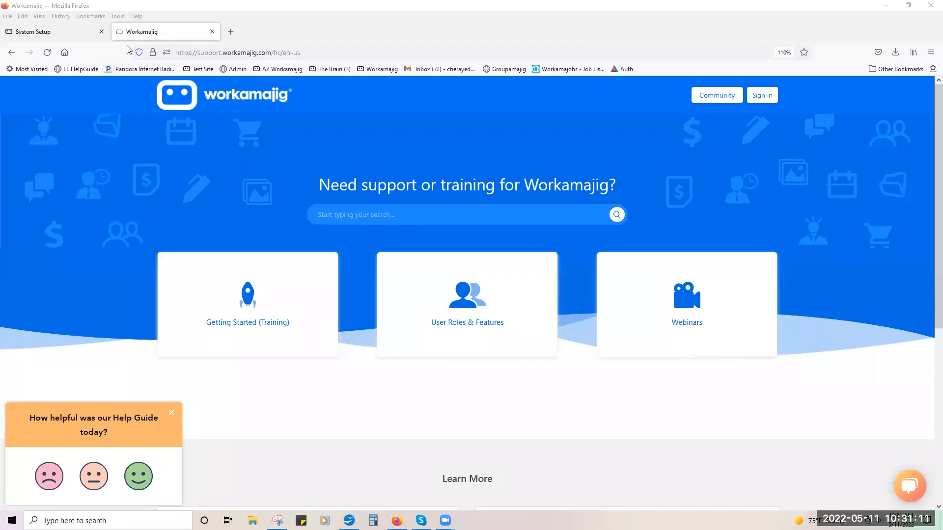
left_click(174, 55)
left_click(173, 55)
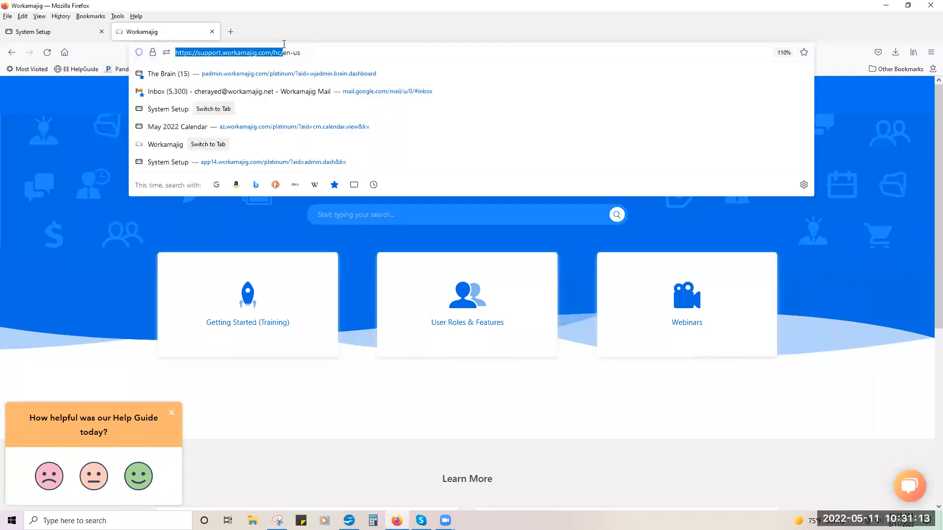
left_click(362, 248)
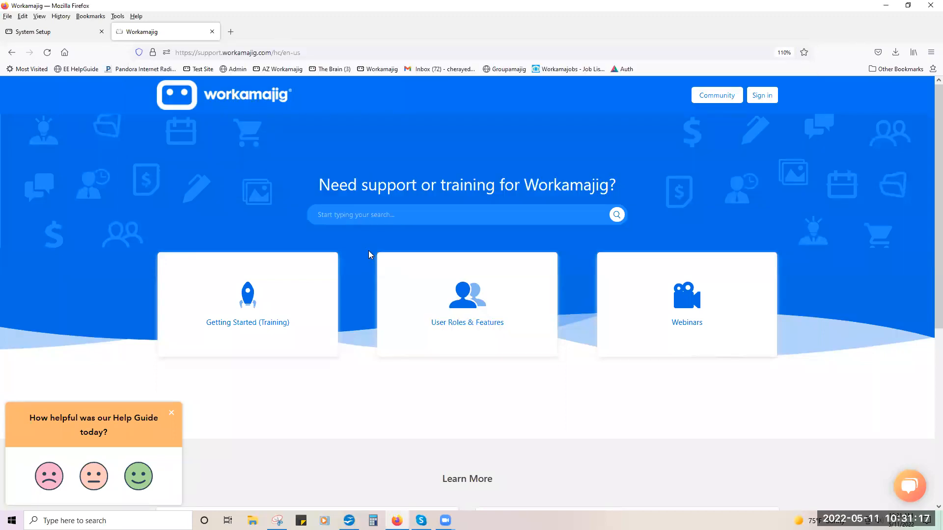
- Search the help guide for "conversations overview" and read through the Conversations Overview article down to its next steps and resources
left_click(457, 214)
type("conversations")
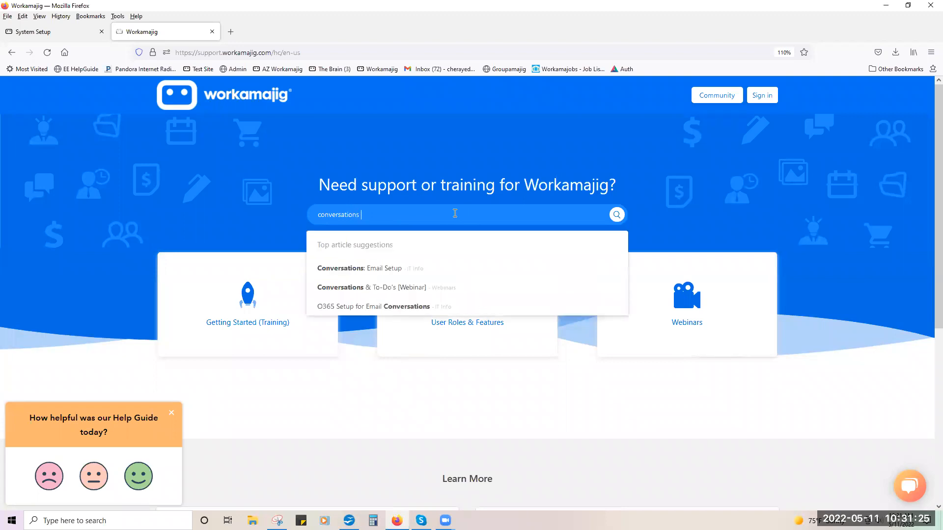
type(" overview")
key("Return")
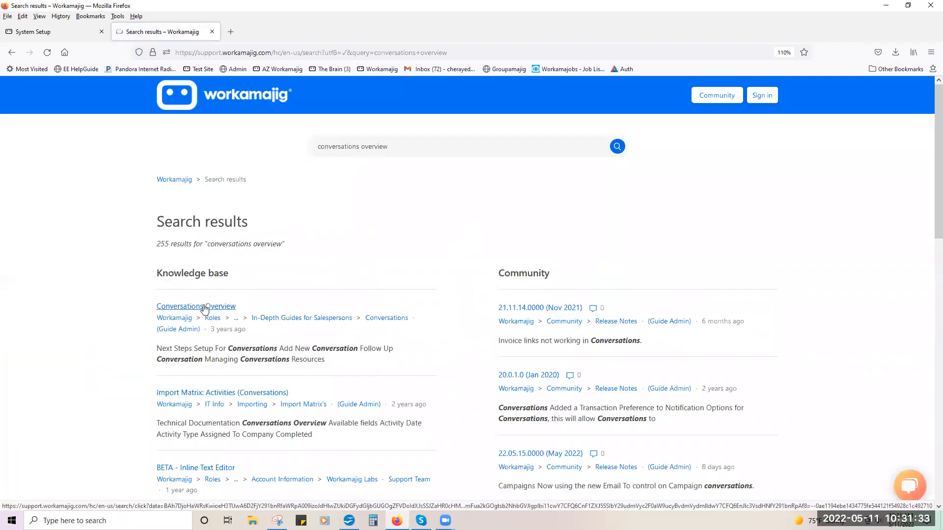
left_click(309, 308)
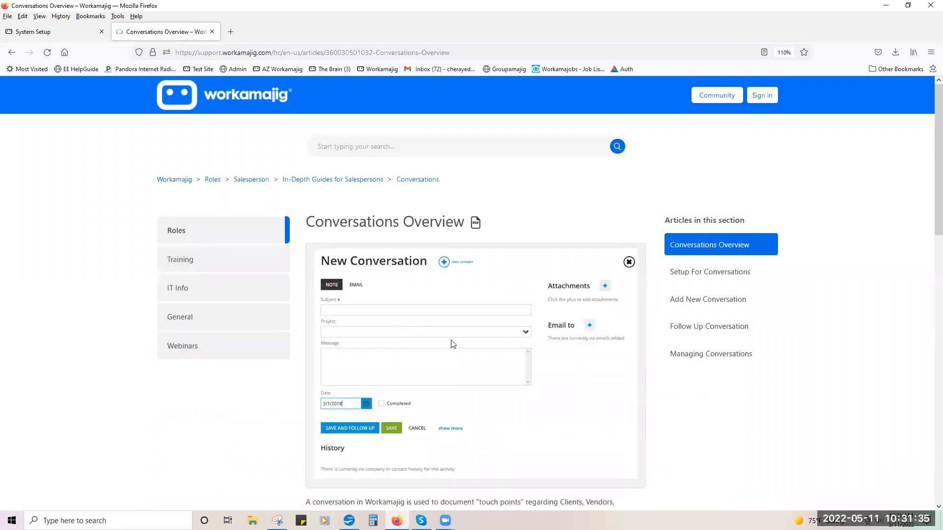
scroll(550, 385, "down", 2)
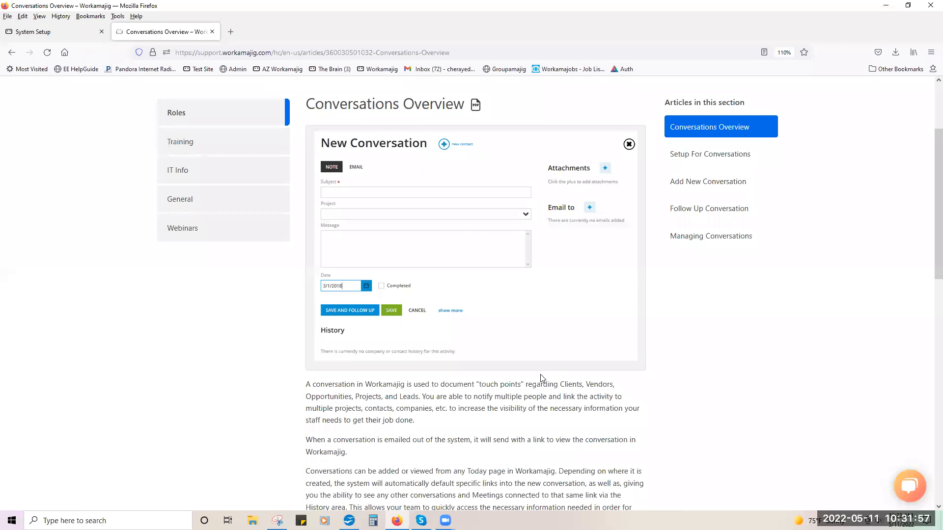
scroll(540, 374, "down", 3)
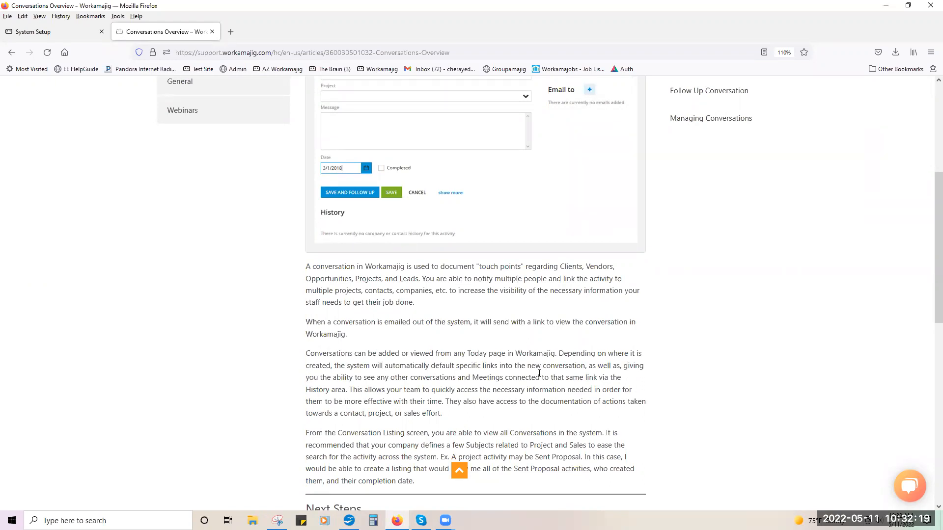
scroll(540, 374, "down", 3)
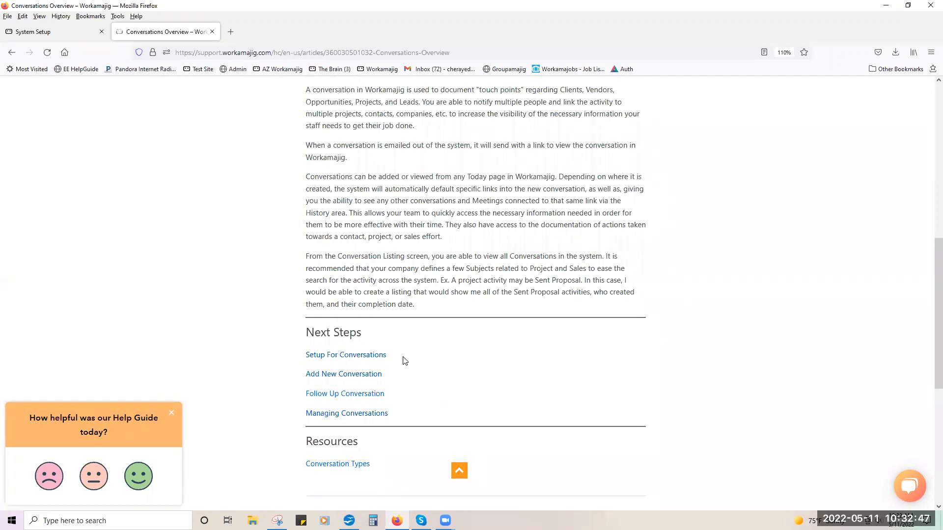
scroll(404, 360, "up", 8)
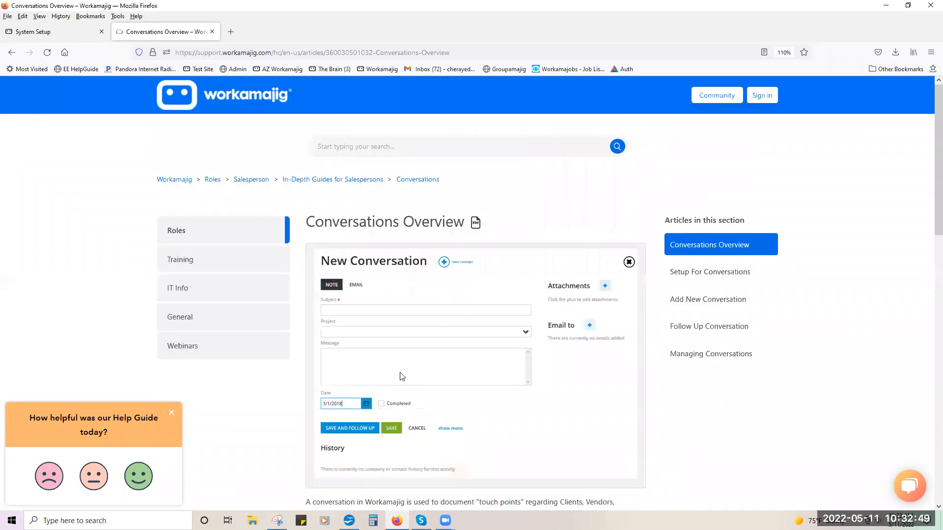
- Open the Connections settings from System Setup in the Workamajig application and examine the incoming email options, including the email protocol
left_click(42, 33)
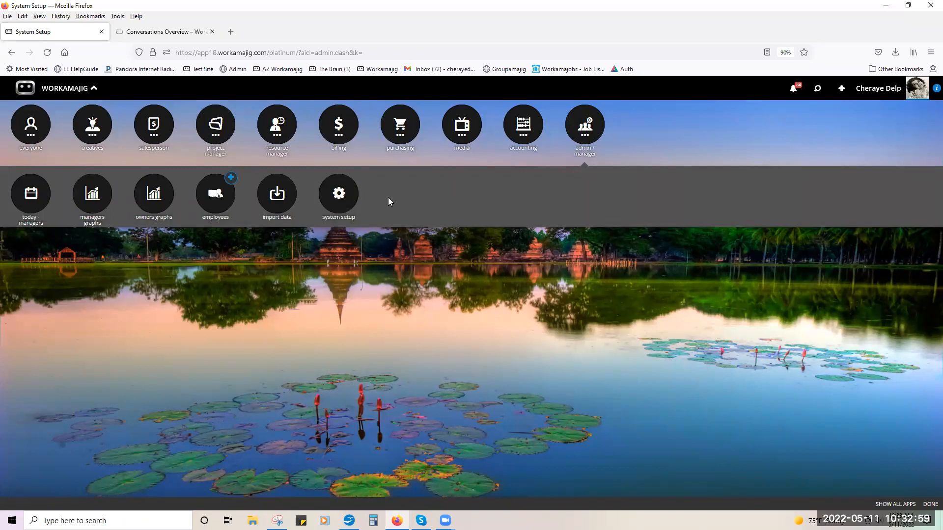
left_click(346, 206)
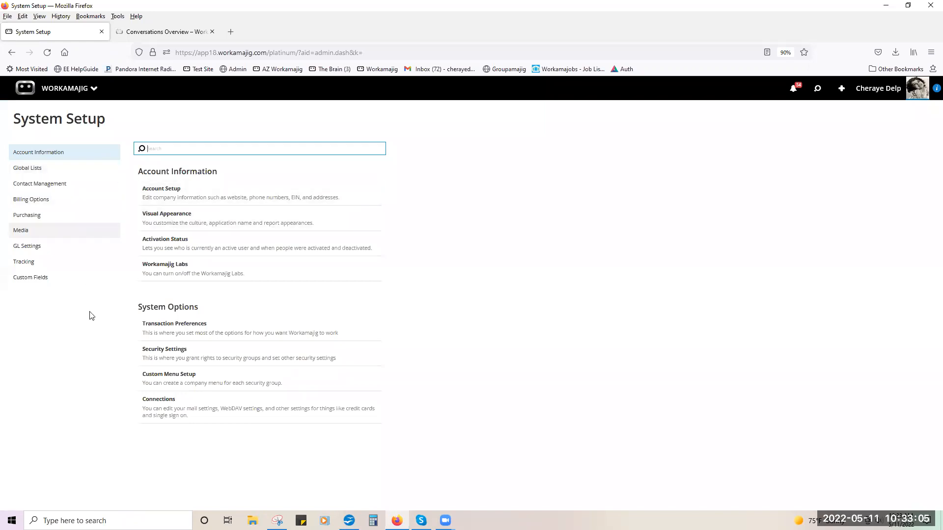
left_click(187, 416)
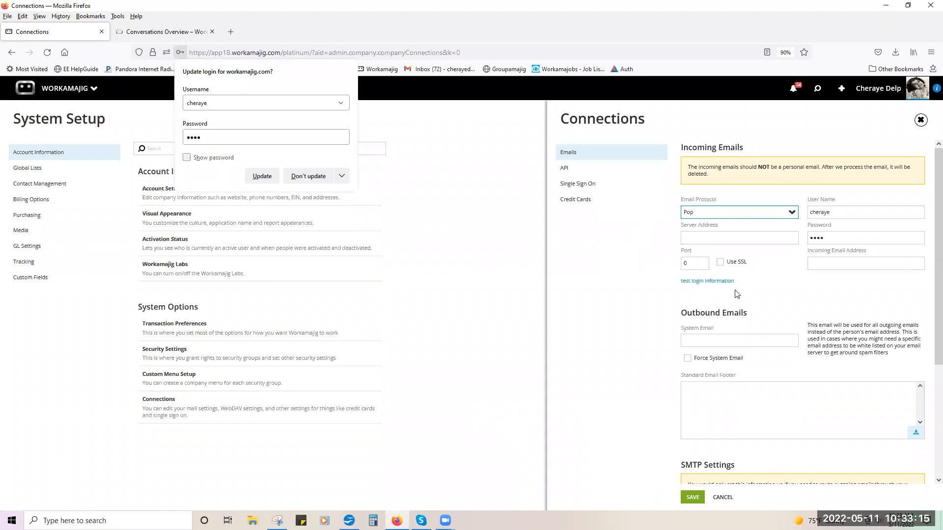
left_click(764, 296)
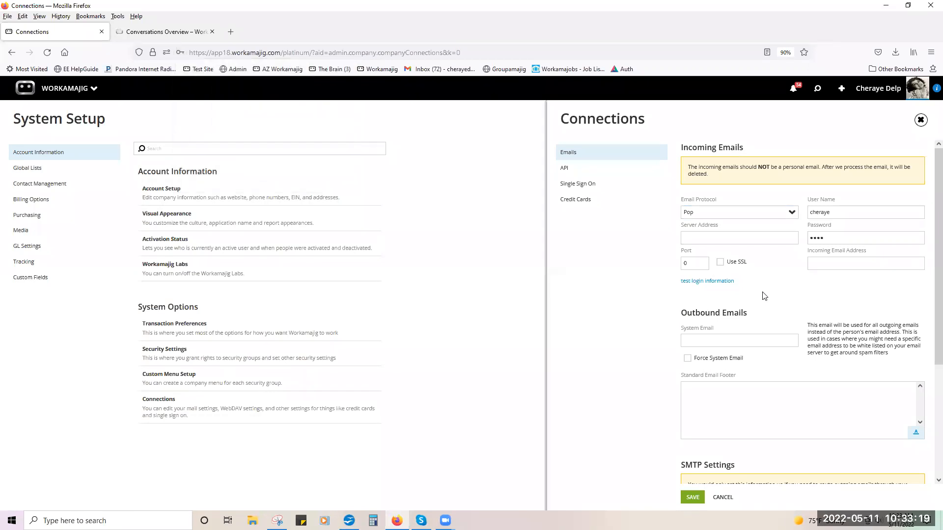
left_click(772, 217)
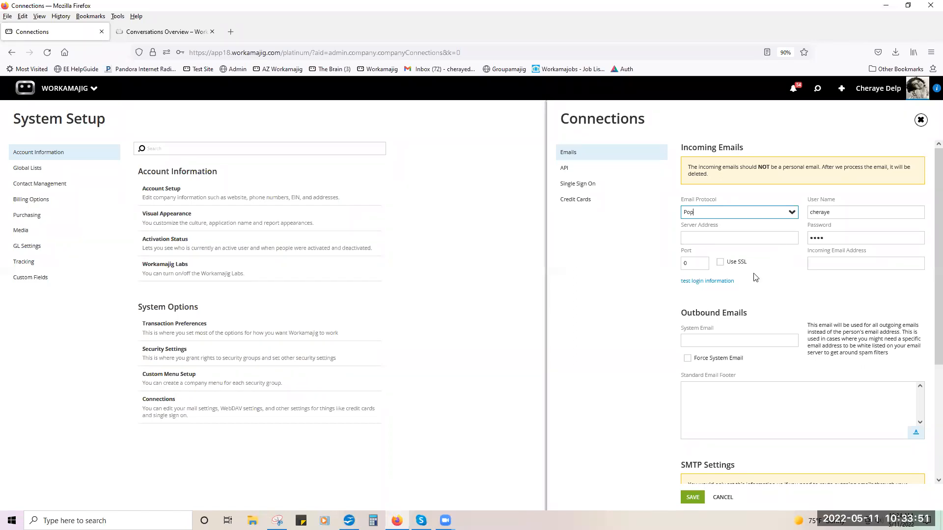
- Search the help guide for "setup incoming" and read the Setup Incoming and Outbound System Emails article through its Setup section
left_click(124, 33)
left_click(390, 153)
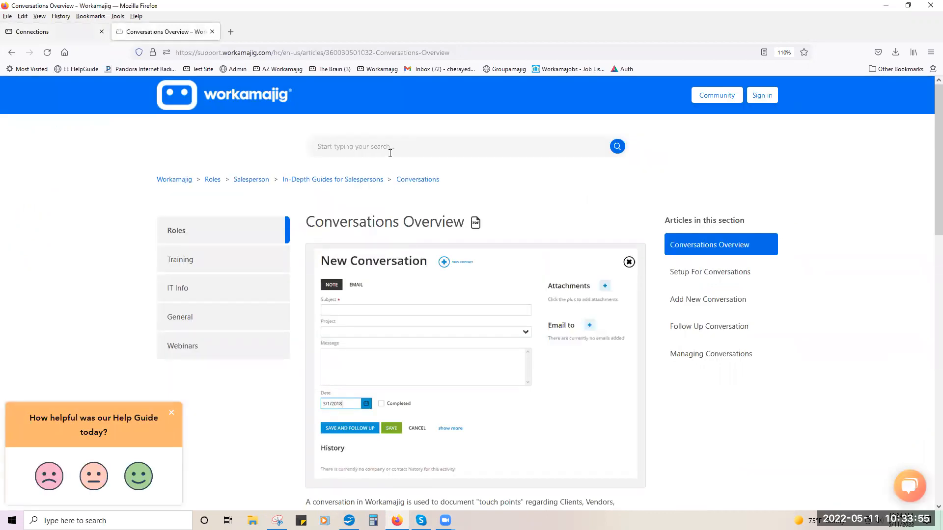
type("setup")
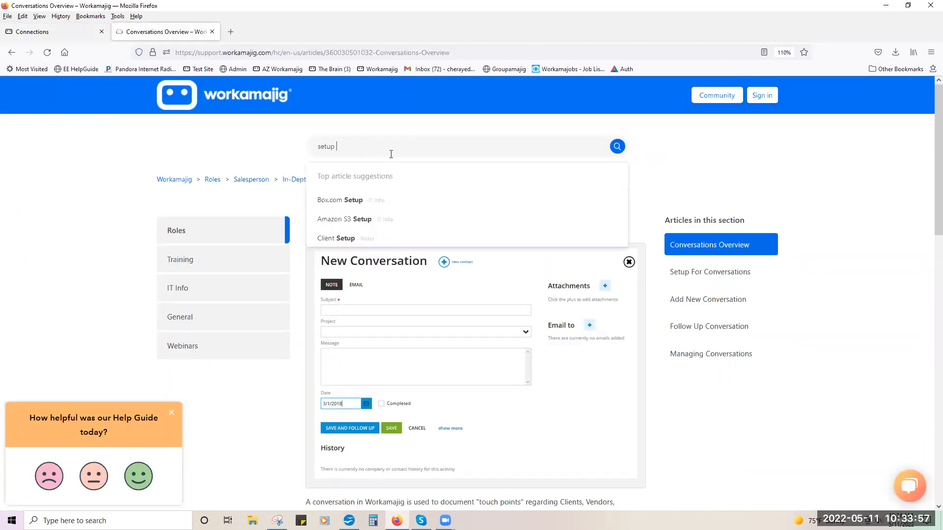
type(" incoming")
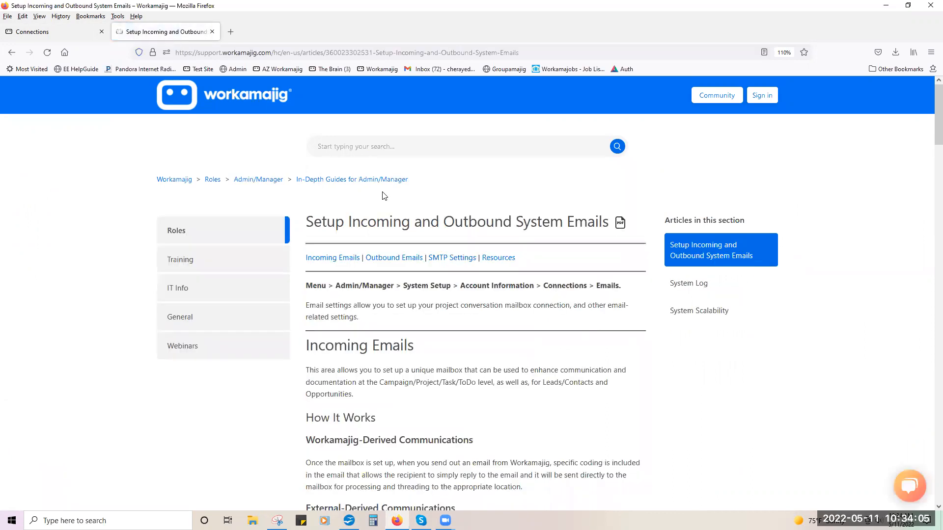
scroll(462, 339, "down", 3)
scroll(477, 343, "down", 5)
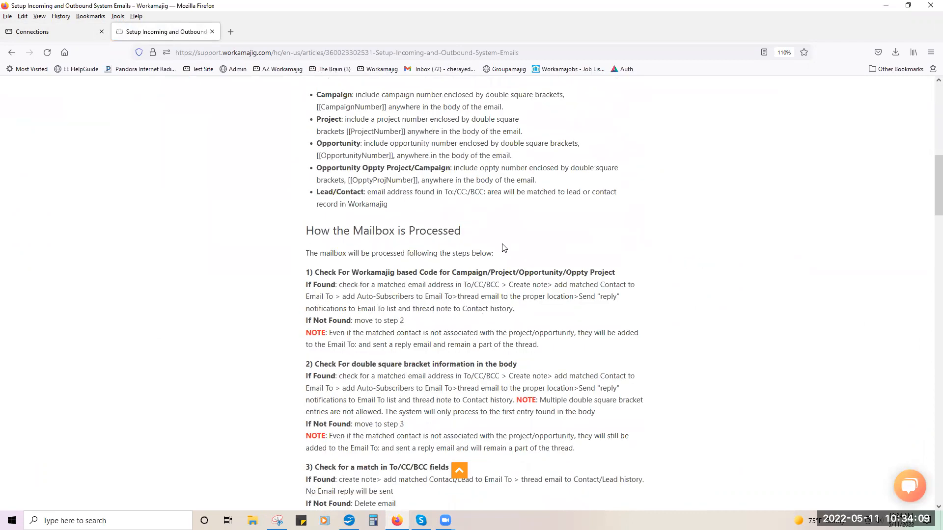
scroll(524, 340, "down", 1)
scroll(523, 339, "down", 4)
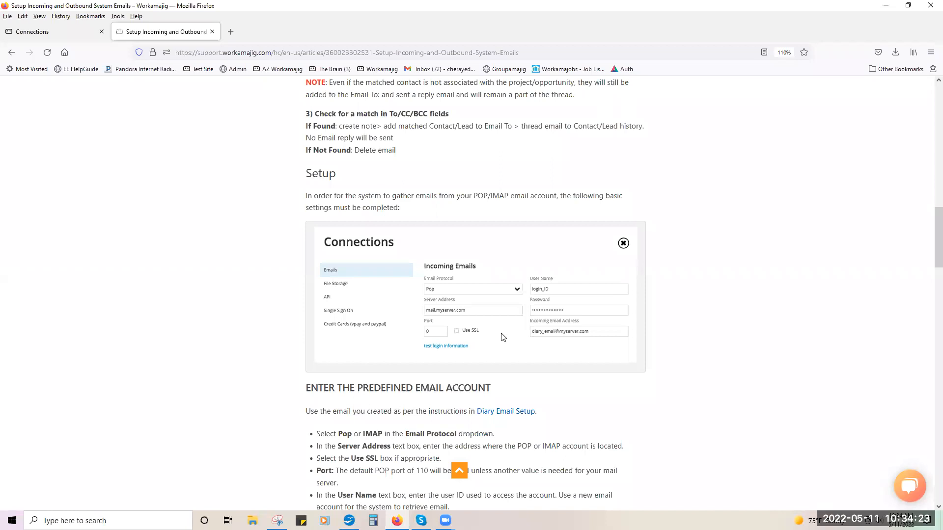
- Leave Connections and examine the outgoing email subject formats in the advanced Contact Management options of Transaction Preferences
left_click(61, 40)
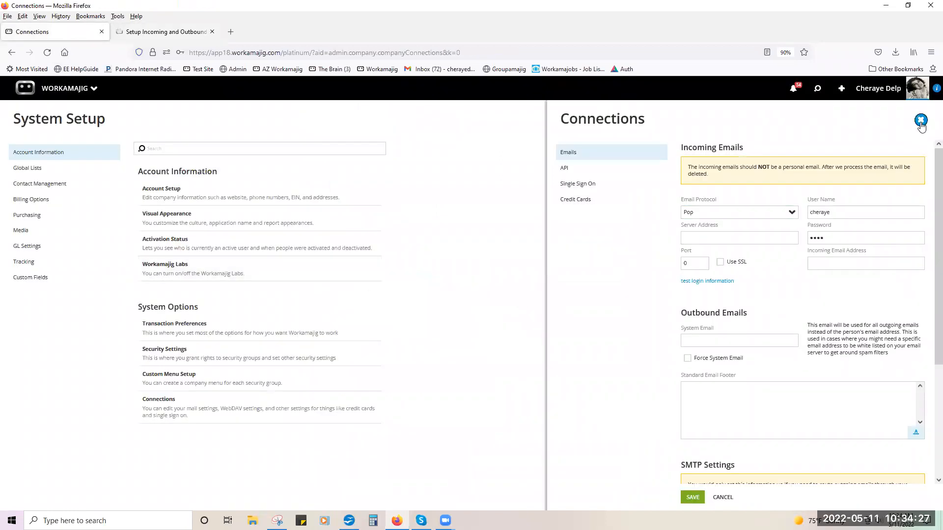
left_click(920, 125)
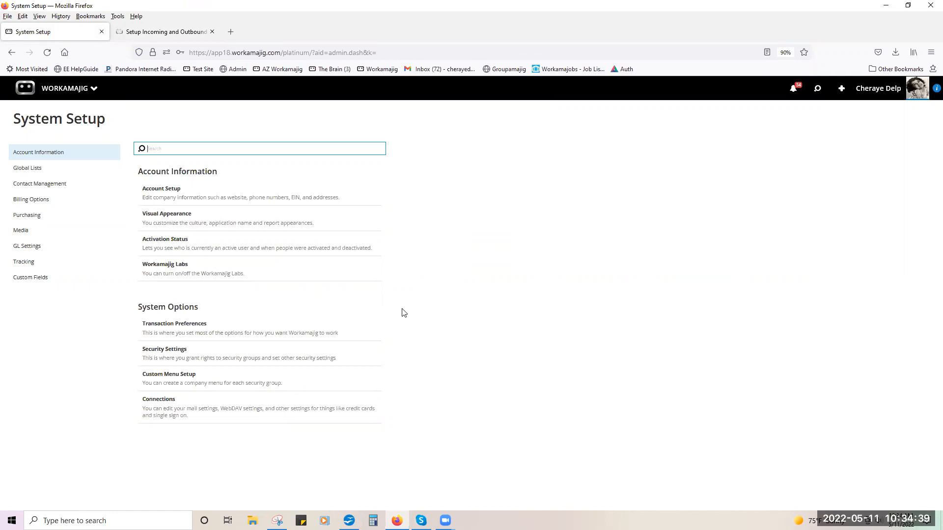
left_click(265, 330)
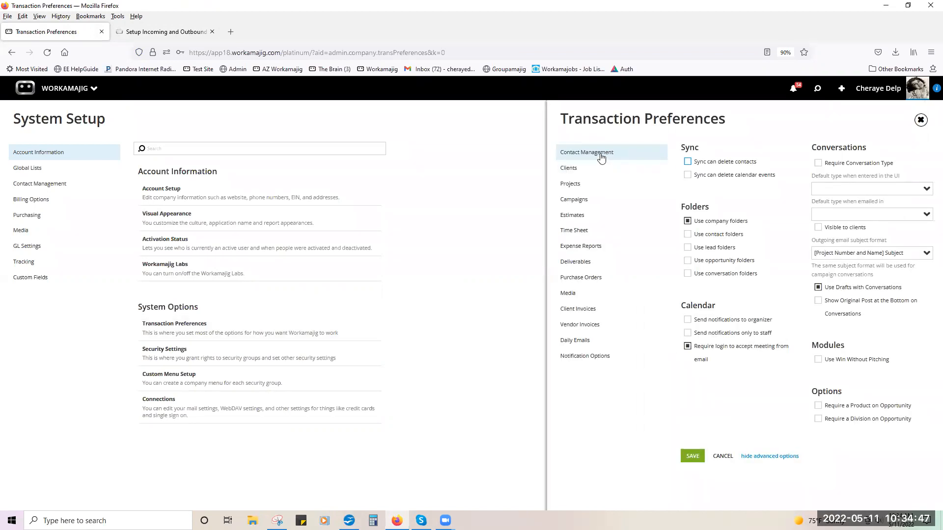
left_click(773, 457)
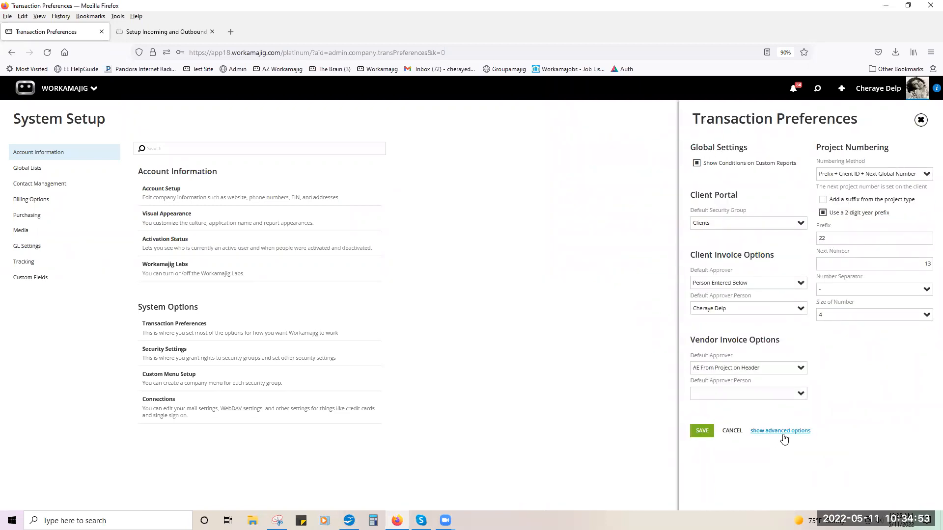
left_click(782, 432)
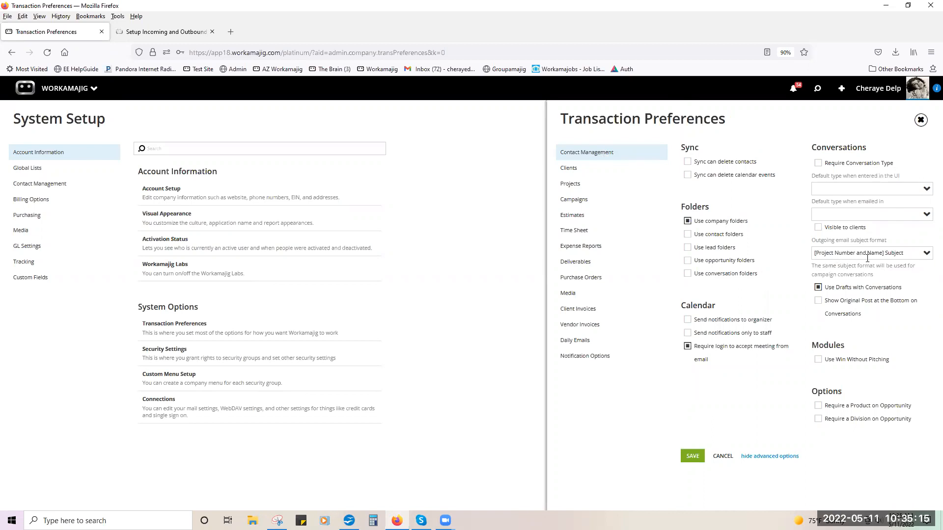
left_click(923, 257)
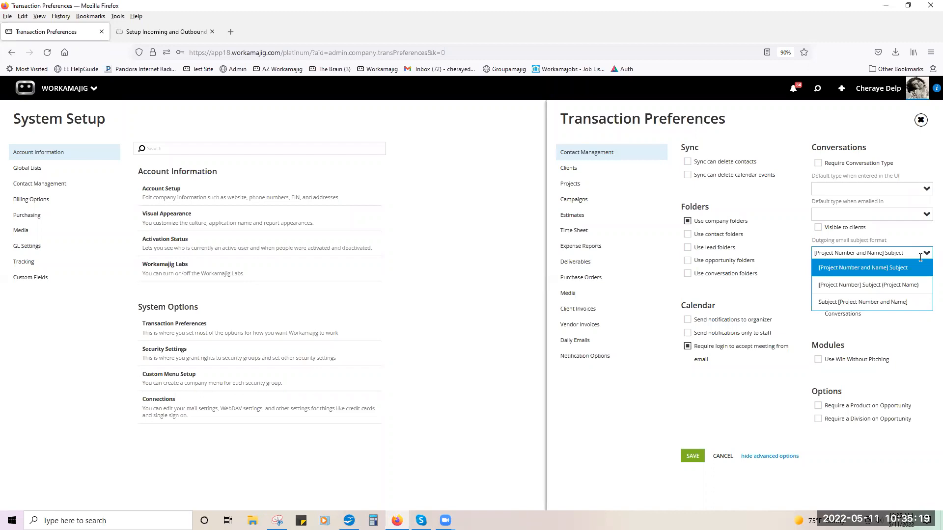
left_click(917, 246)
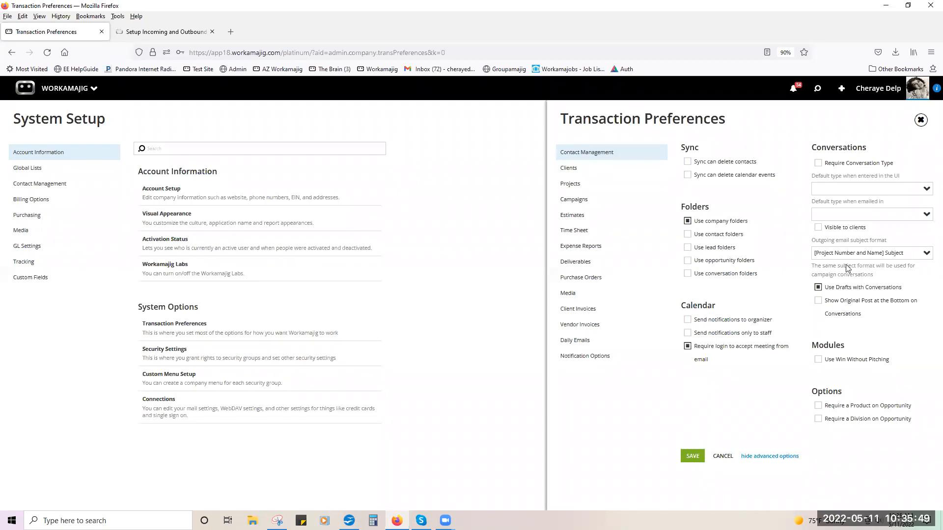
- Review the Daily Emails and Notification Options preferences, and look through the messages in the Notifications list
left_click(575, 341)
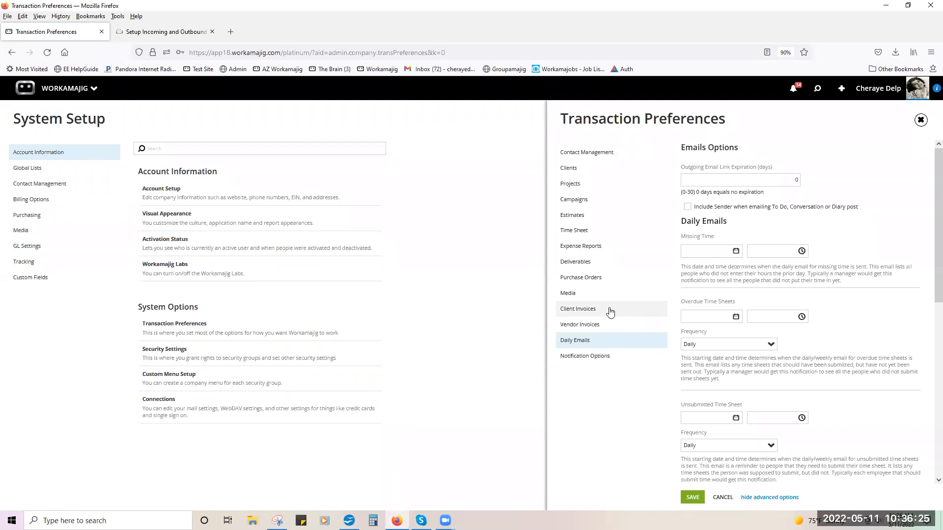
left_click(610, 360)
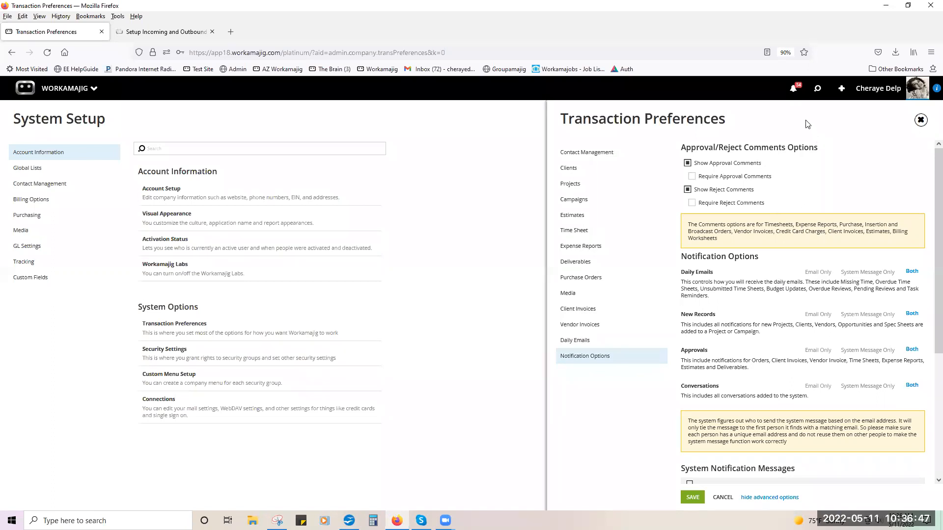
left_click(797, 98)
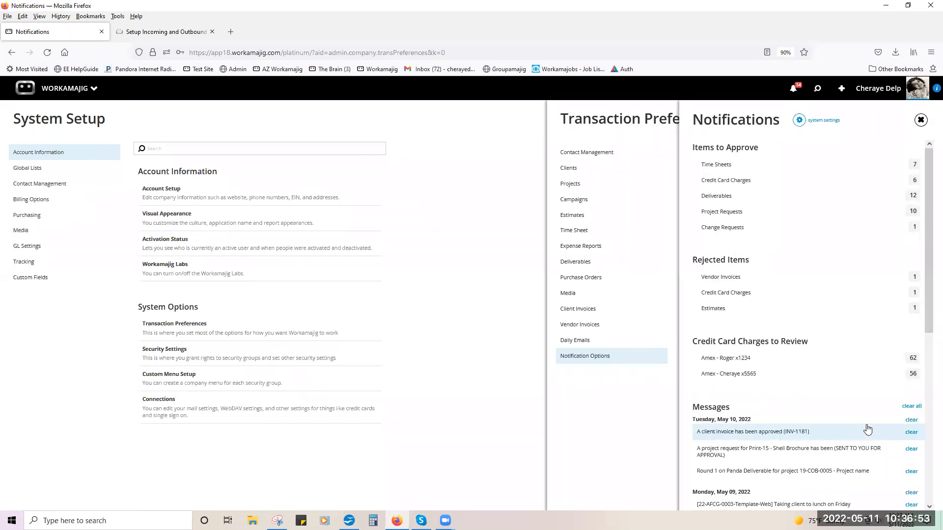
scroll(853, 408, "down", 3)
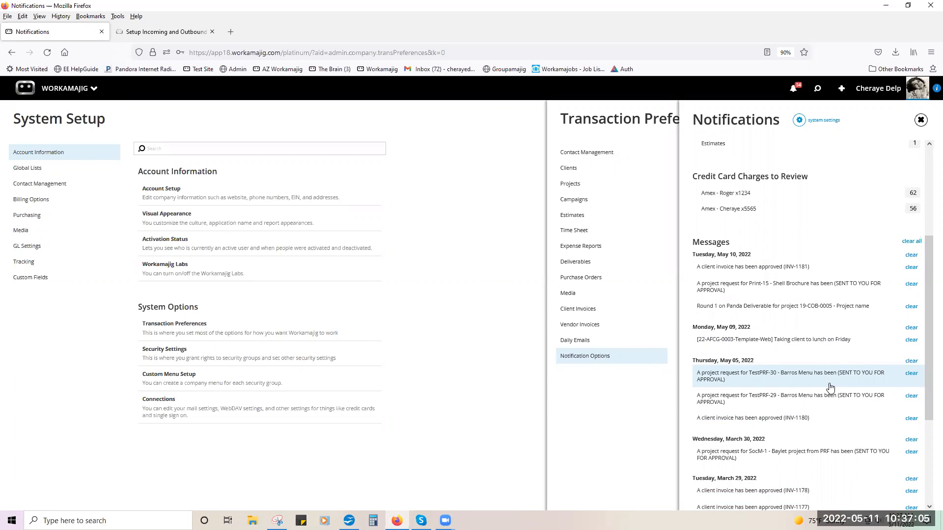
left_click(646, 437)
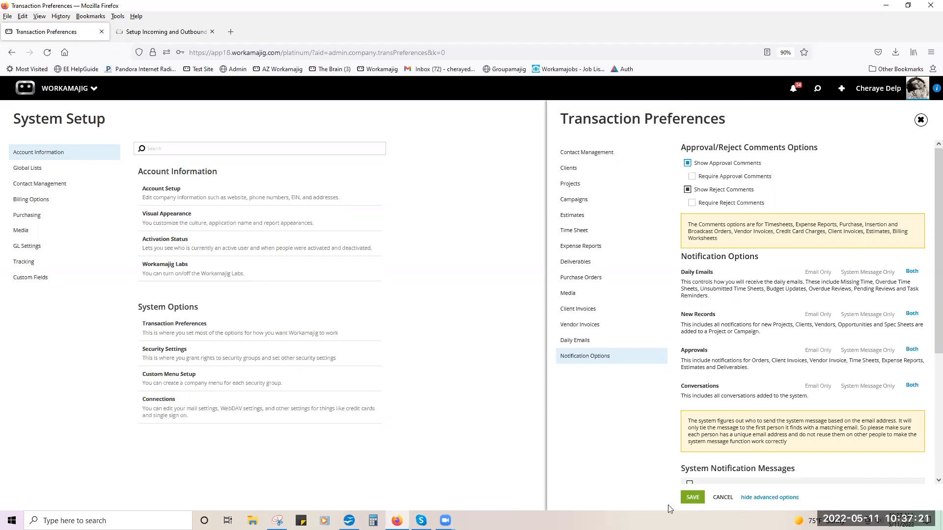
- Go to the project manager's Today page, list the open conversations and open the first one dated November 16, 2017
left_click(64, 89)
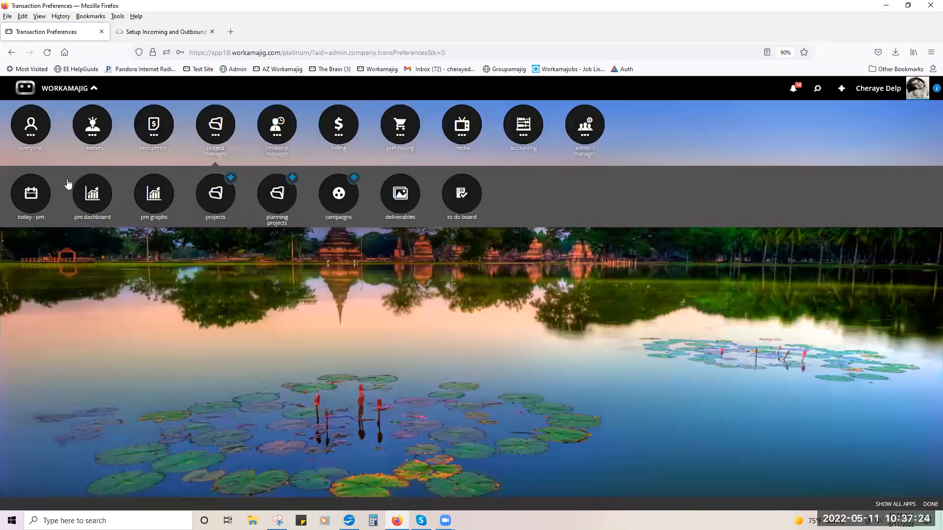
left_click(35, 190)
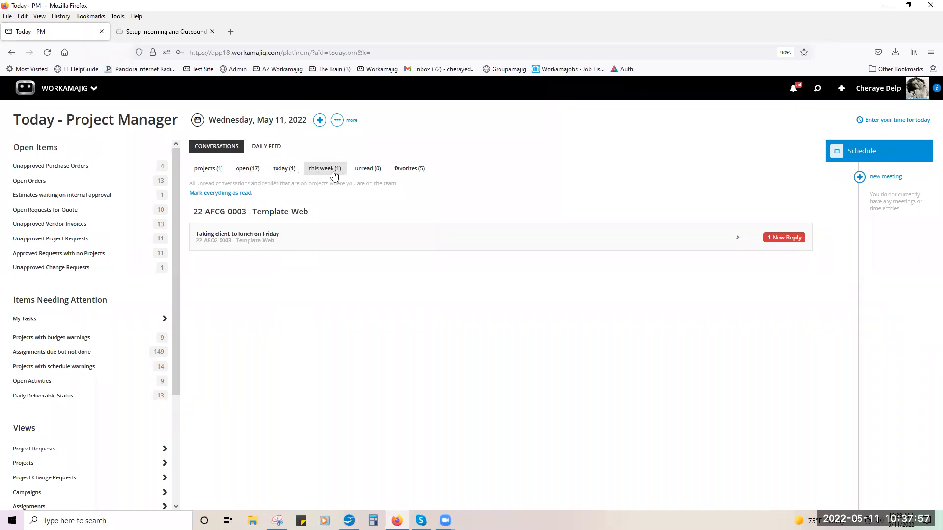
left_click(254, 170)
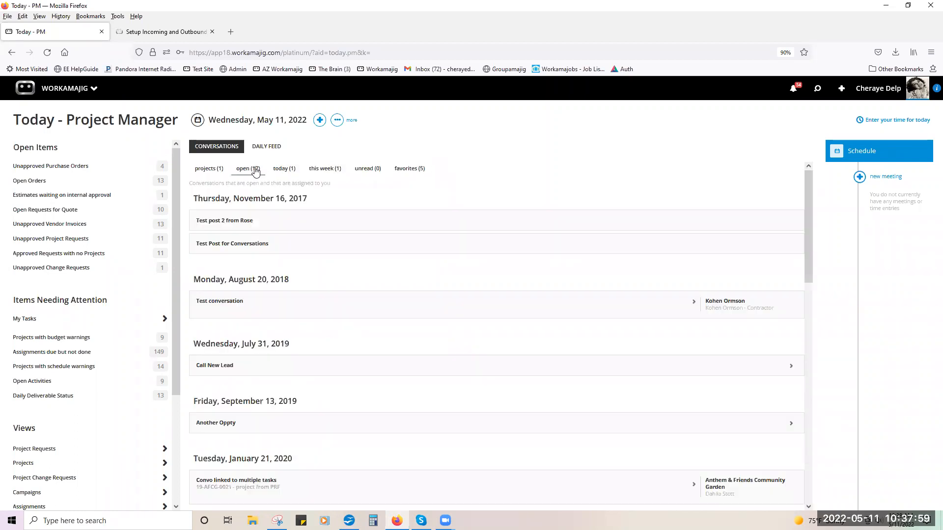
left_click(284, 226)
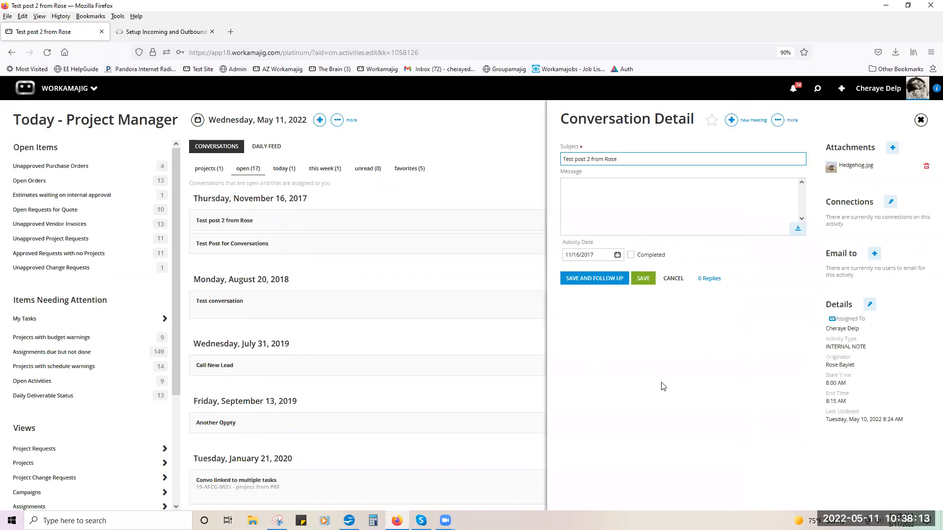
- Close the open conversation detail and start a new conversation note with the subject "INternal note"
left_click(475, 185)
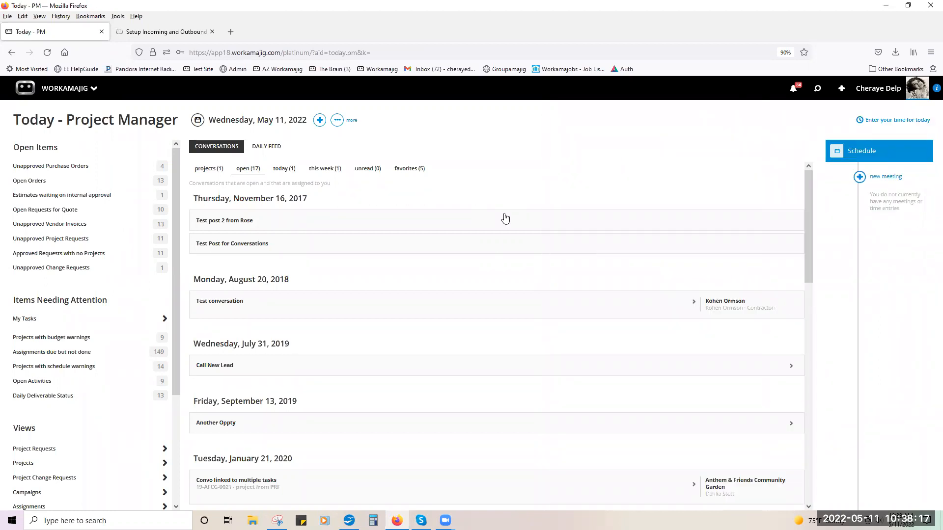
left_click(320, 121)
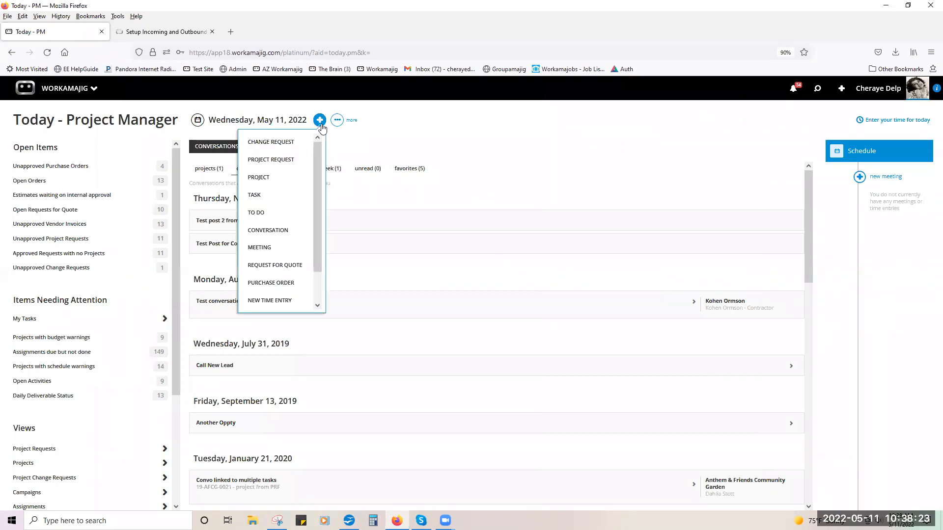
left_click(301, 230)
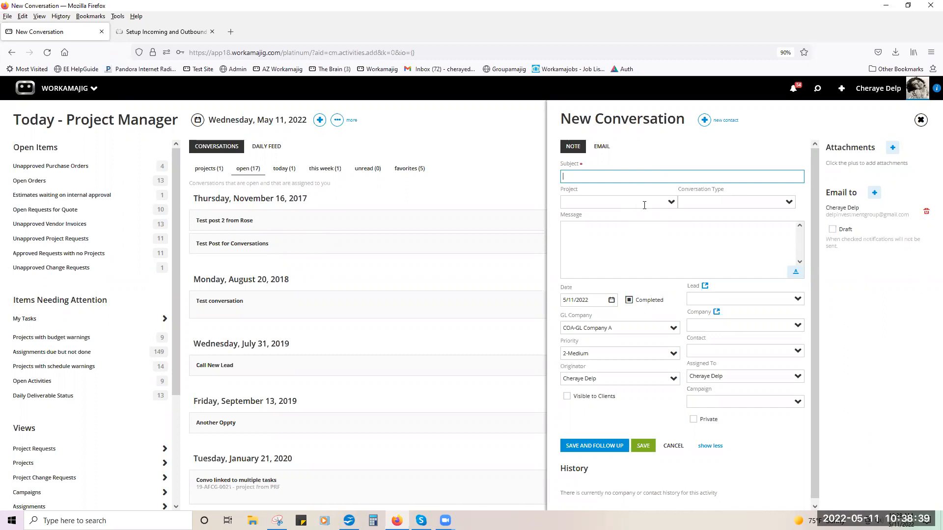
left_click(615, 207)
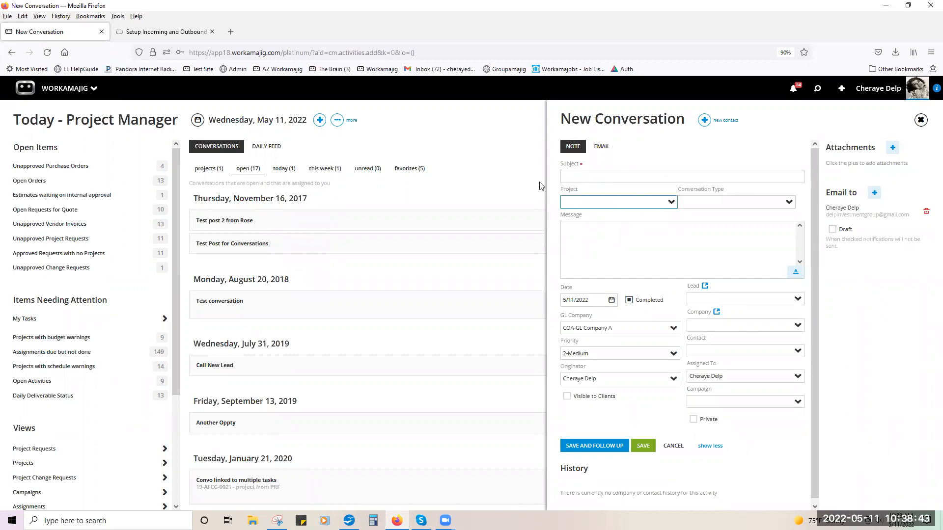
key("ctrl+a")
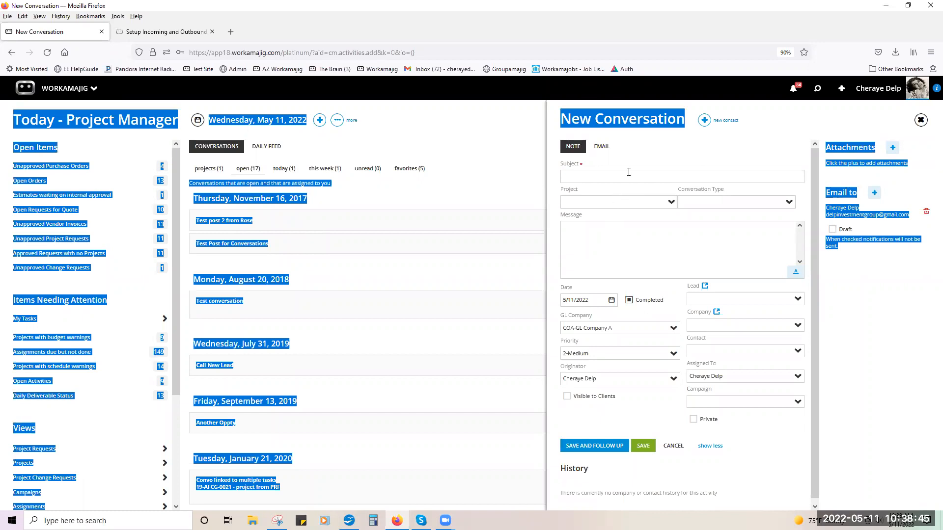
left_click(629, 176)
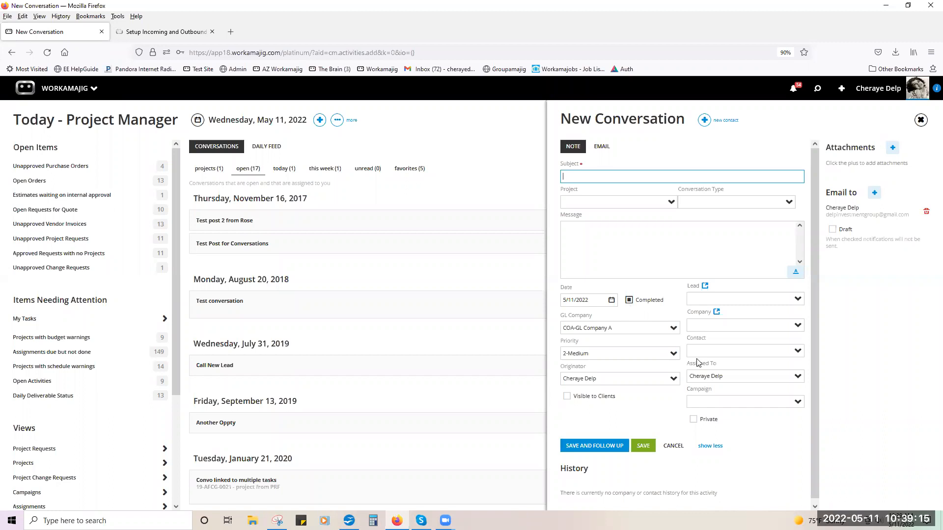
type("INternal note")
- Link the note to project 15-AFCG-0006 Direct Mail Project, look through the conversation types, and save the note with a follow-up
left_click(629, 200)
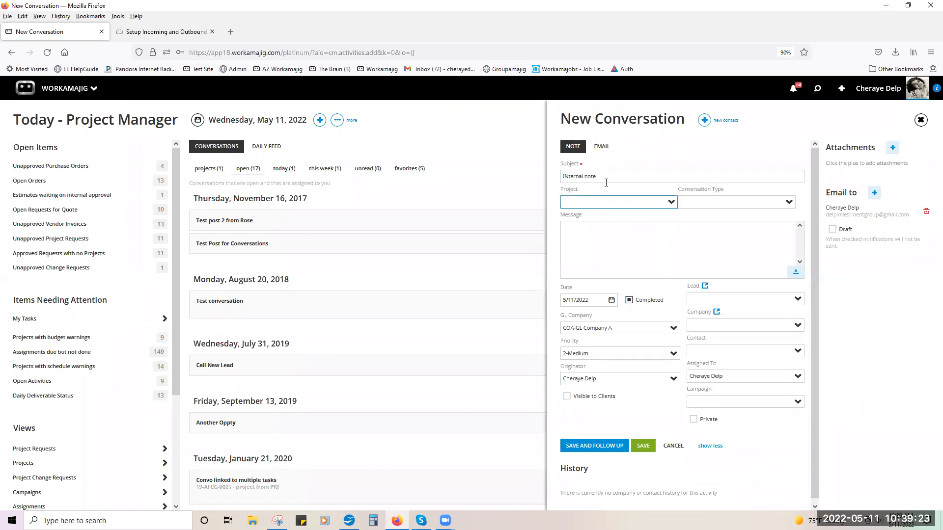
left_click(669, 203)
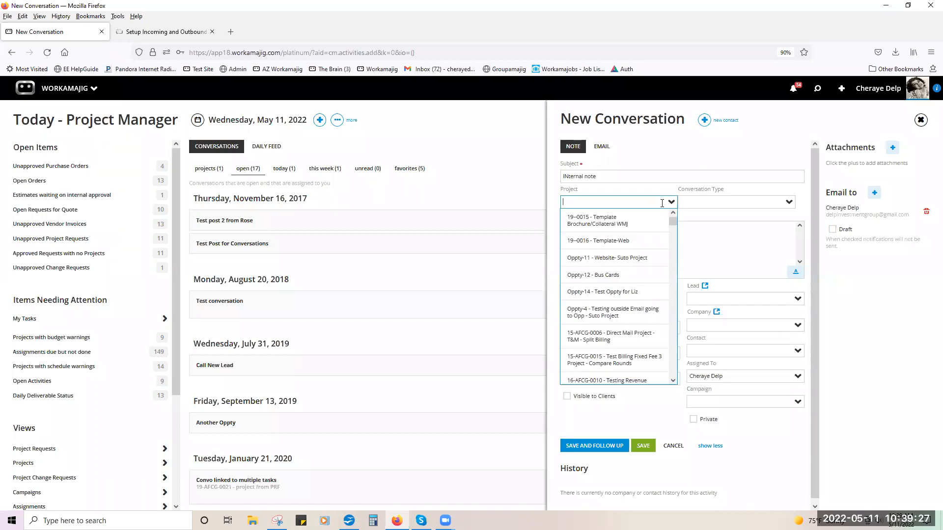
left_click(621, 339)
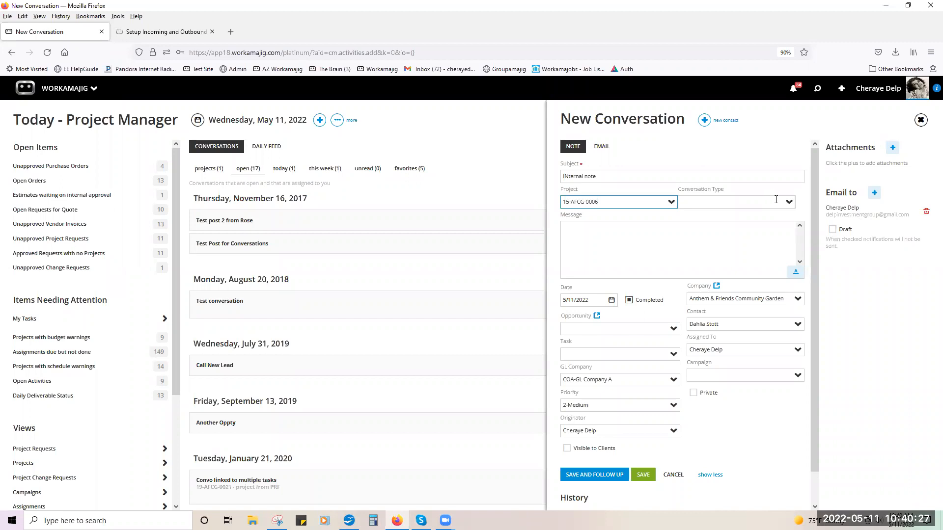
left_click(788, 205)
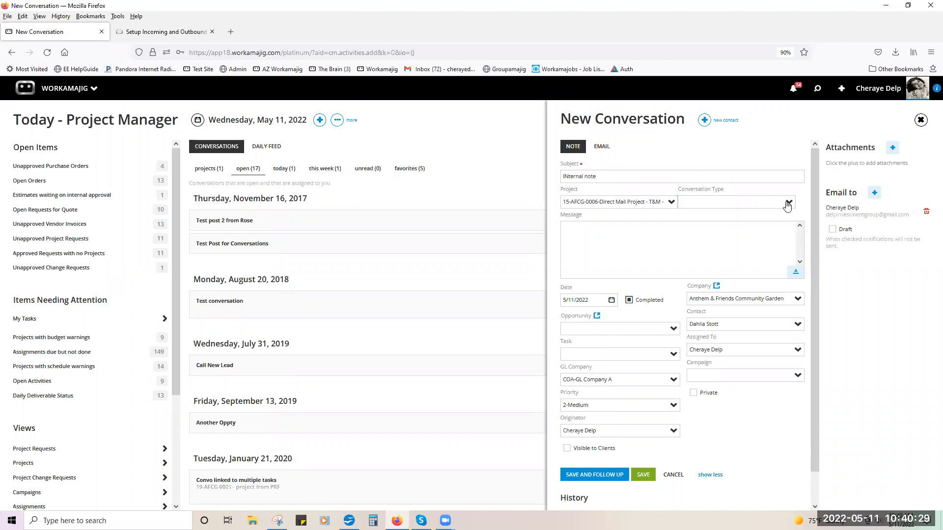
left_click(788, 205)
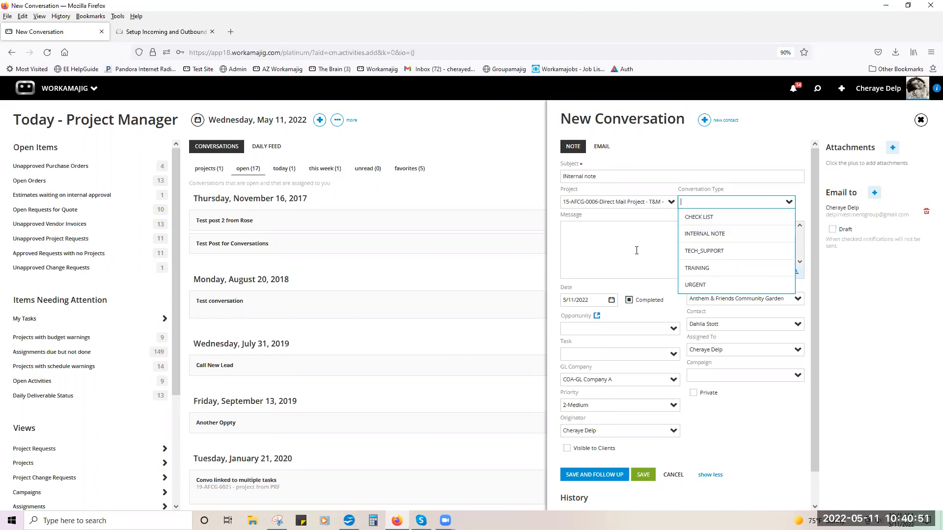
left_click(632, 265)
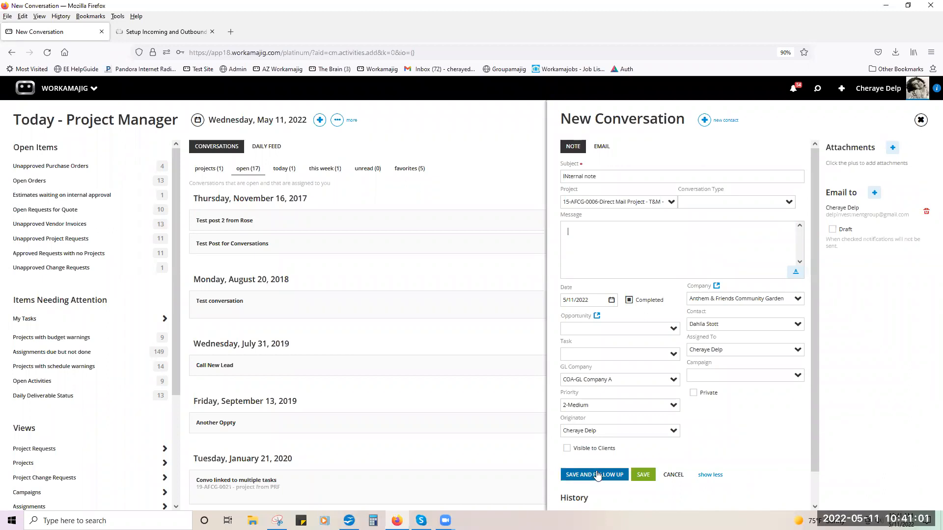
left_click(601, 474)
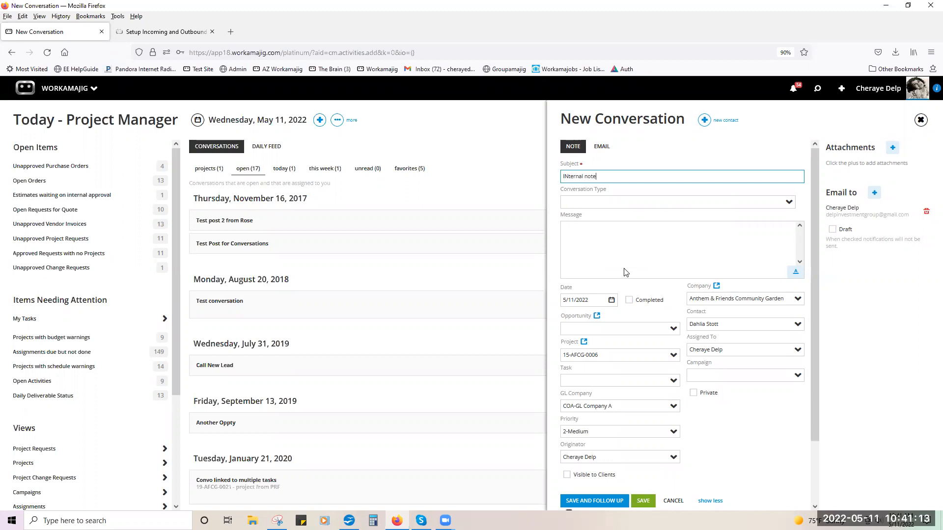
- Assign the follow-up to the first listed contractor named with "- Contractor", set its type to INTERNAL NOTE and write the message "follow up with client"
left_click(792, 354)
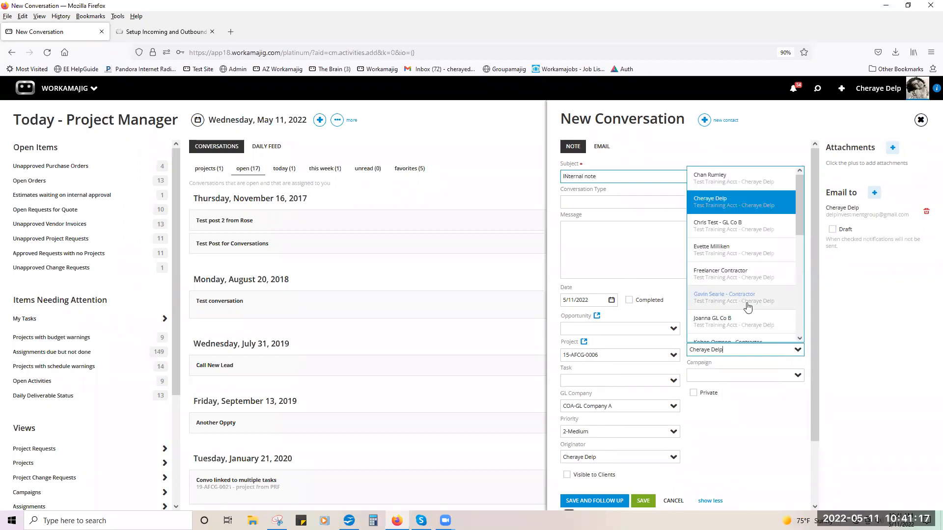
left_click(745, 298)
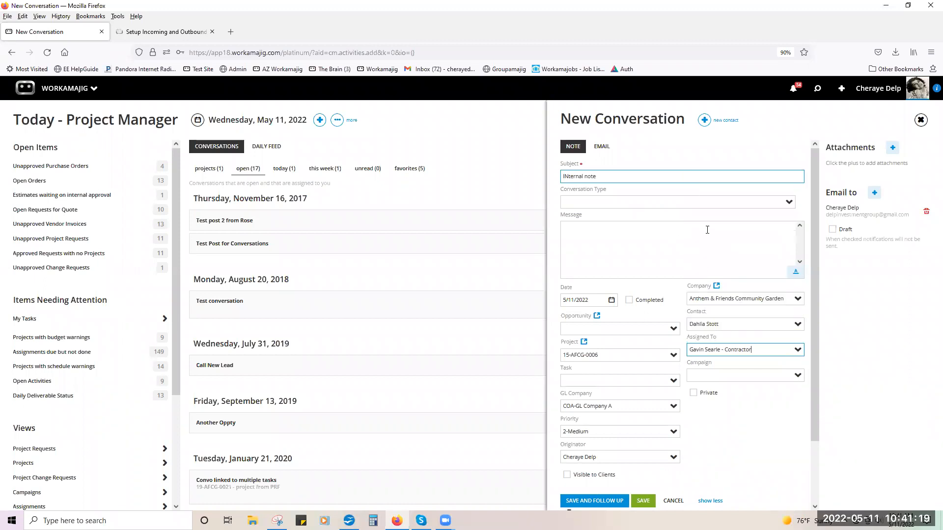
left_click(783, 206)
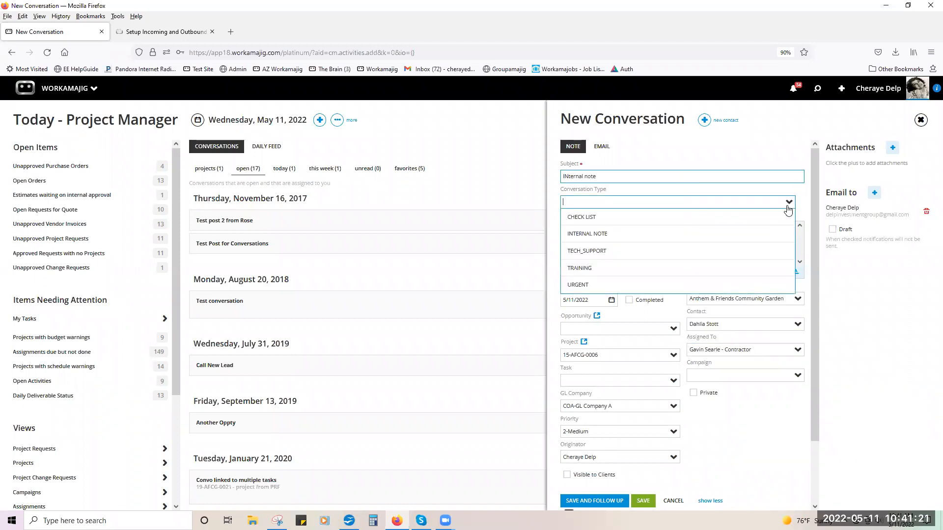
left_click(716, 240)
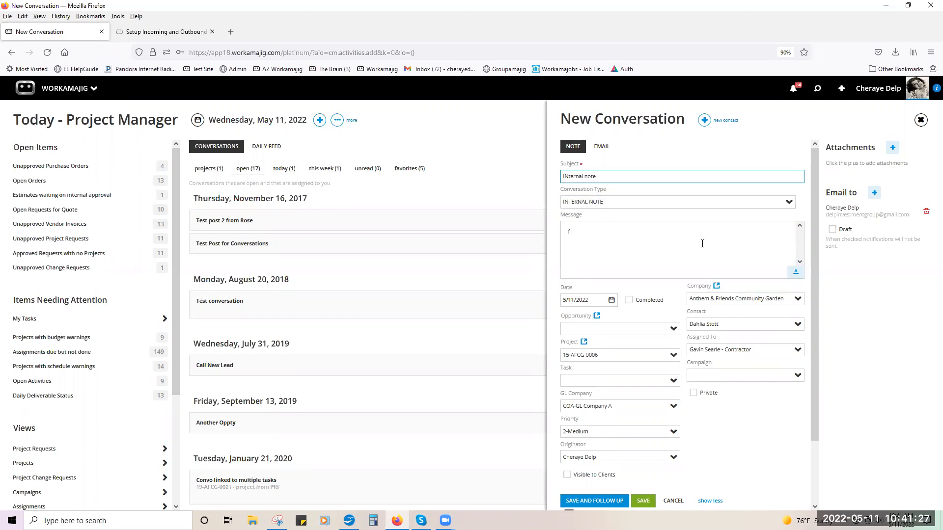
type("low up with cl")
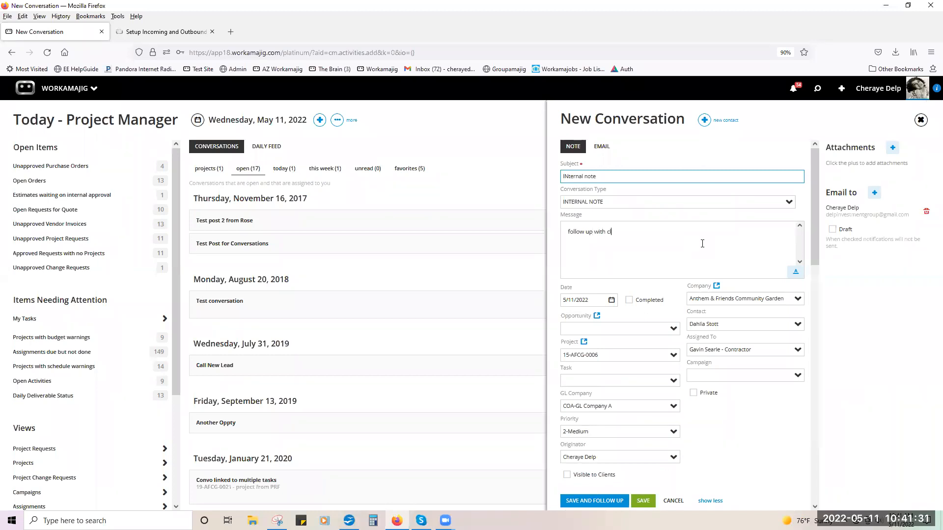
type("ient")
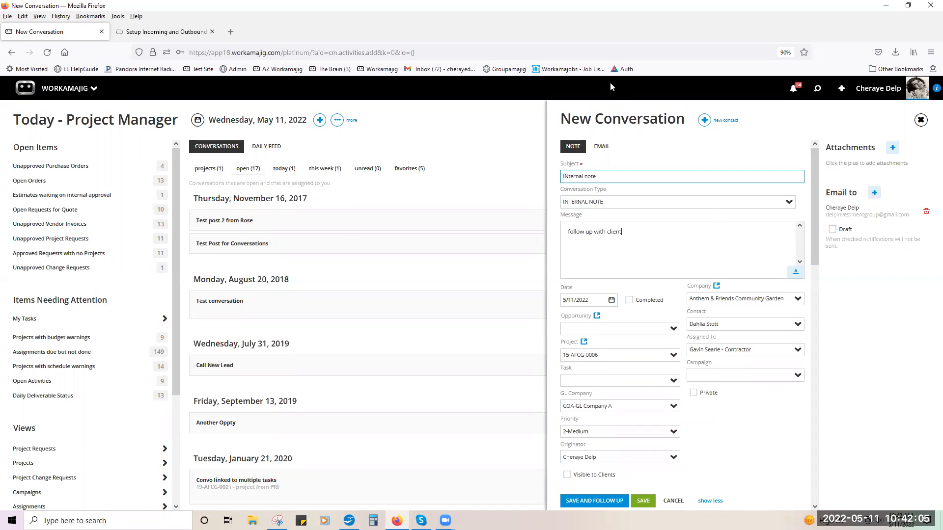
- Preview the follow-up as an email, return it to a note dated 5/13/2022 with Visible to Clients off, and save and close it
left_click(605, 151)
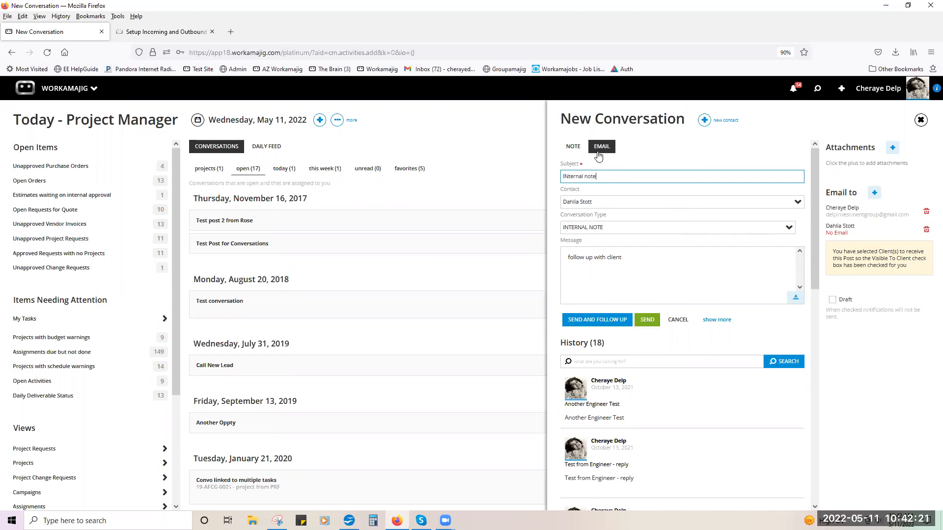
left_click(582, 154)
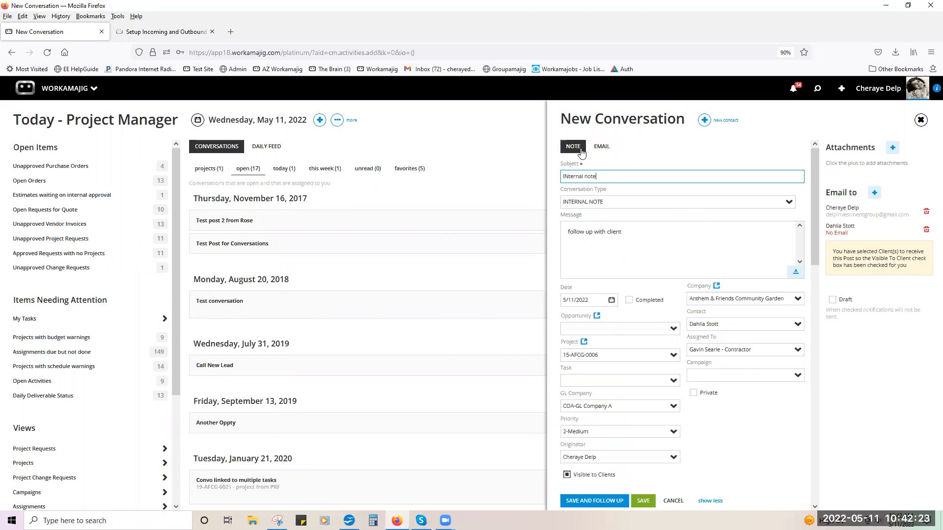
left_click(612, 301)
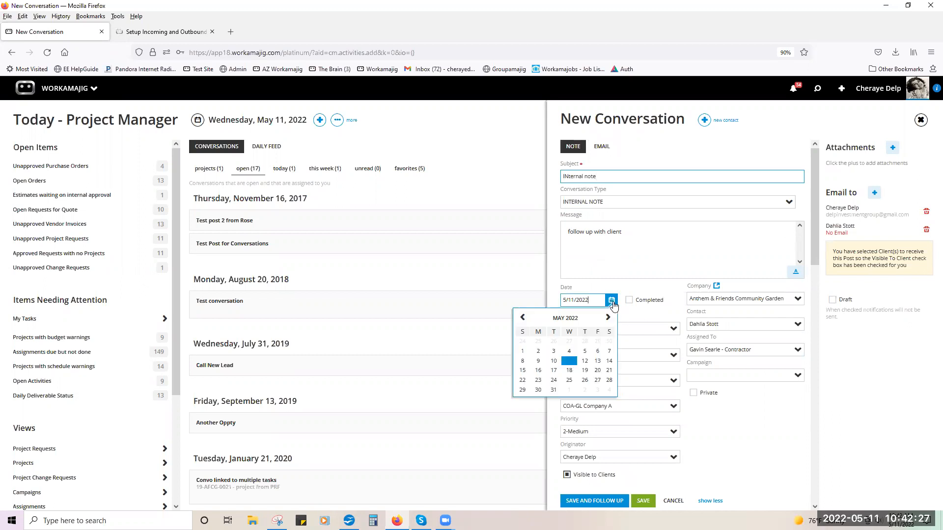
left_click(598, 361)
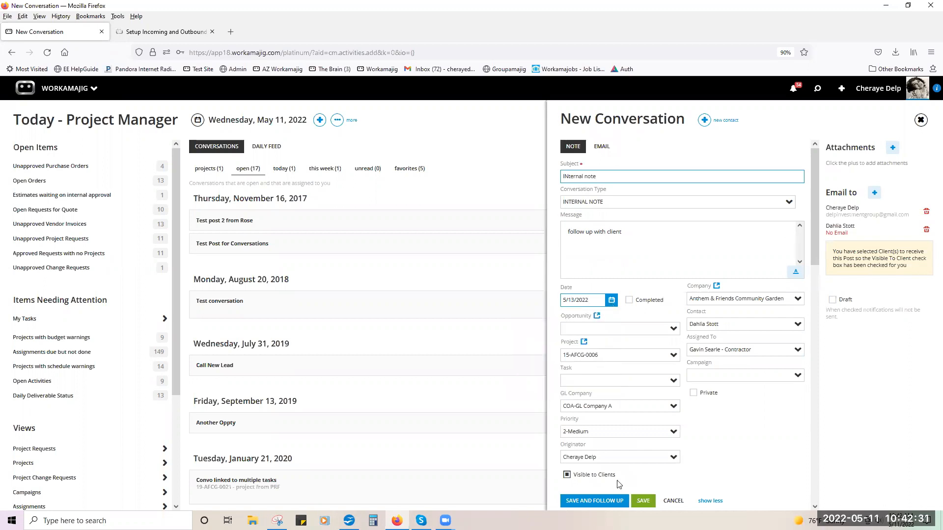
left_click(567, 476)
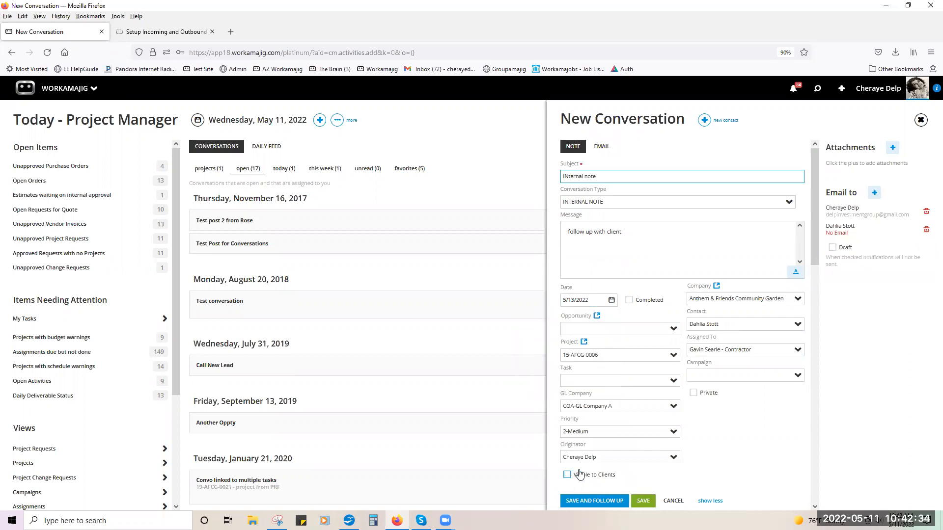
left_click(644, 501)
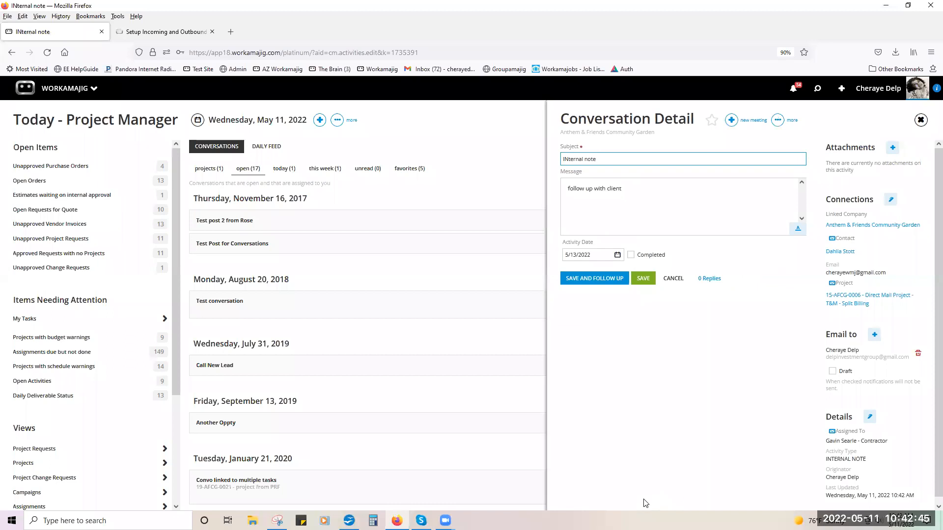
left_click(497, 191)
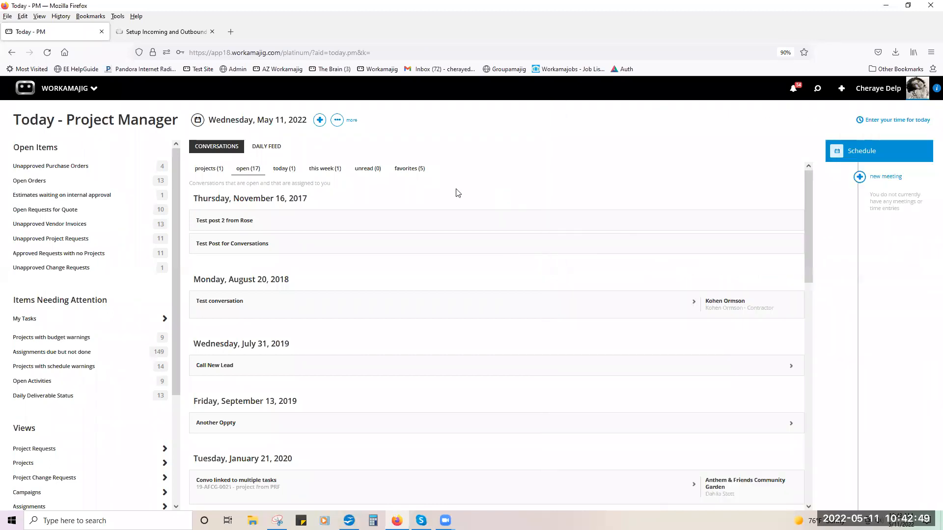
- Review today's conversations and the favorites, and examine the page-level and global options for creating a new conversation
left_click(279, 171)
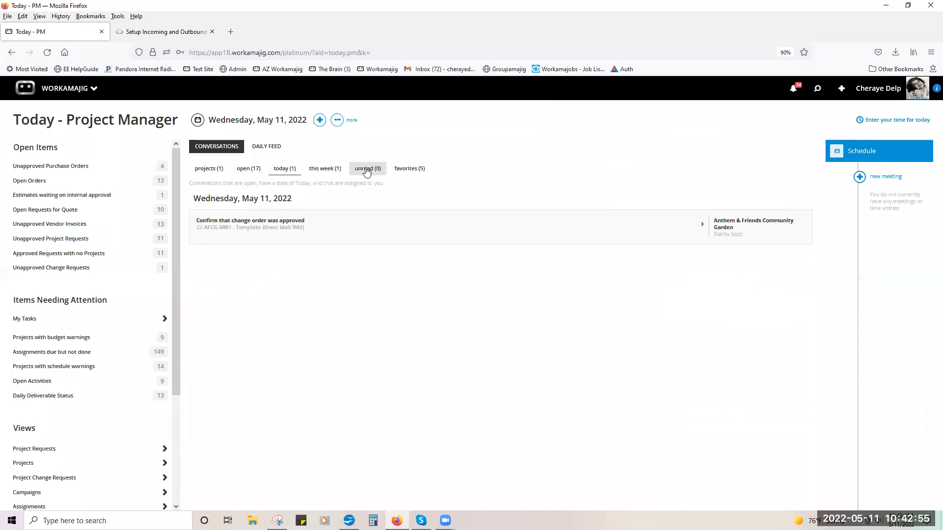
left_click(419, 170)
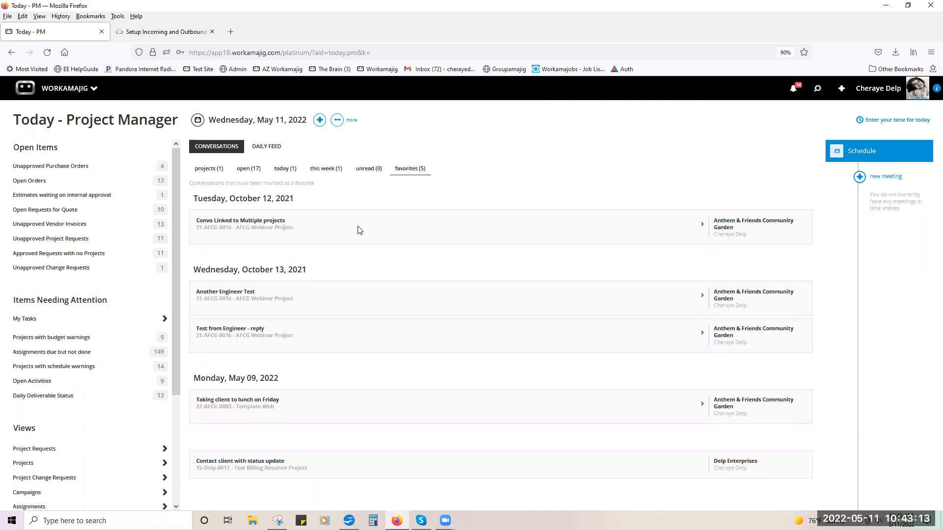
left_click(320, 120)
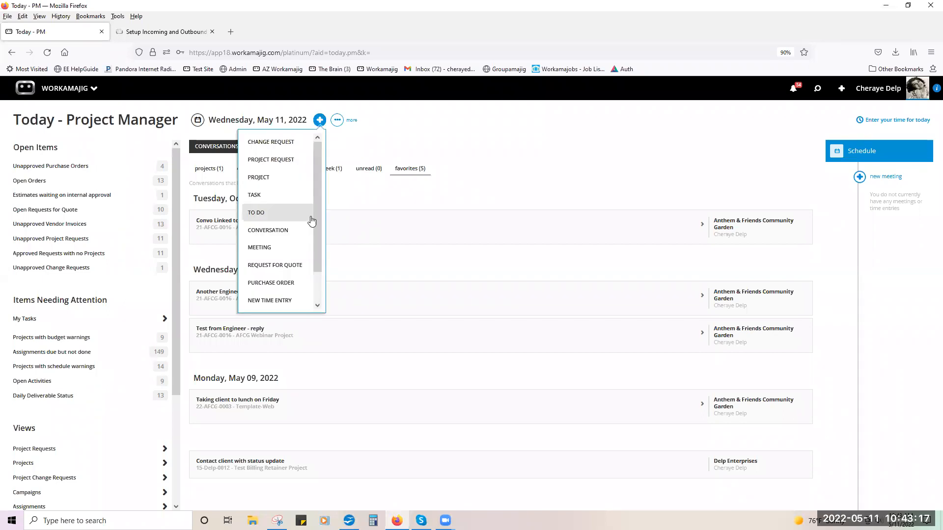
left_click(529, 188)
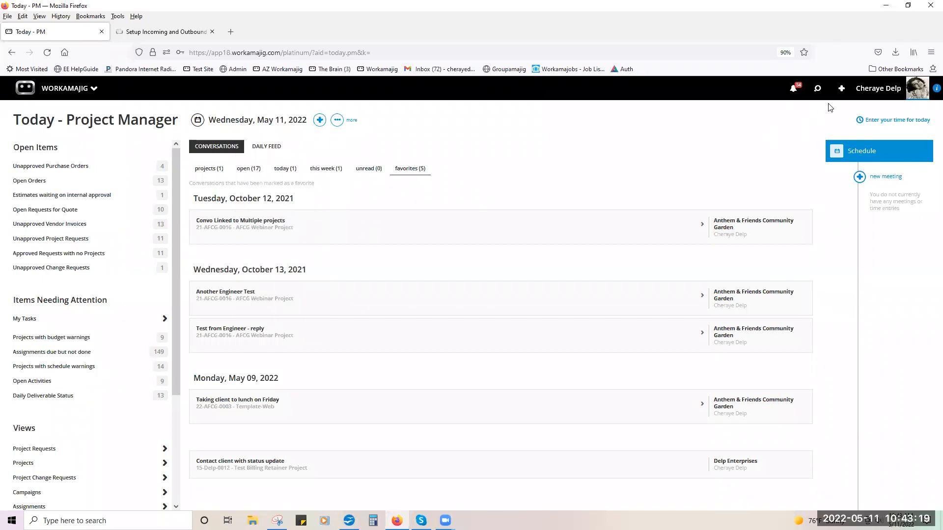
left_click(841, 88)
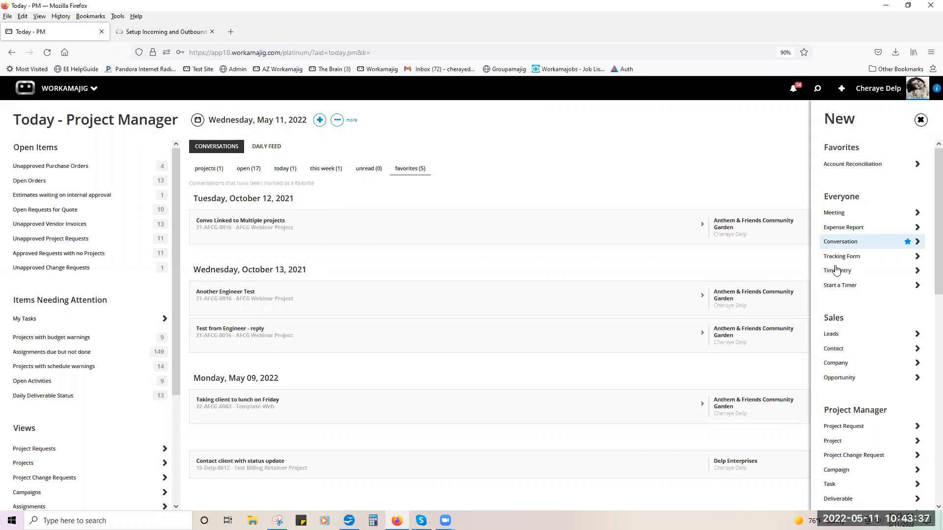
left_click(511, 198)
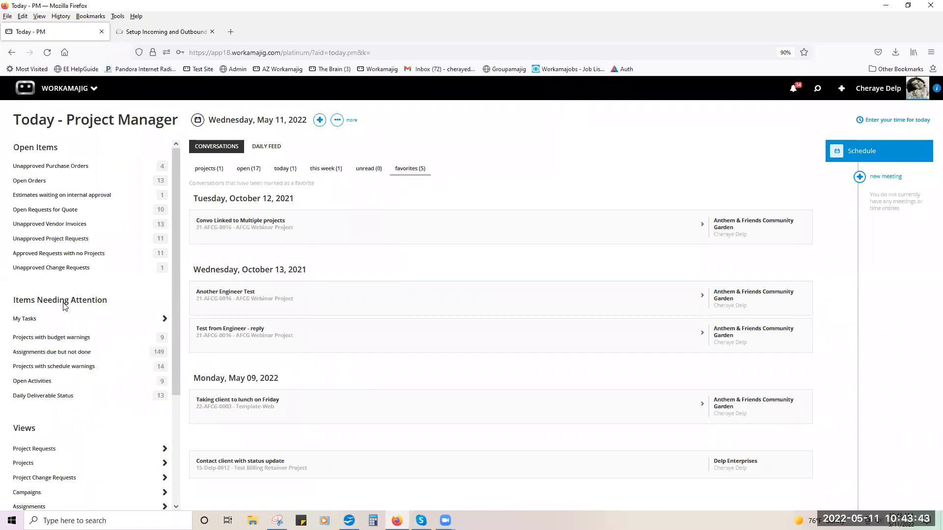
- List the assigned open activities, open "Convo linked to multiple project" and examine its connections and additional project links
left_click(39, 383)
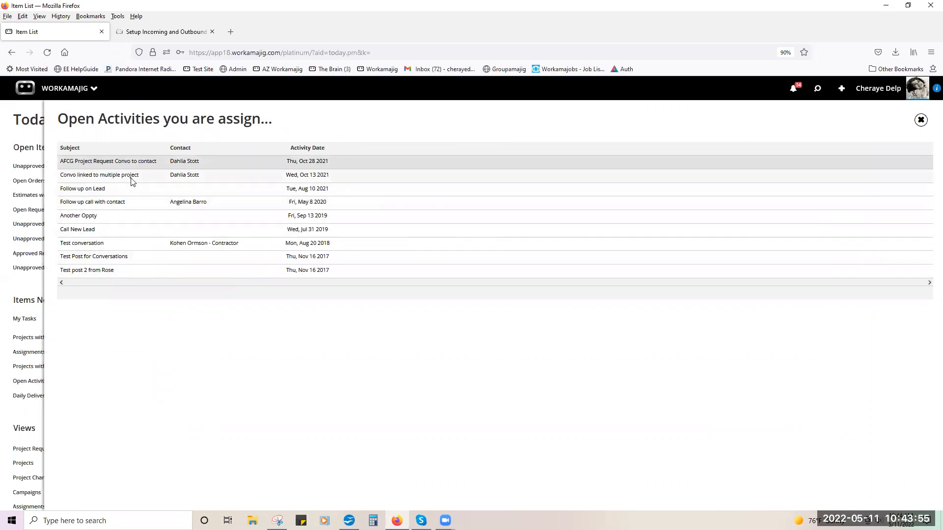
left_click(132, 181)
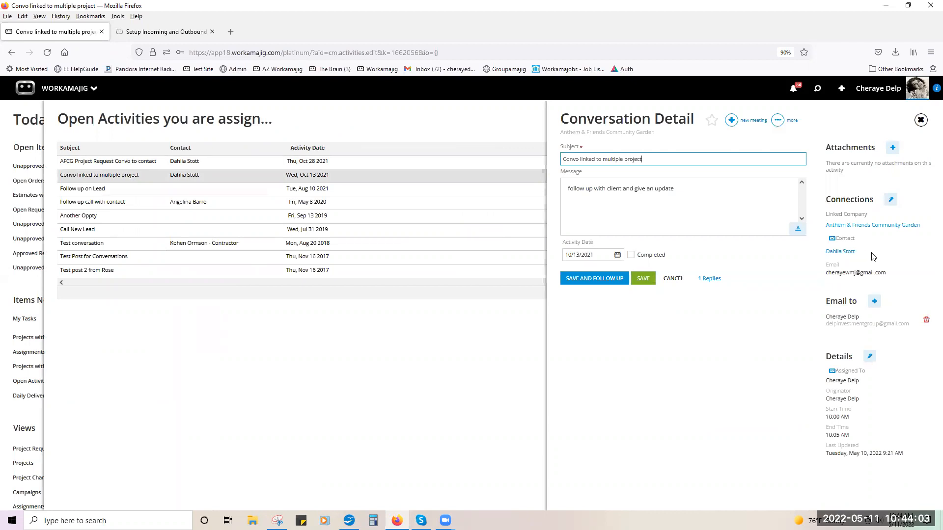
left_click(889, 205)
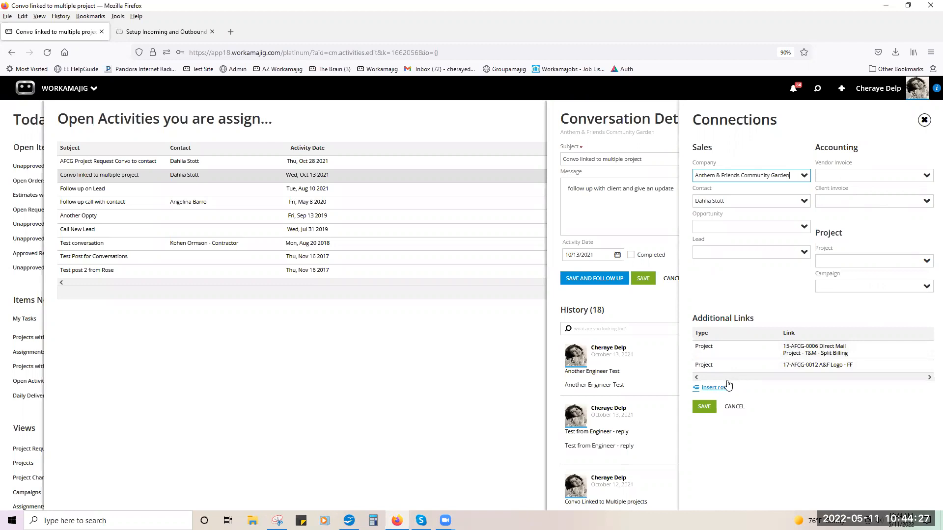
- Examine the entity types available for a new additional link, discard the row, and close the conversation and the open activities list
left_click(720, 387)
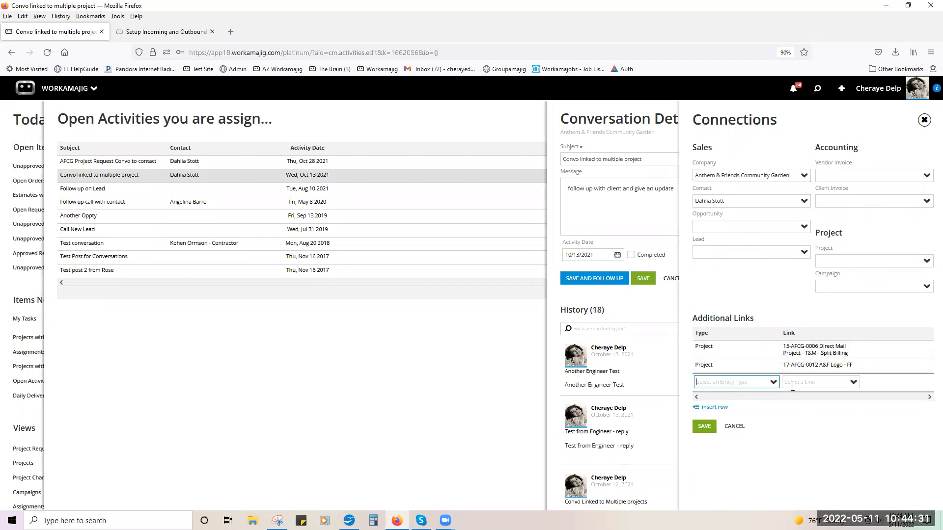
left_click(776, 387)
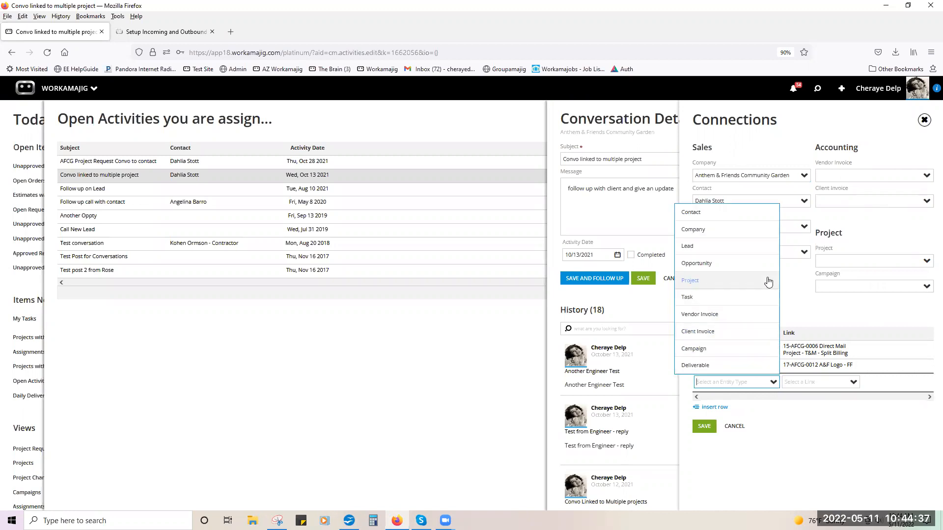
left_click(794, 442)
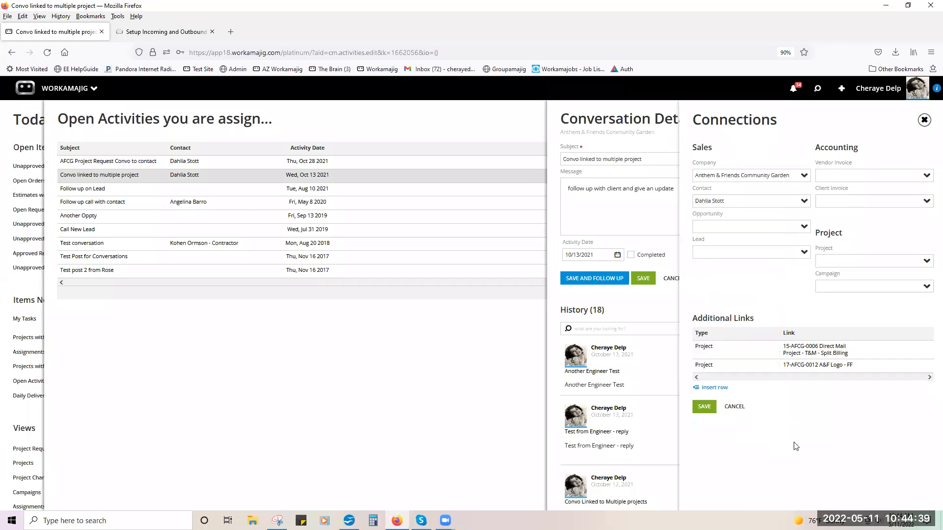
key("ctrl+a")
left_click(799, 435)
left_click(924, 119)
left_click(923, 123)
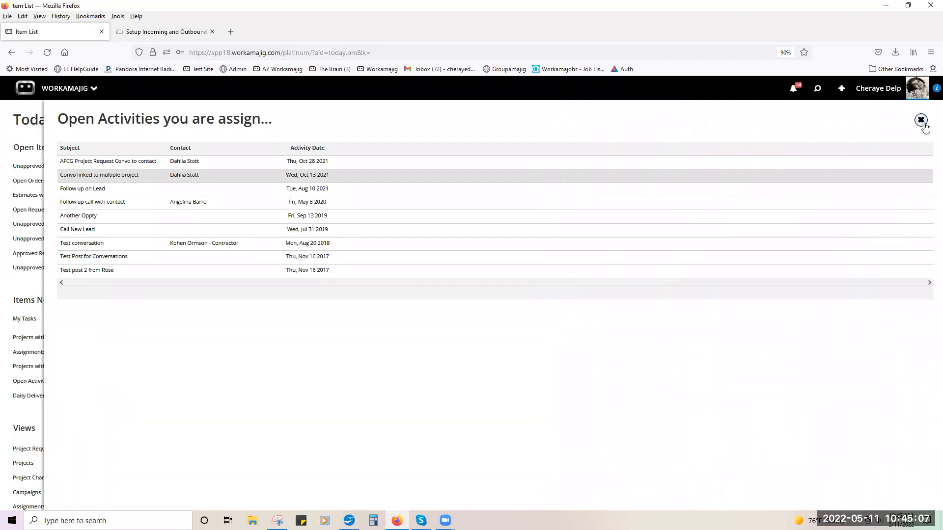
left_click(920, 121)
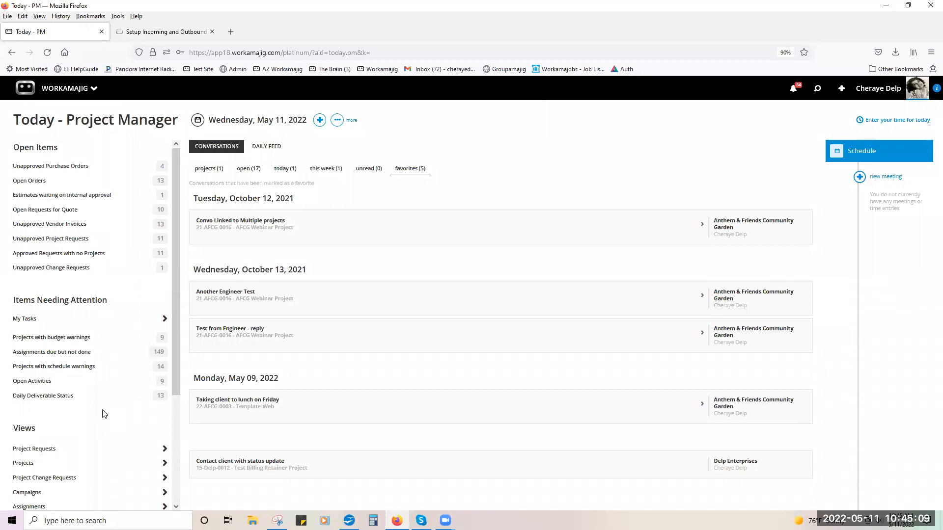
- Open the All Activities by Activity Type view of conversations and run its search without any criteria
scroll(102, 414, "down", 3)
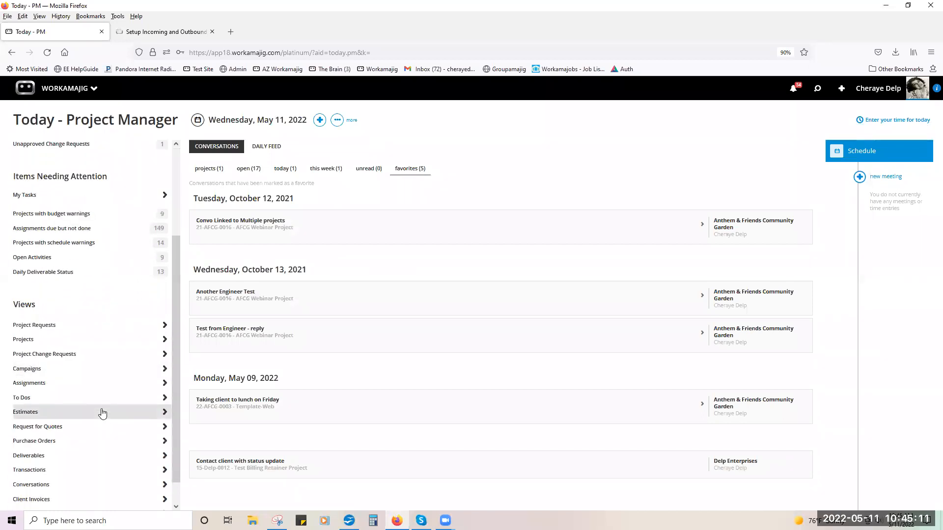
left_click(66, 486)
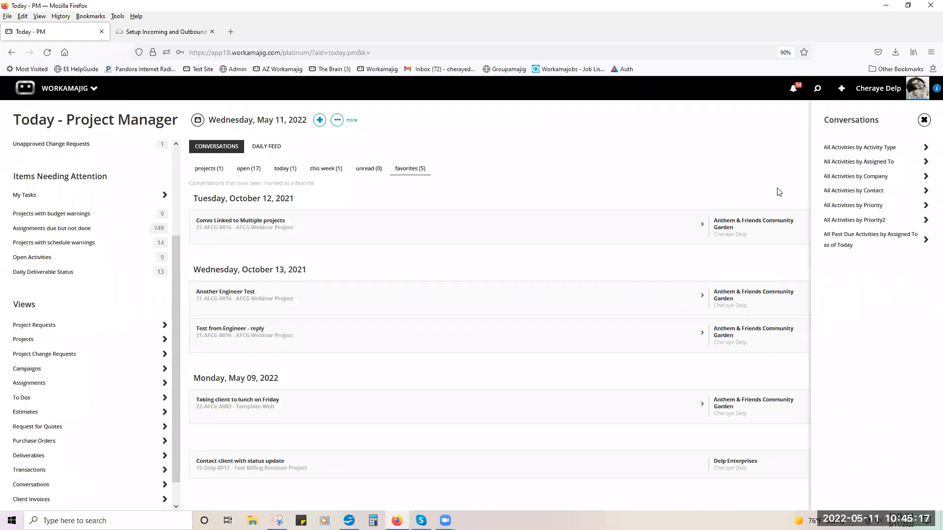
left_click(861, 152)
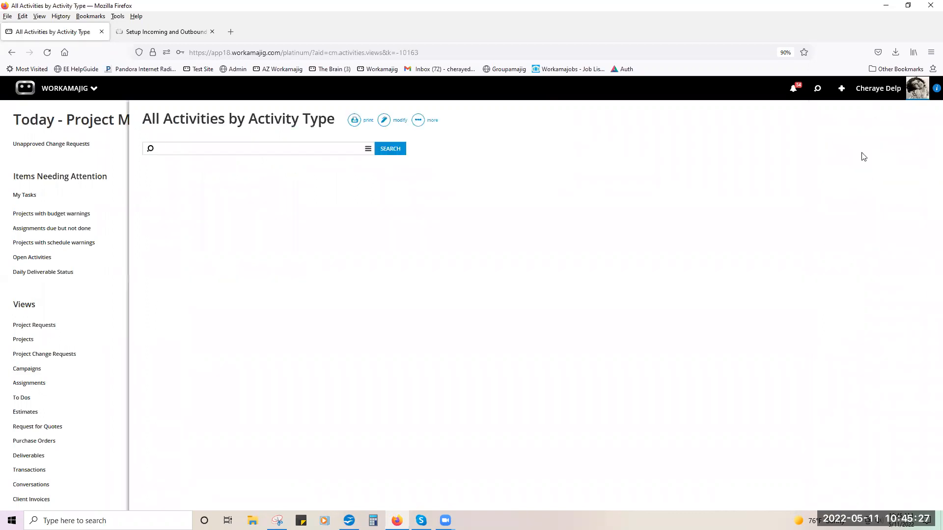
left_click(836, 359)
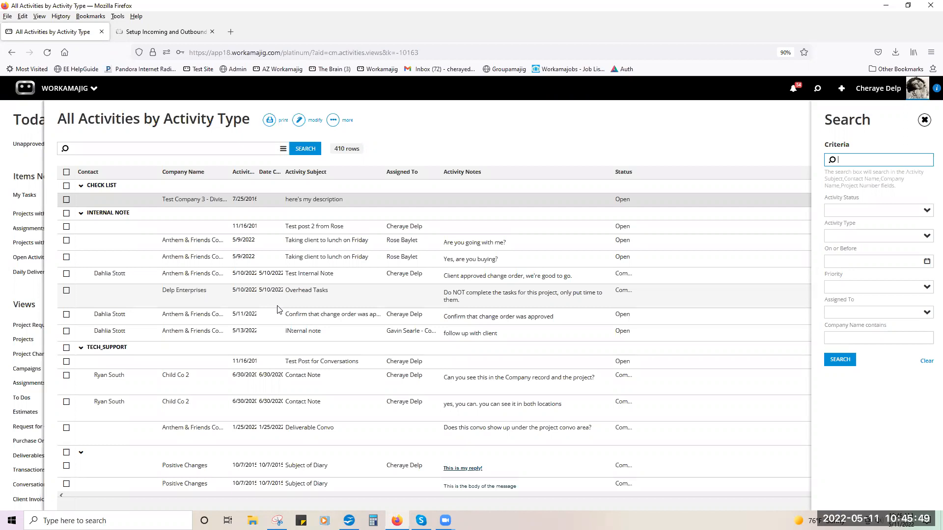
left_click(639, 172)
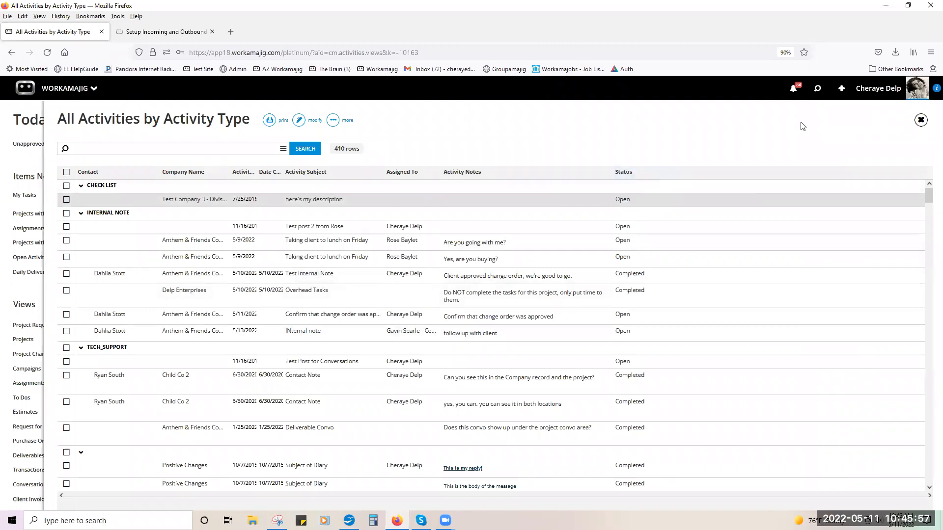
- Review the conversation views offered in the global search and return to the Today page
left_click(816, 98)
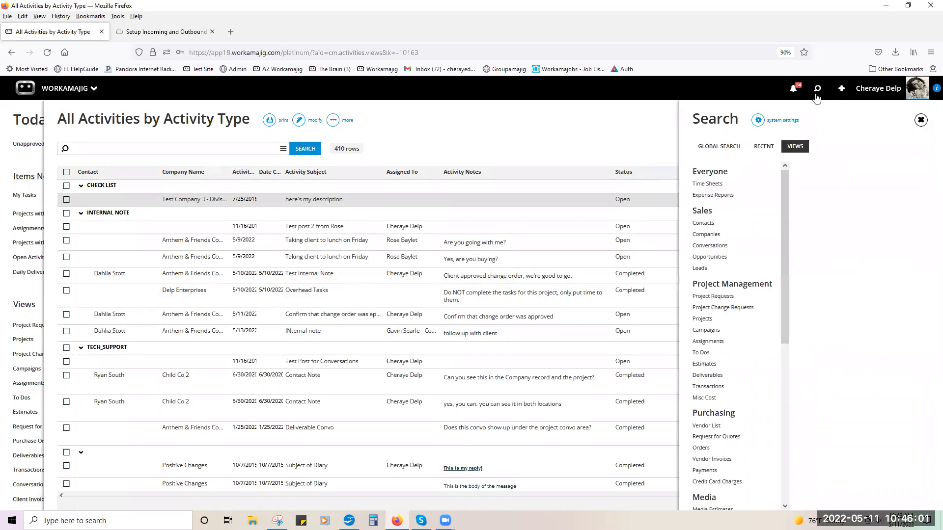
left_click(708, 247)
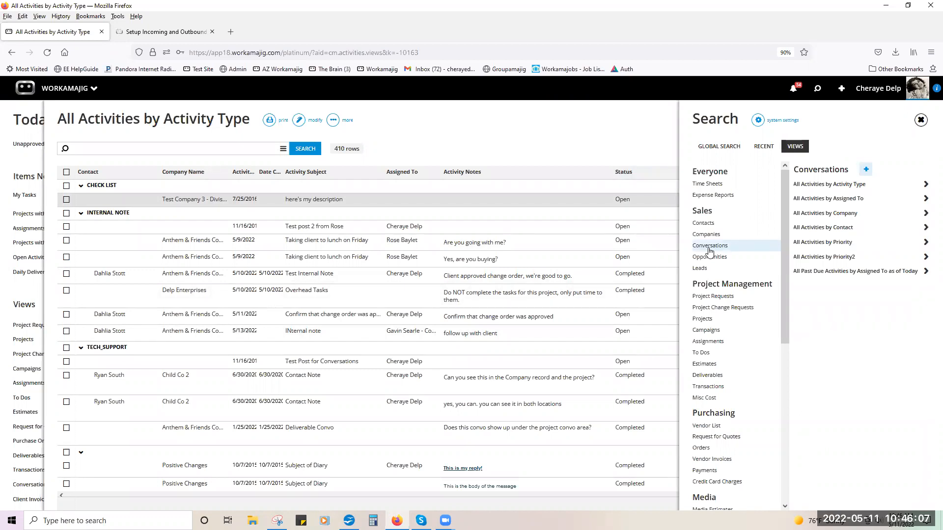
left_click(919, 121)
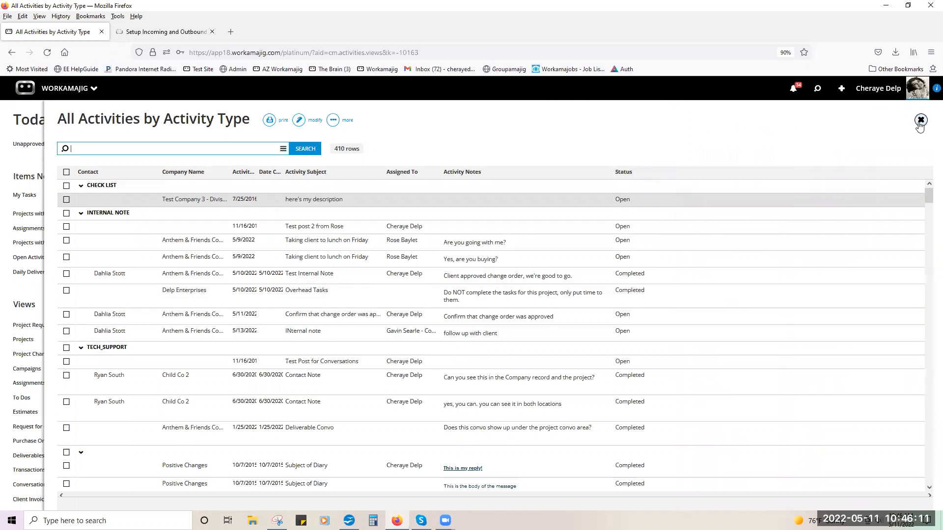
left_click(919, 122)
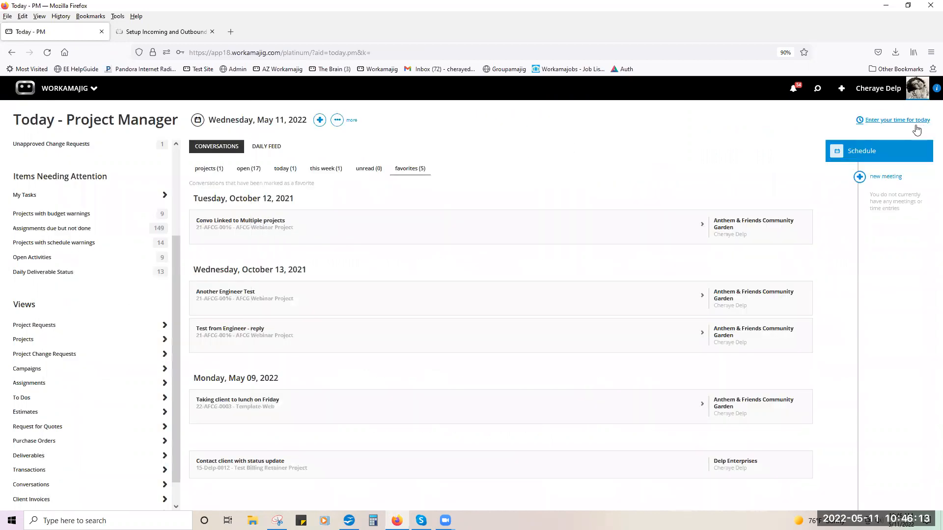
- Open the recently viewed project 19-AFCG-0014, check its recent conversations section, and close the project
left_click(816, 89)
left_click(764, 150)
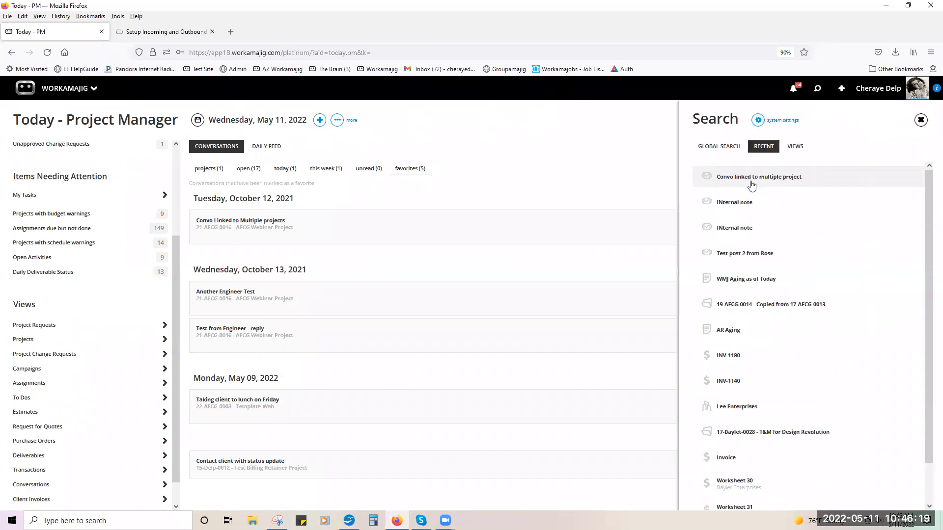
left_click(739, 315)
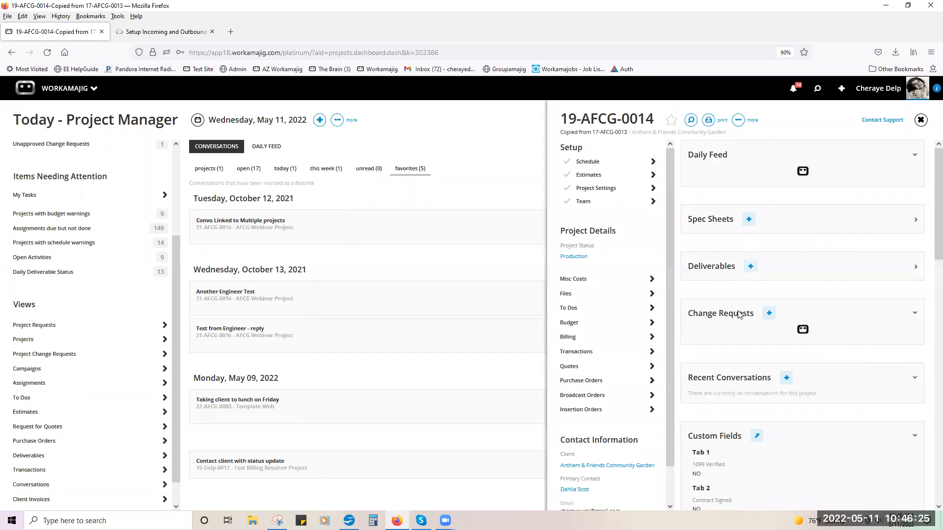
scroll(794, 284, "down", 4)
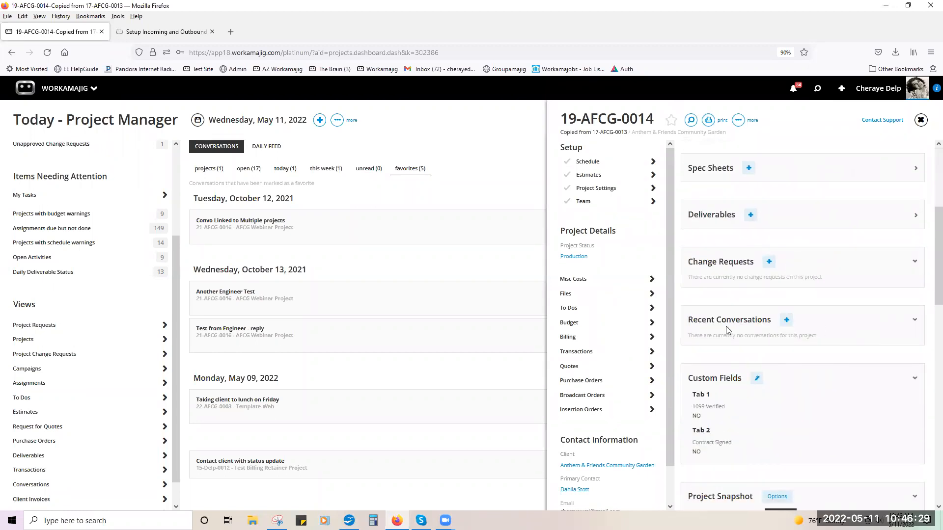
left_click(920, 120)
- Open the favorite "Convo Linked to Multiple projects", go to its linked project 21-AFCG-0016 and display all of that project's conversations
left_click(305, 225)
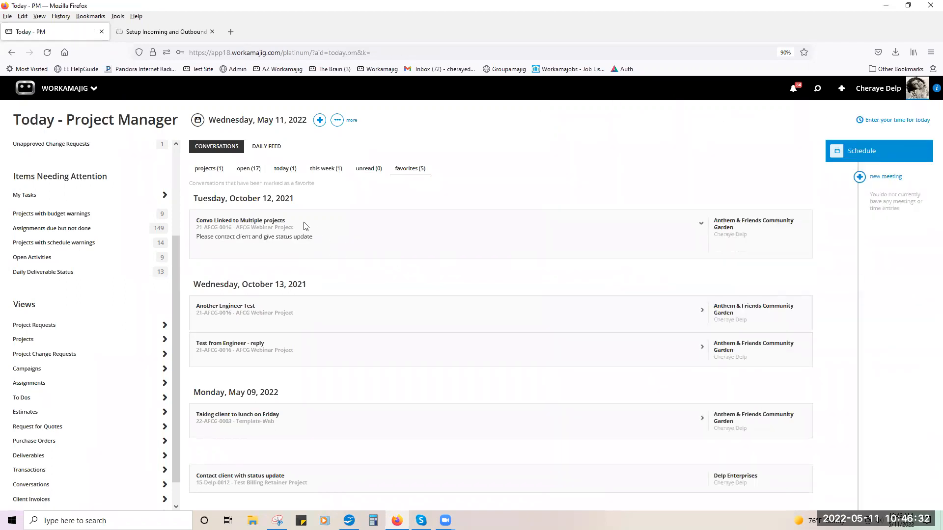
left_click(279, 230)
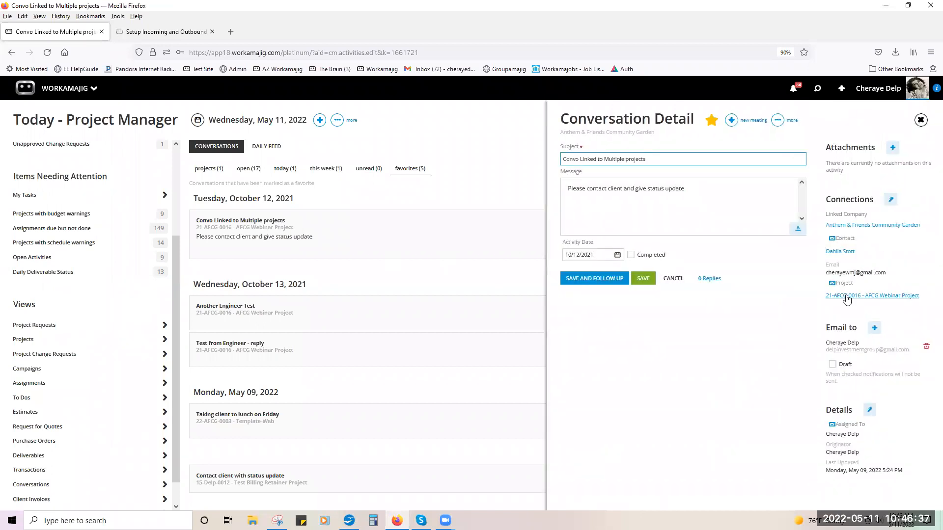
left_click(846, 296)
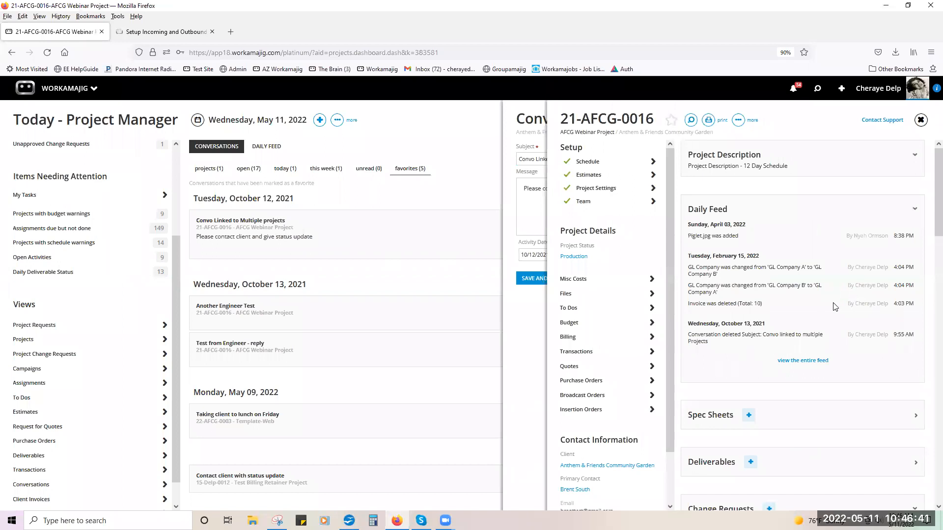
scroll(835, 308, "down", 6)
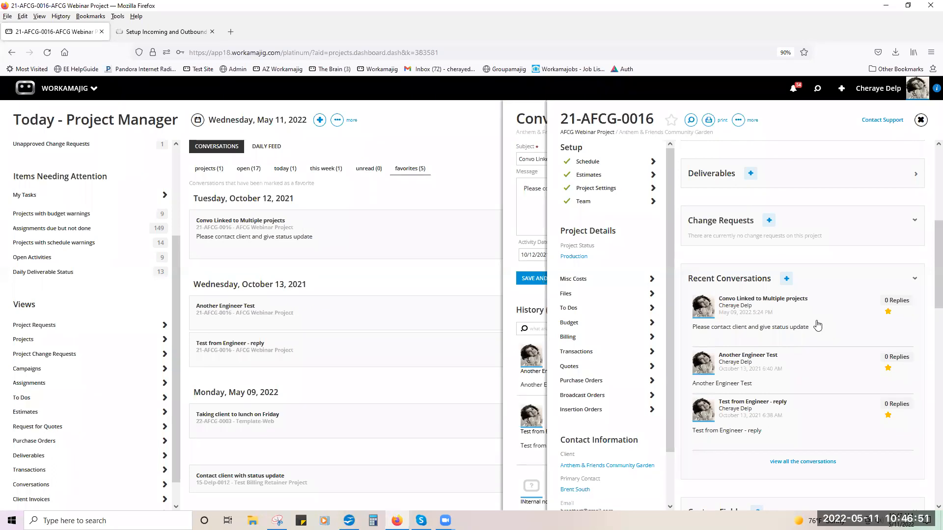
left_click(788, 462)
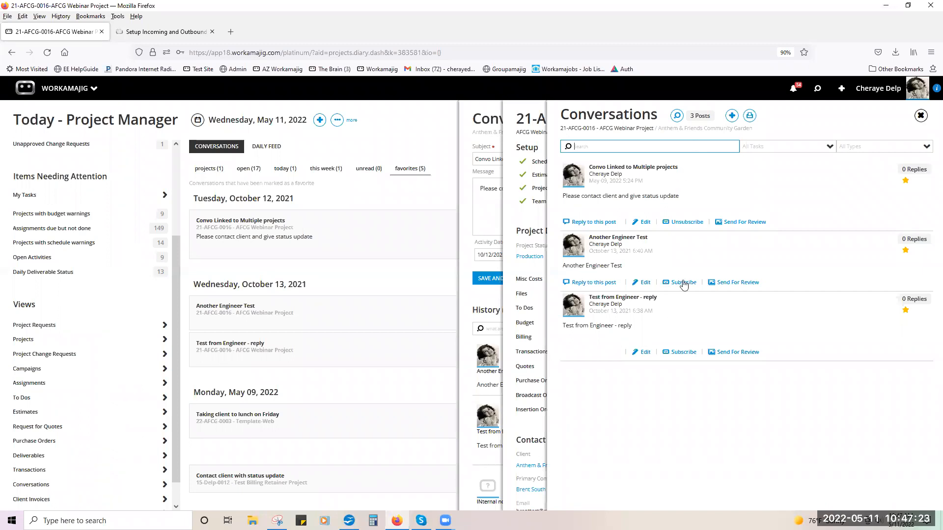
- Examine the task and type filters of the project's conversations and view the replies to "Convo Linked to Multiple projects"
left_click(815, 146)
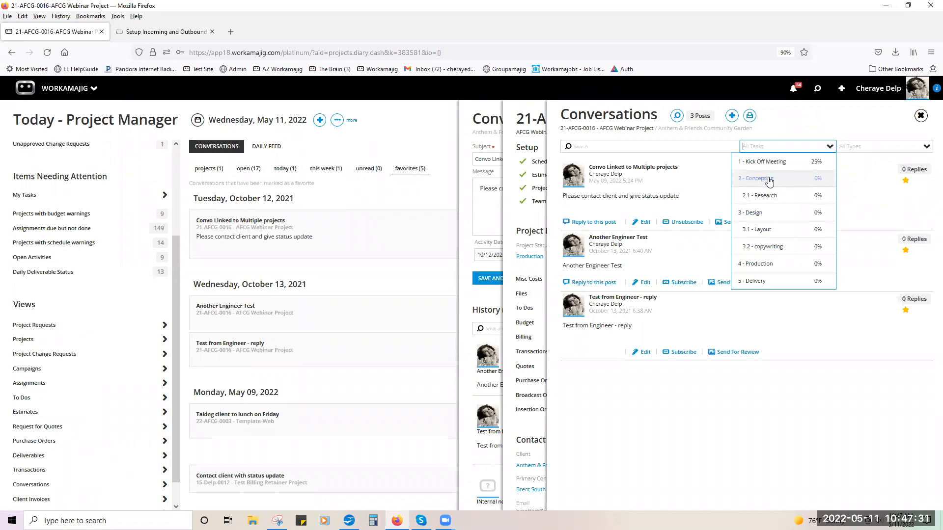
left_click(845, 197)
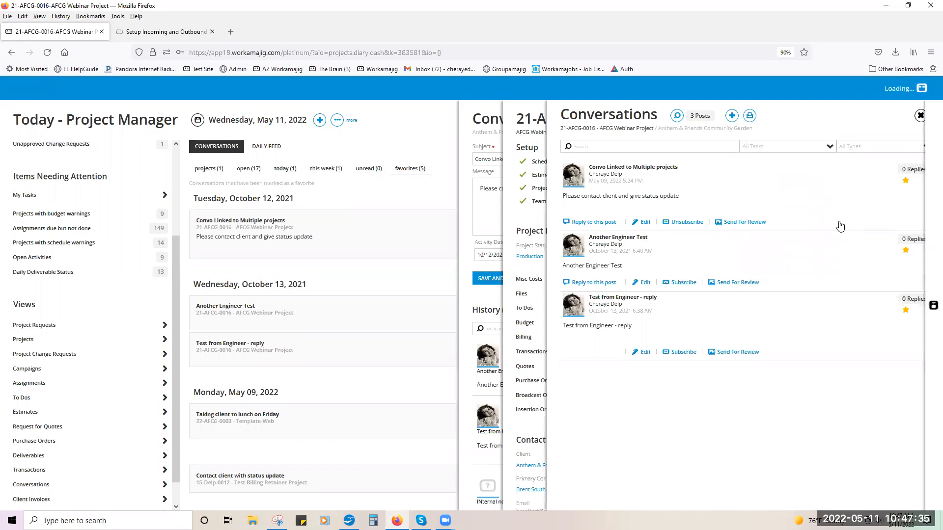
left_click(915, 170)
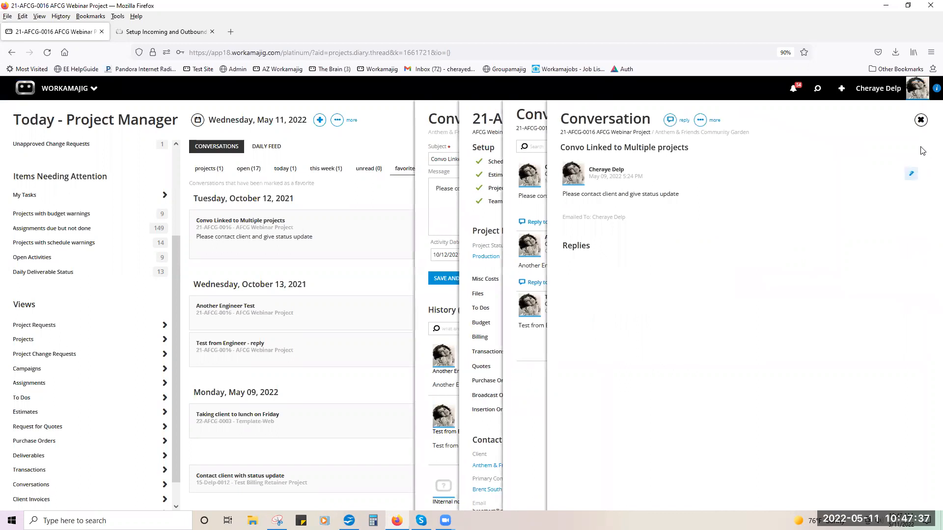
left_click(920, 121)
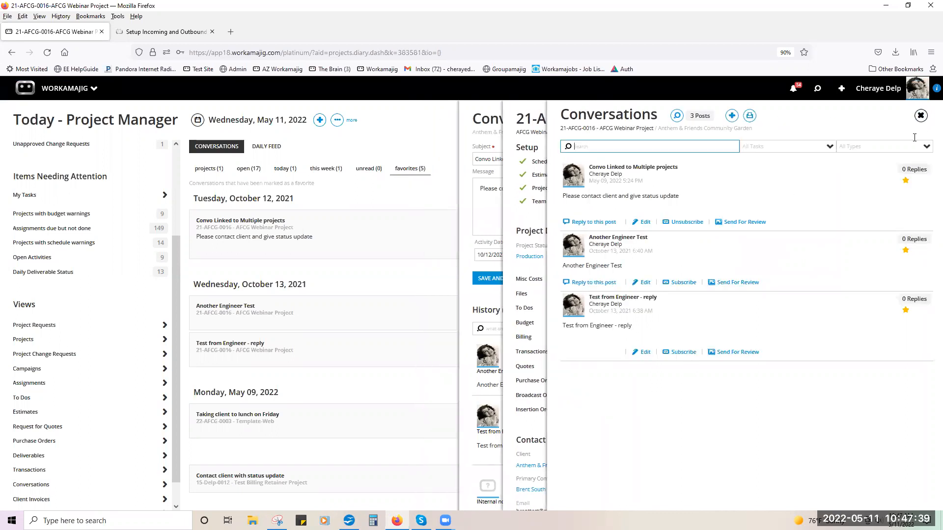
left_click(927, 148)
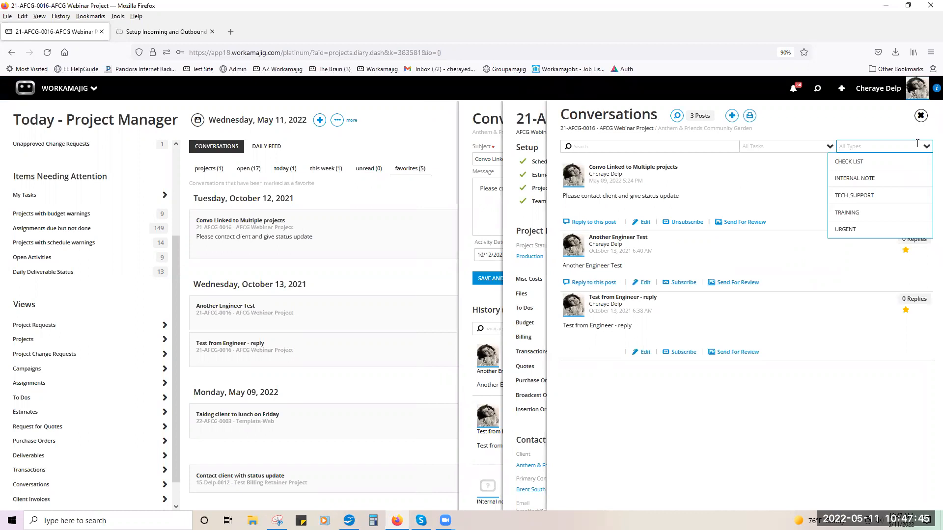
left_click(707, 191)
left_click(707, 190)
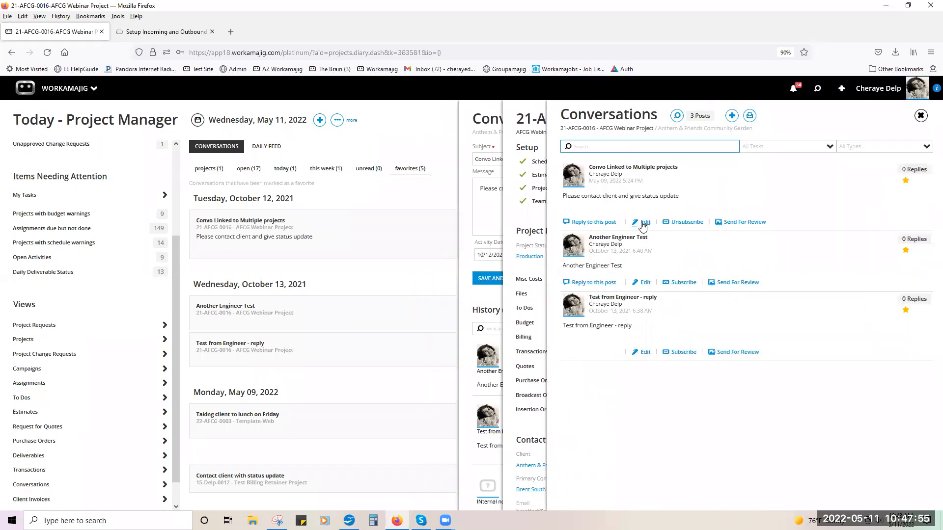
- Open the post "Convo Linked to Multiple projects" for editing, look up a recipient by first name and clear the entry
left_click(642, 223)
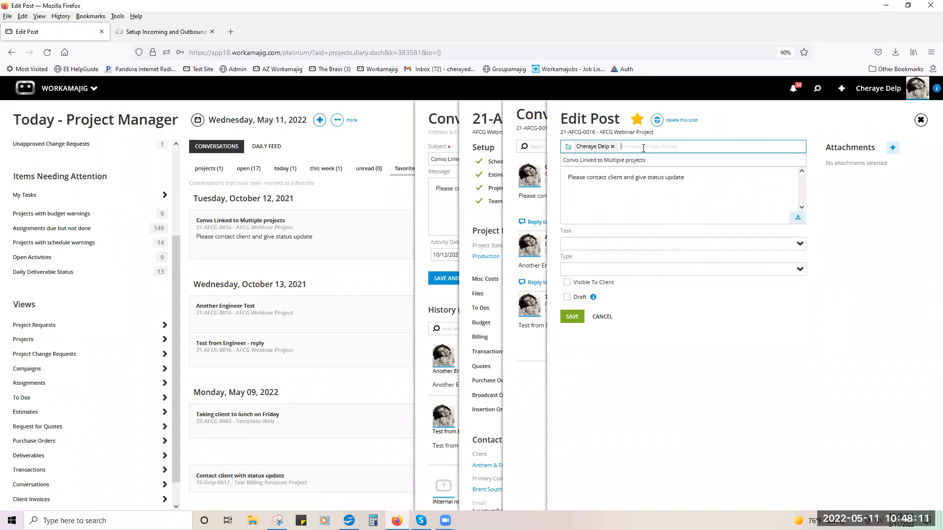
type("rose")
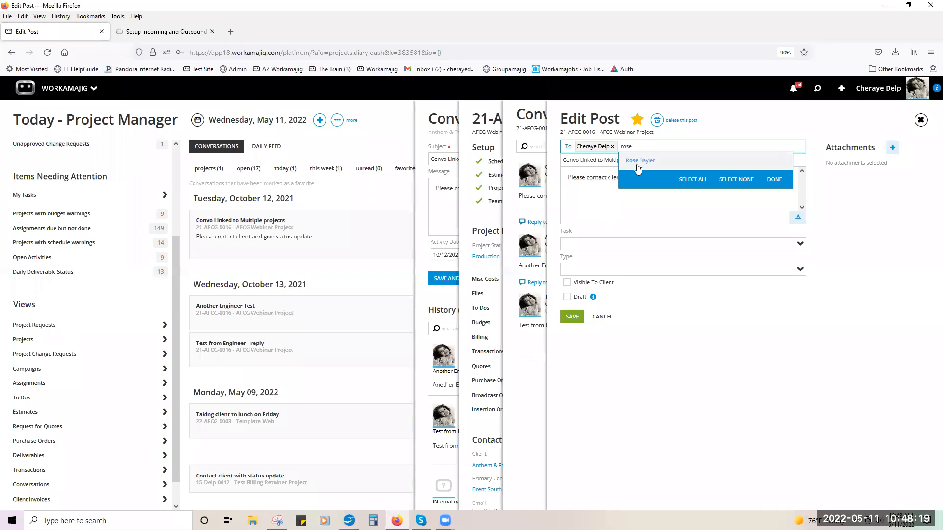
left_click_drag(633, 146, 618, 144)
key("BackSpace")
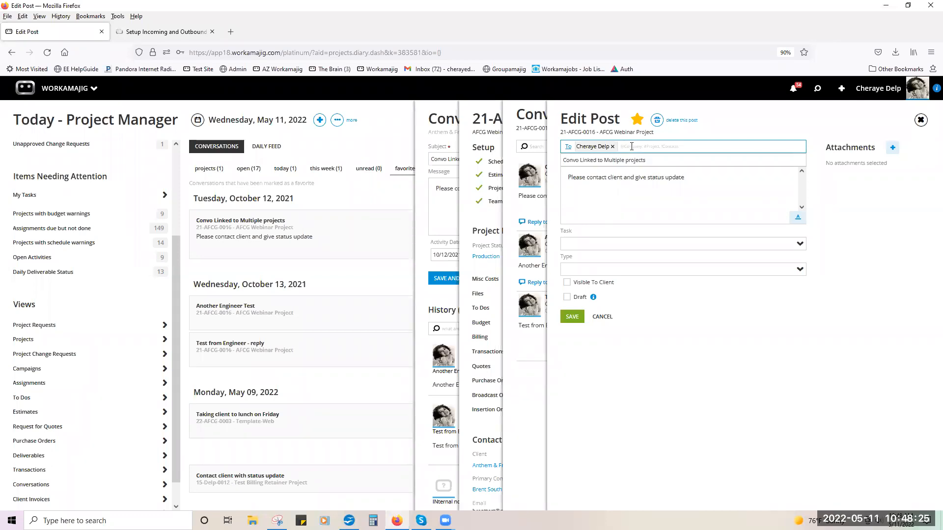
- Look up projects among the post's recipients with "#afcg", and add the team of project "#21-afcg-0016" as recipients
type("#afcg")
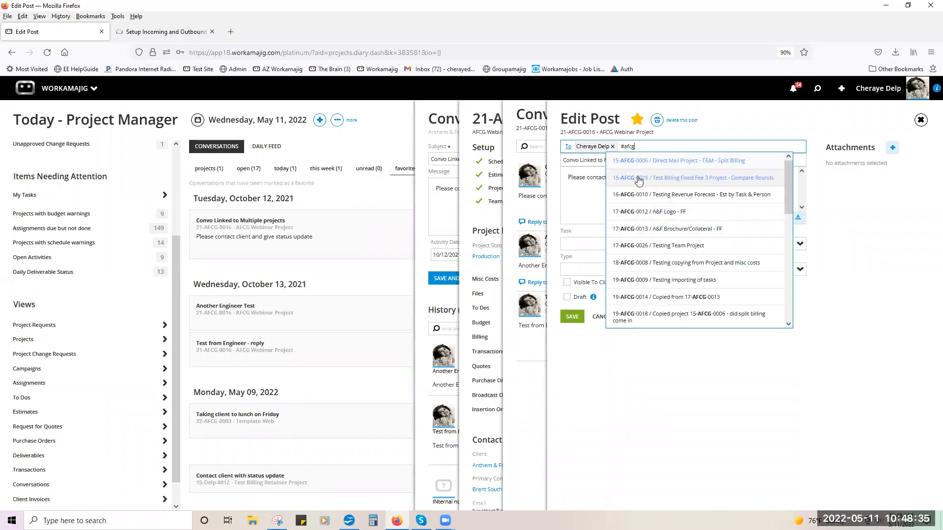
key("BackSpace")
key("BackSpace")
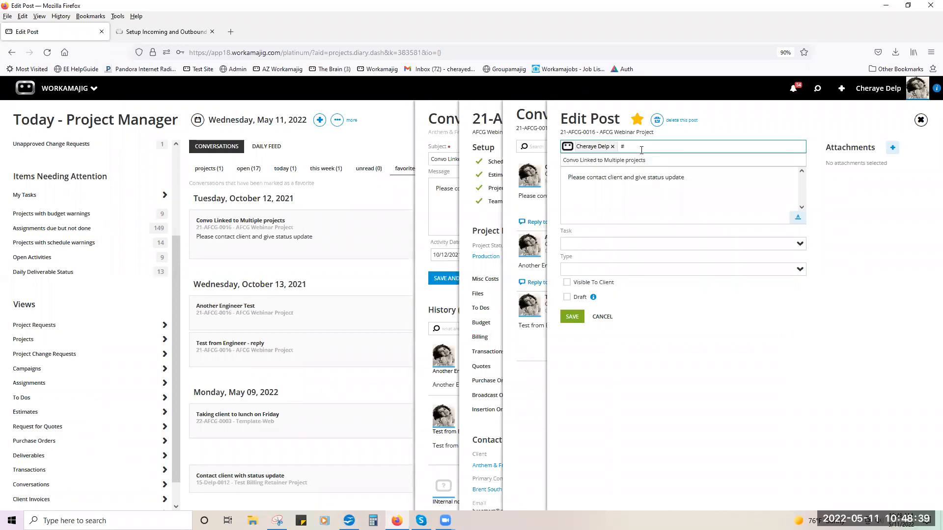
key("BackSpace")
type("21-afcg-0016")
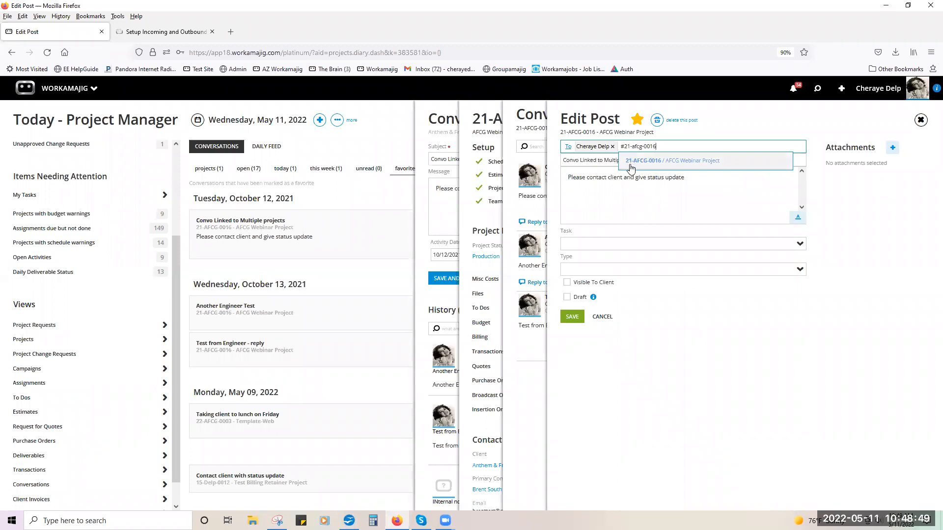
left_click(631, 166)
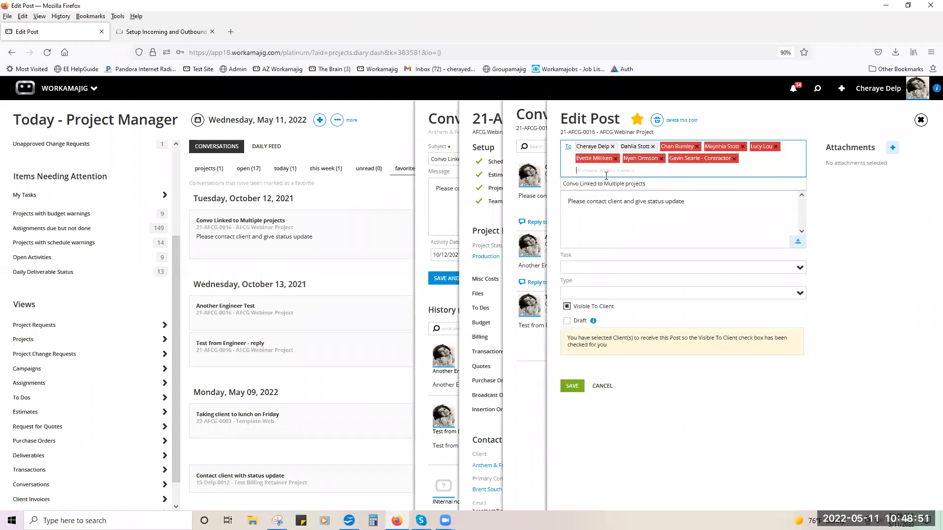
- Remove all the project team members and contractor marked in red from the post's recipients, leaving the two original recipients
left_click(696, 147)
left_click(698, 147)
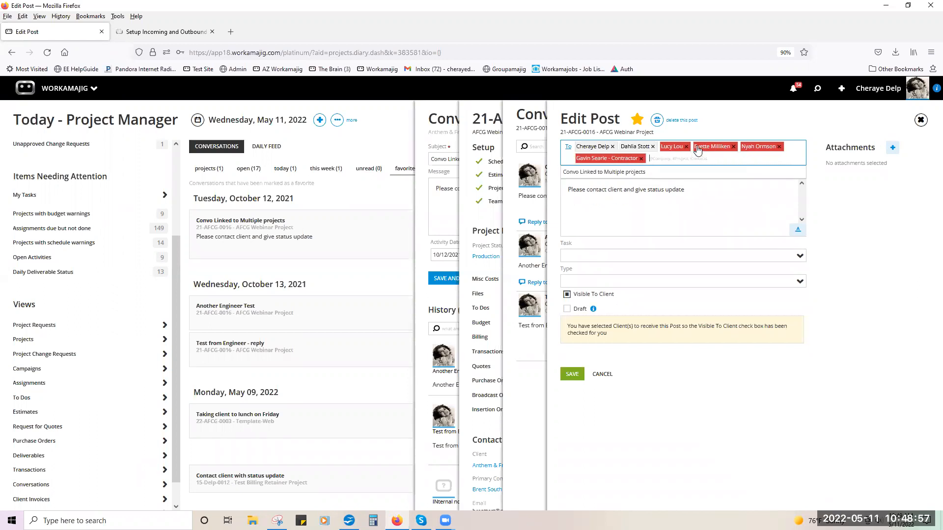
left_click(687, 147)
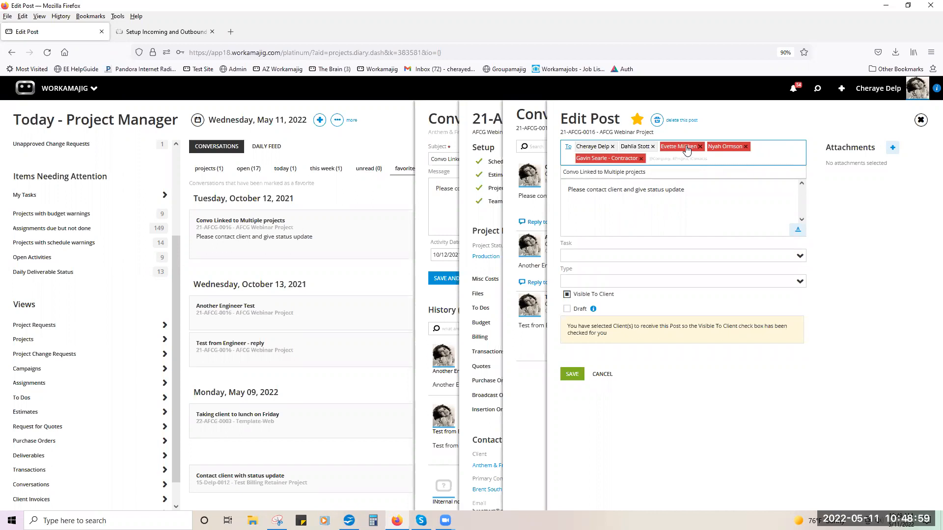
left_click(686, 147)
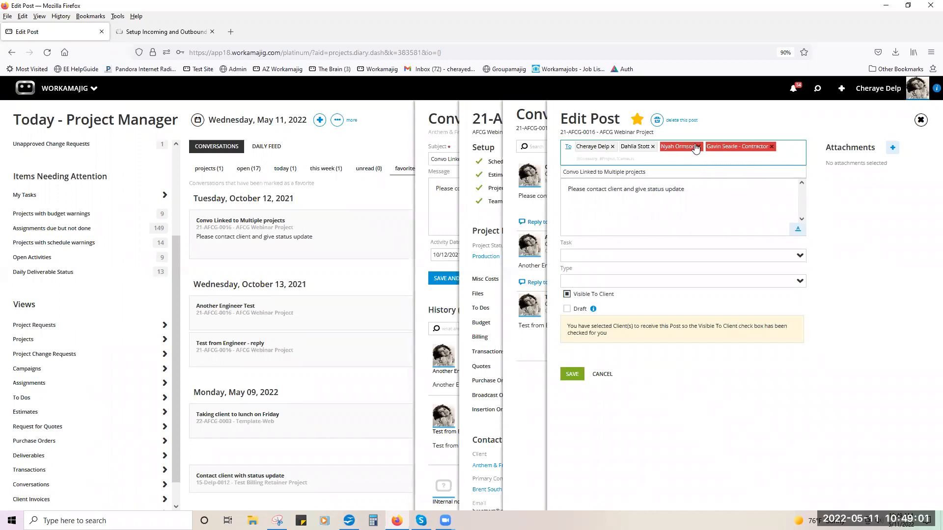
left_click(696, 146)
left_click(696, 146)
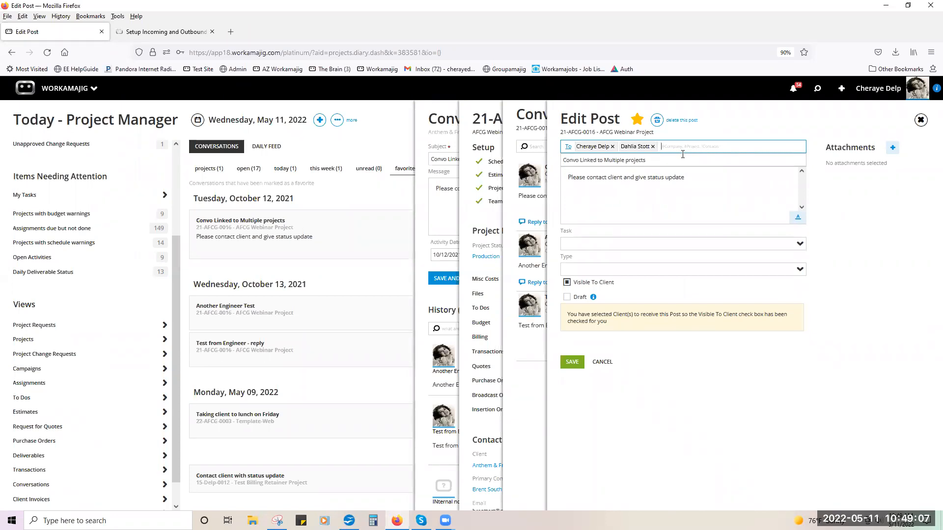
- Open the people picker for the post's recipients, examine the available people groups and close it without adding anyone
left_click(568, 149)
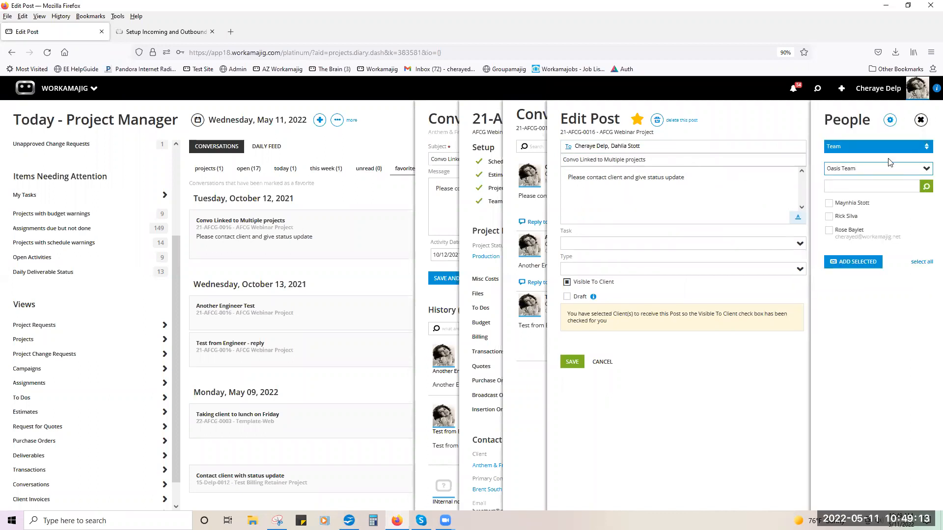
left_click(895, 147)
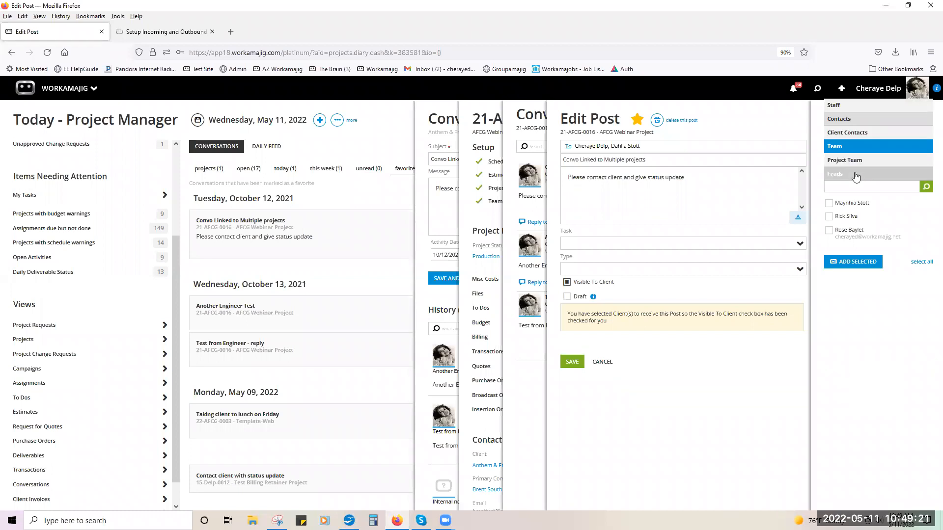
left_click(870, 321)
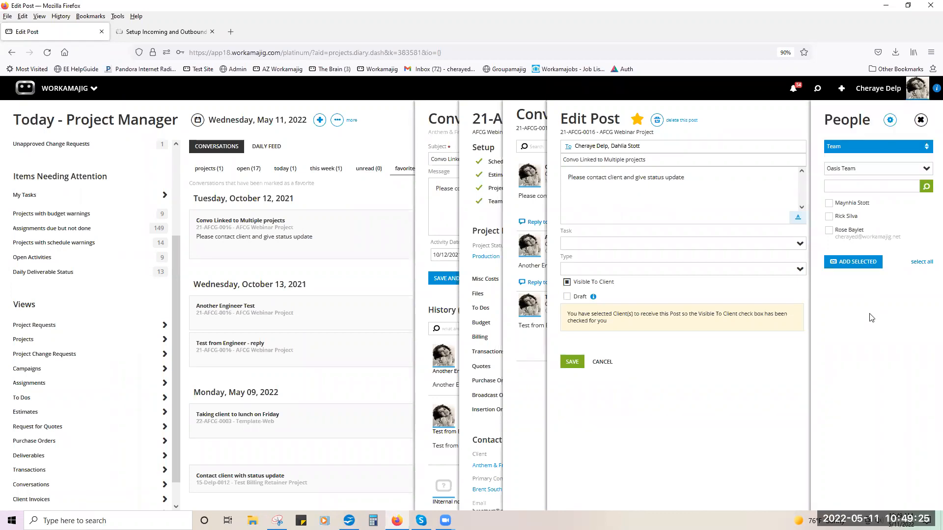
left_click(921, 121)
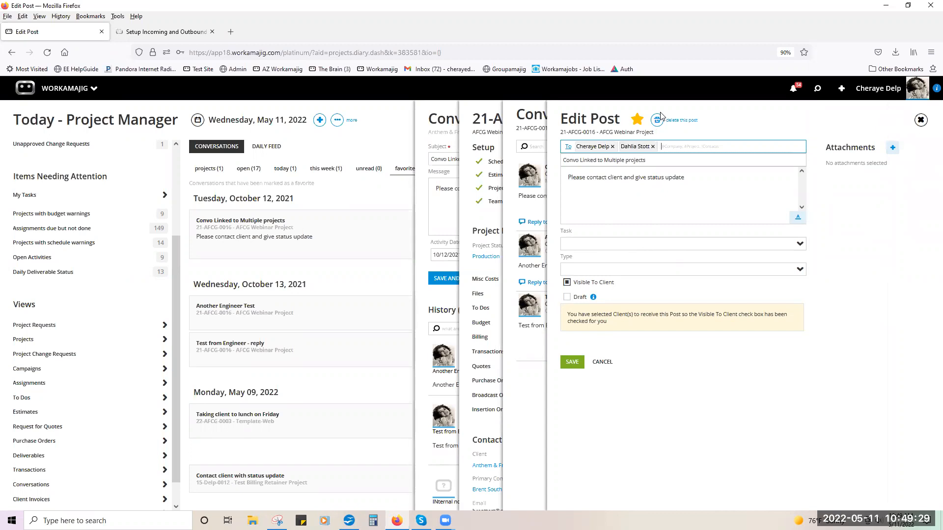
- Turn off Visible To Client on the post, abandon the edits and return to the project 21-AFCG-0016 dashboard
left_click(566, 283)
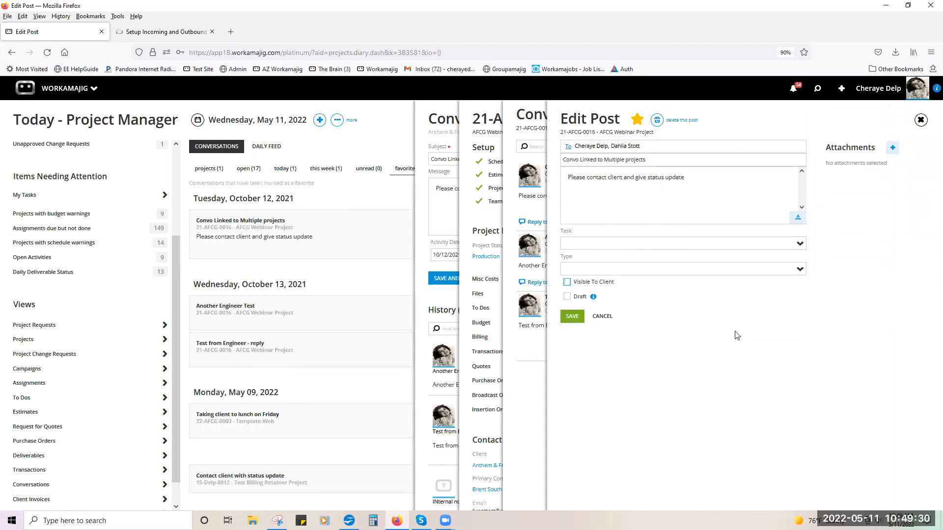
left_click(607, 317)
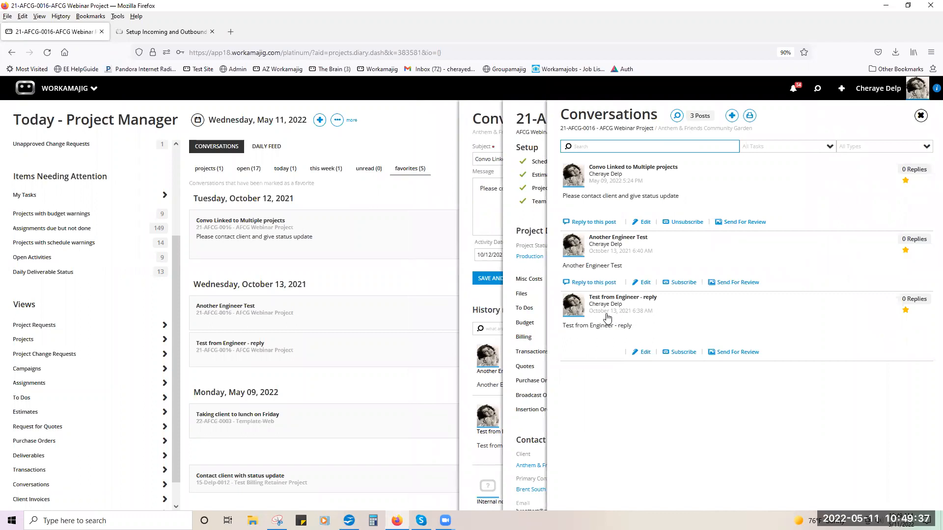
left_click(920, 116)
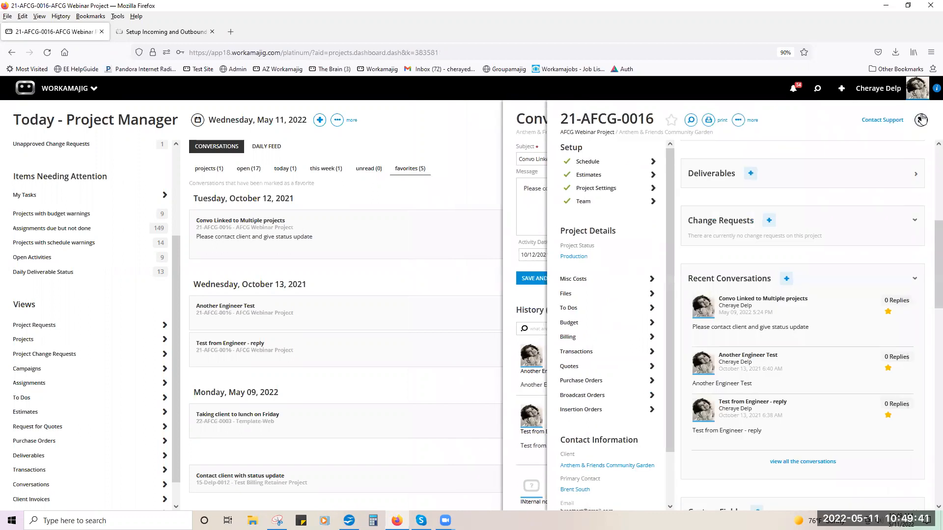
- Open the project dashboard's system settings, examine the Recent Conversations options under Company Defaults and close the settings
left_click(739, 121)
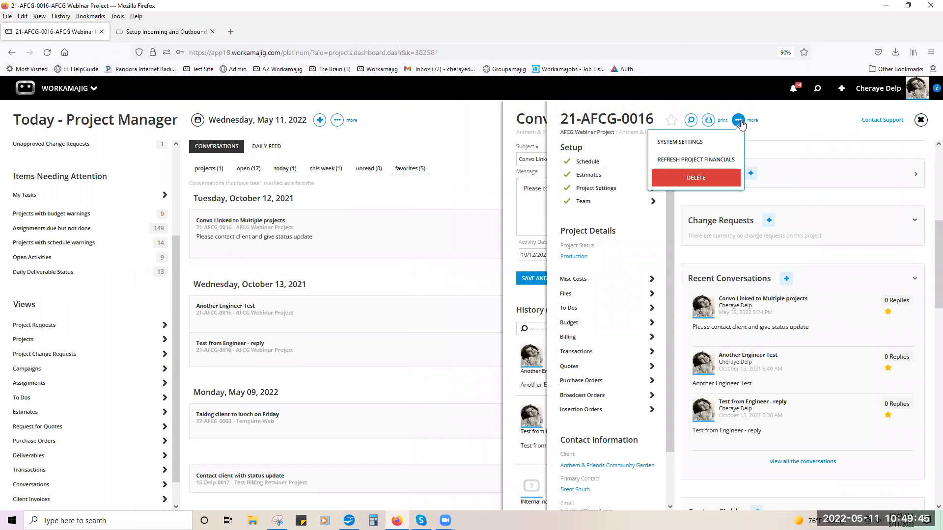
left_click(725, 143)
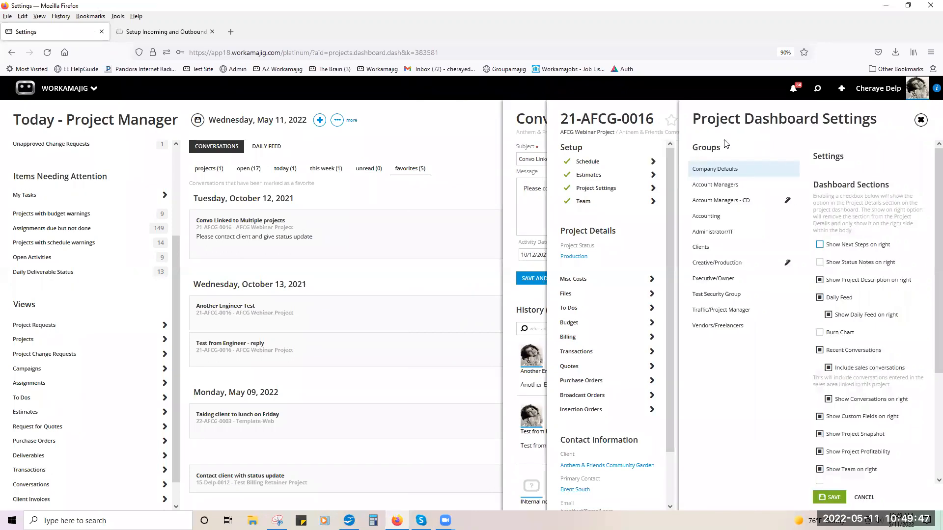
scroll(851, 344, "down", 1)
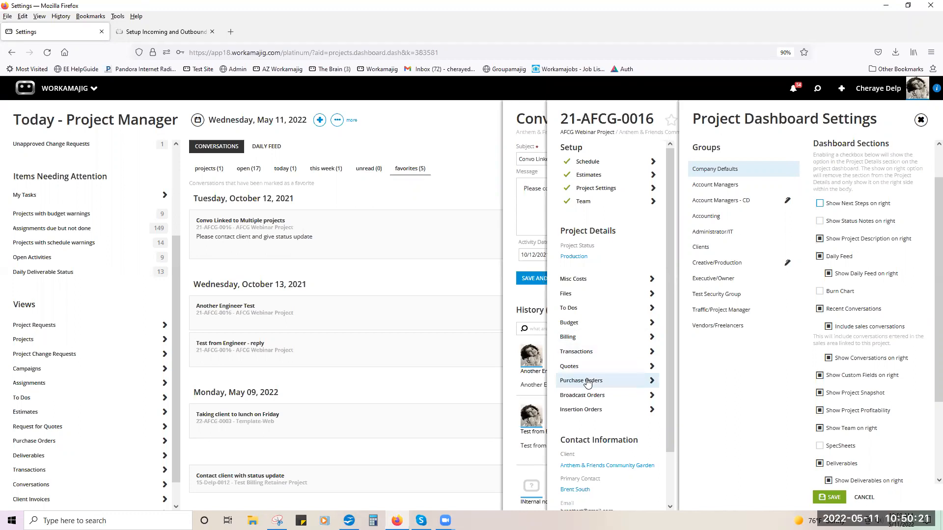
left_click(922, 122)
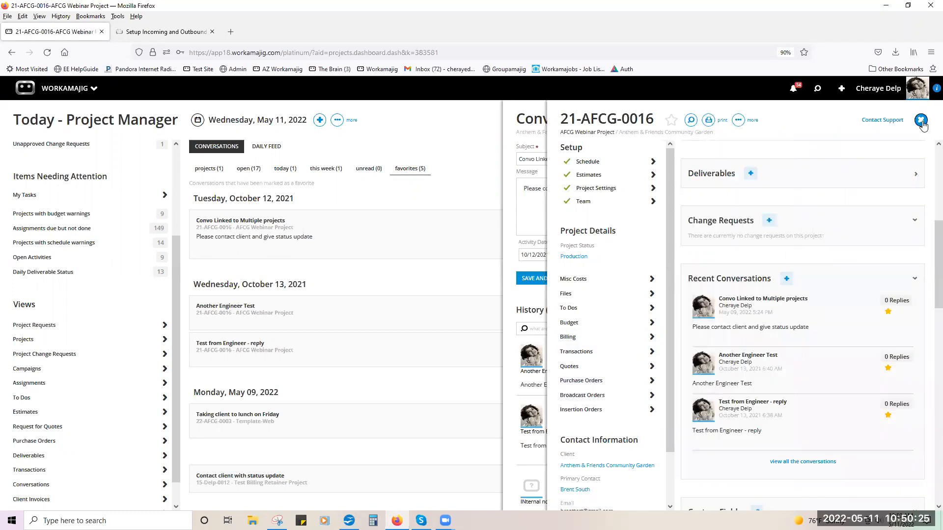
- Leave the project and its linked conversation, and display the conversations on the Today - Creatives page
left_click(921, 120)
left_click(921, 120)
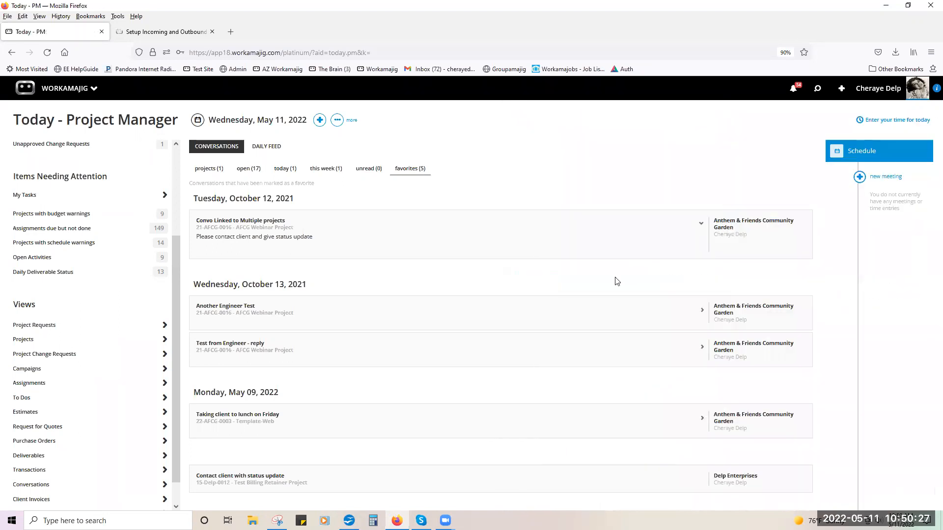
left_click(92, 91)
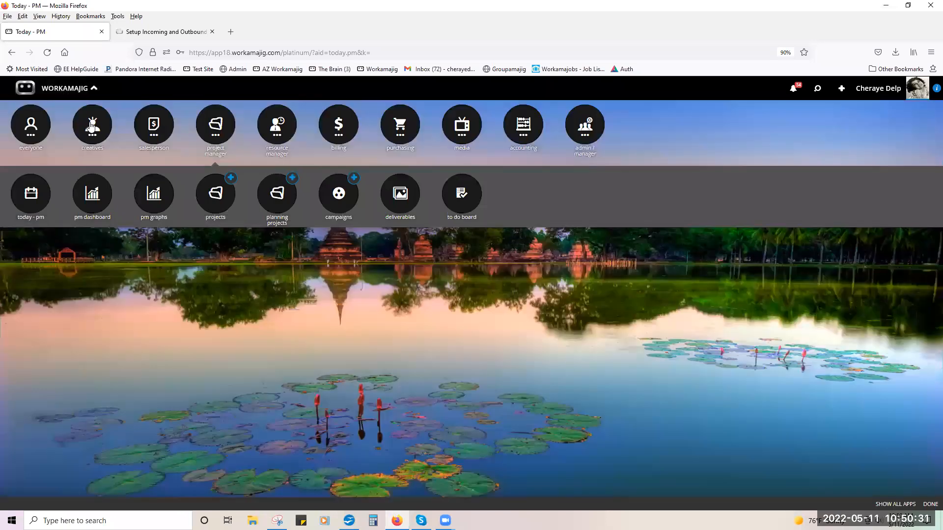
left_click(41, 195)
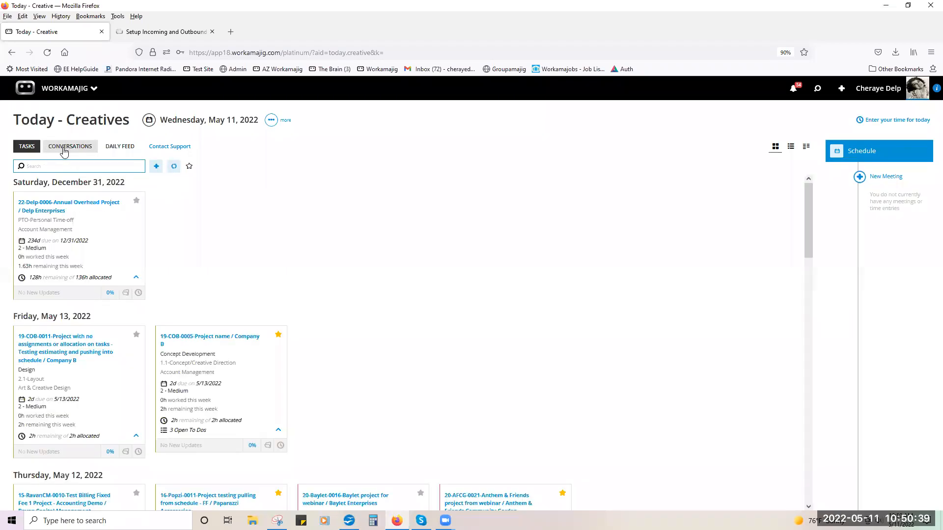
left_click(64, 150)
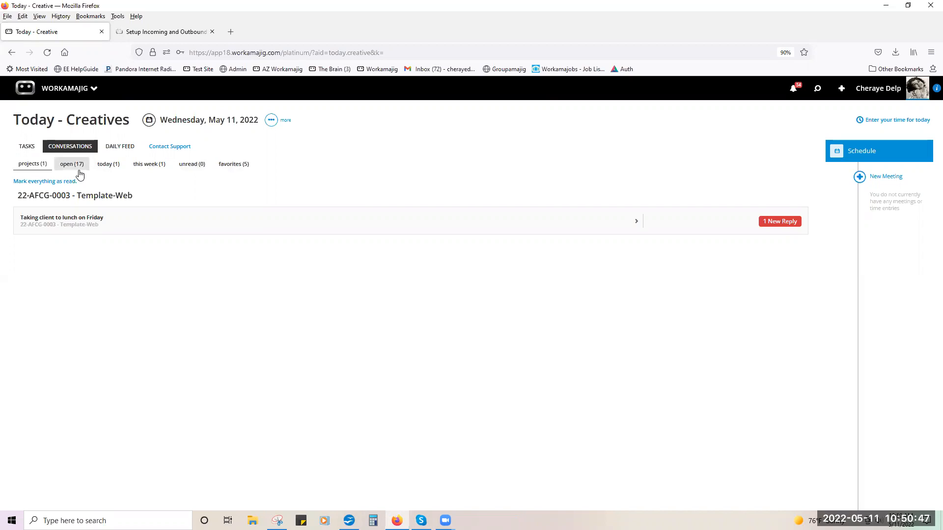
- Read the conversation "Taking client to lunch on Friday" with its new reply, and list the open conversations
left_click(84, 221)
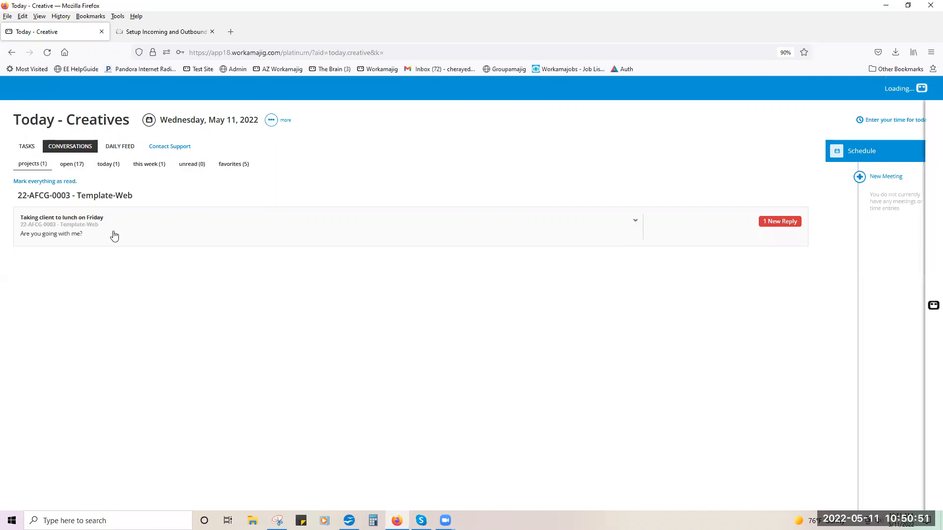
left_click(775, 220)
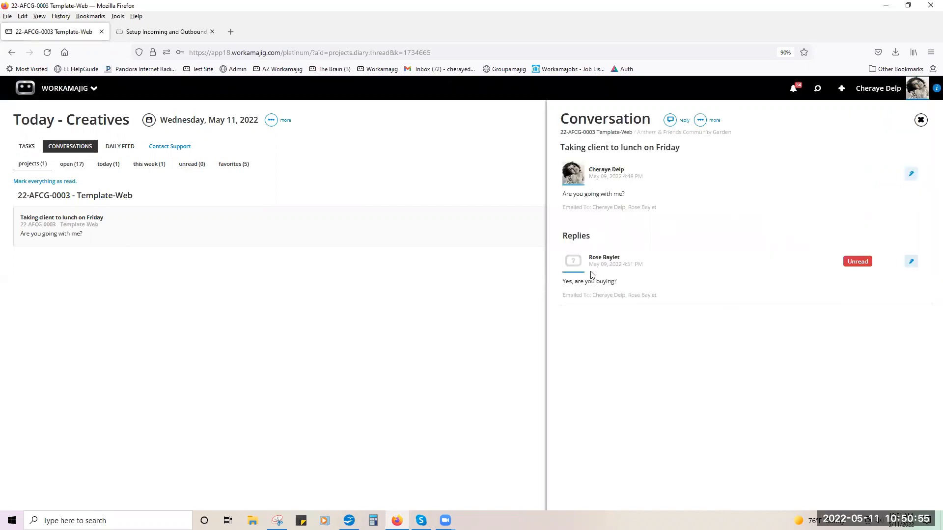
left_click(921, 120)
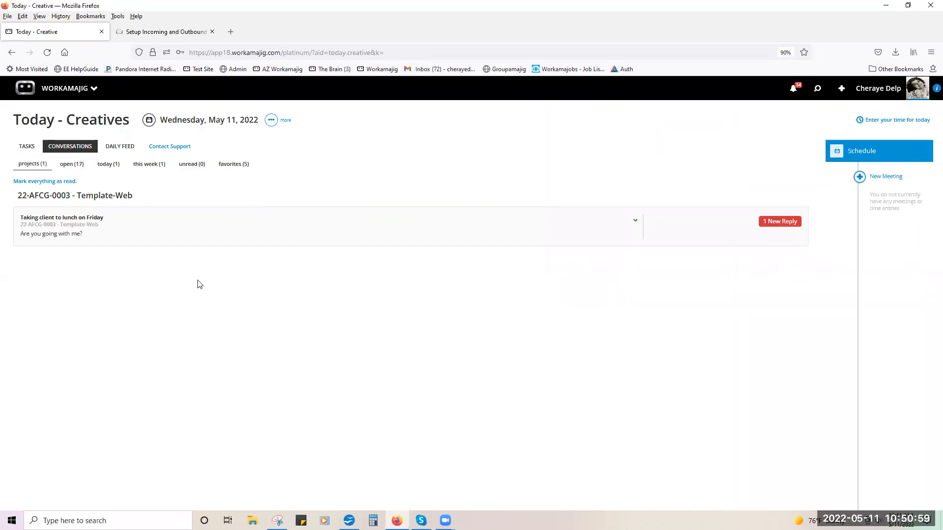
left_click(78, 167)
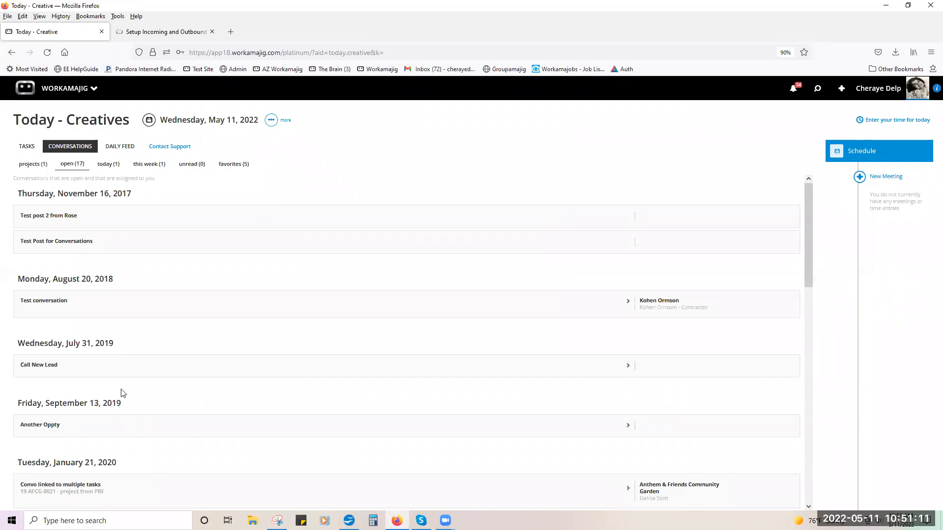
- Return to the creative's tasks and open the project conversations from the 22-Delp-0006 Annual Overhead Project task card
left_click(29, 149)
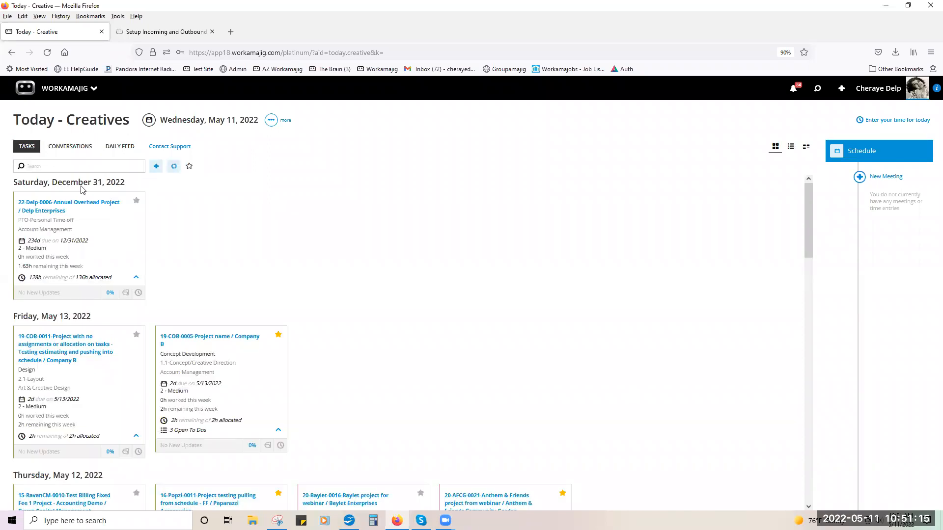
left_click(127, 293)
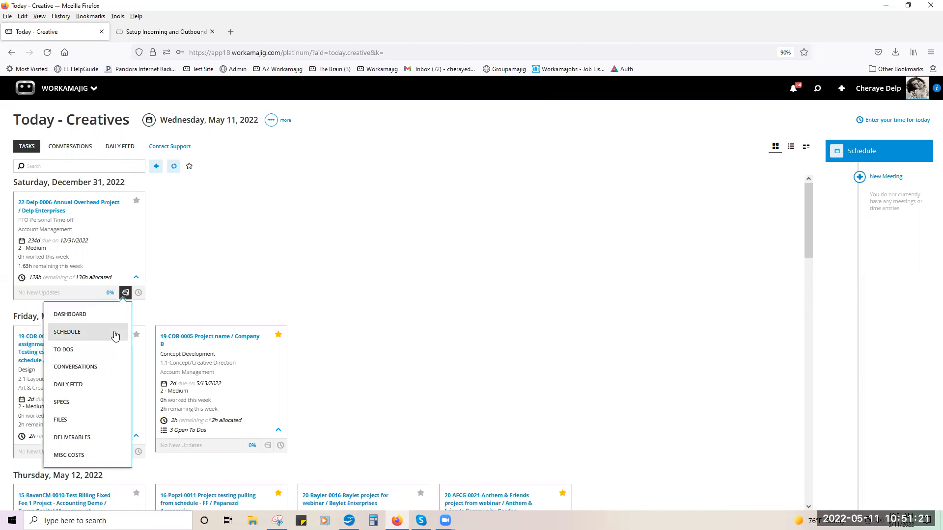
left_click(105, 368)
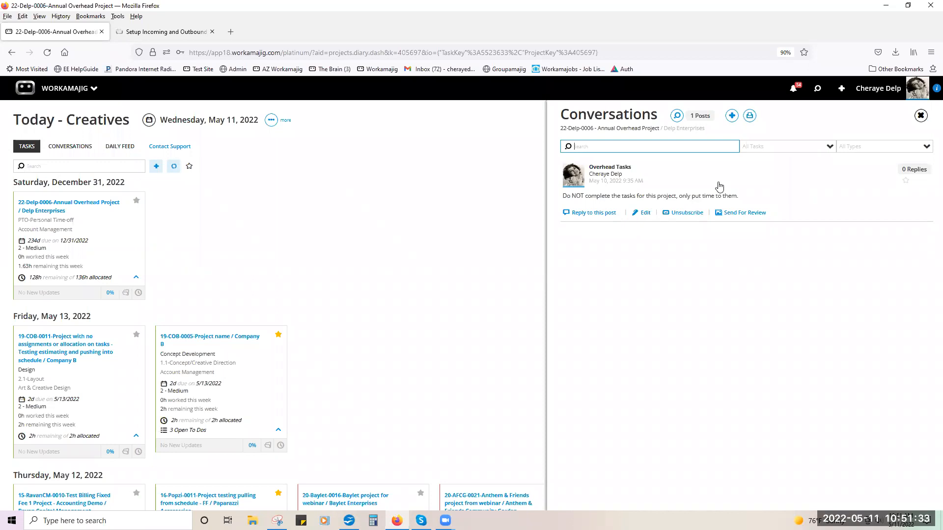
- Start a new post in the overhead project, examine the tasks it can be linked to, and discard it without saving
left_click(734, 118)
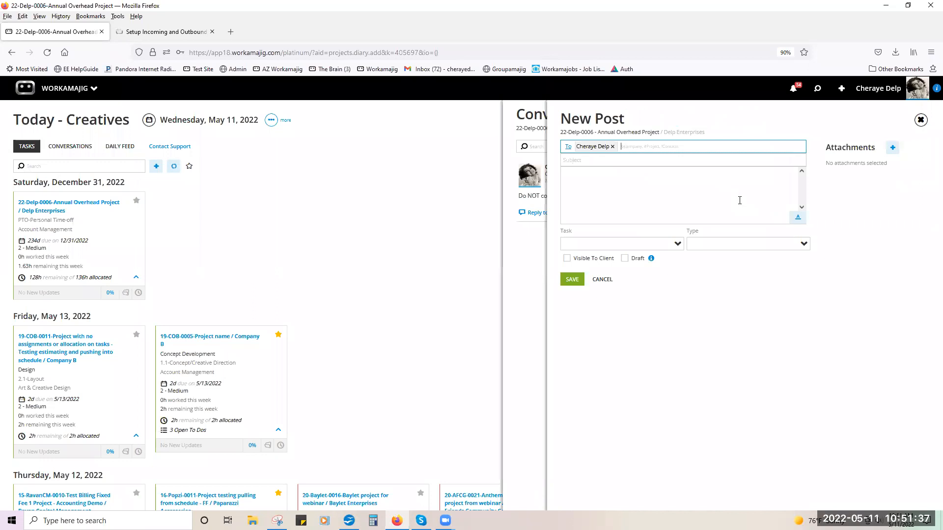
left_click(678, 248)
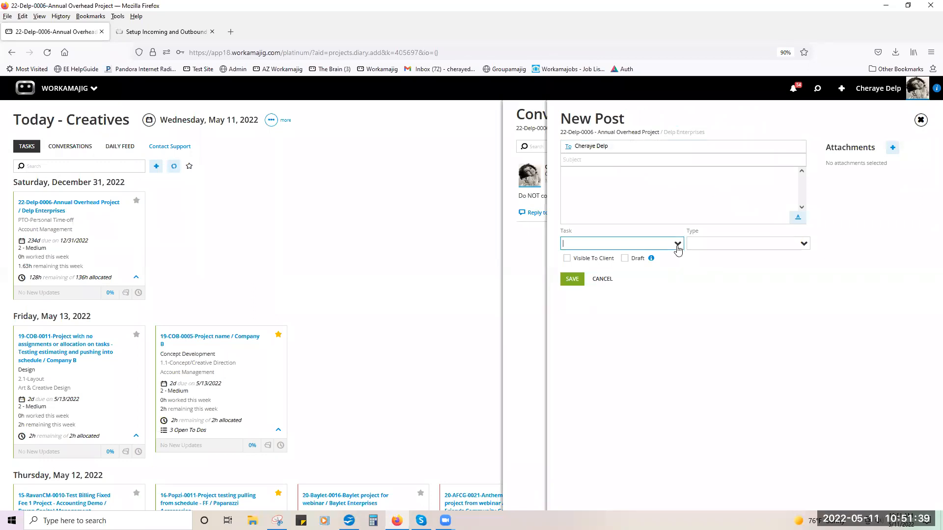
left_click(678, 244)
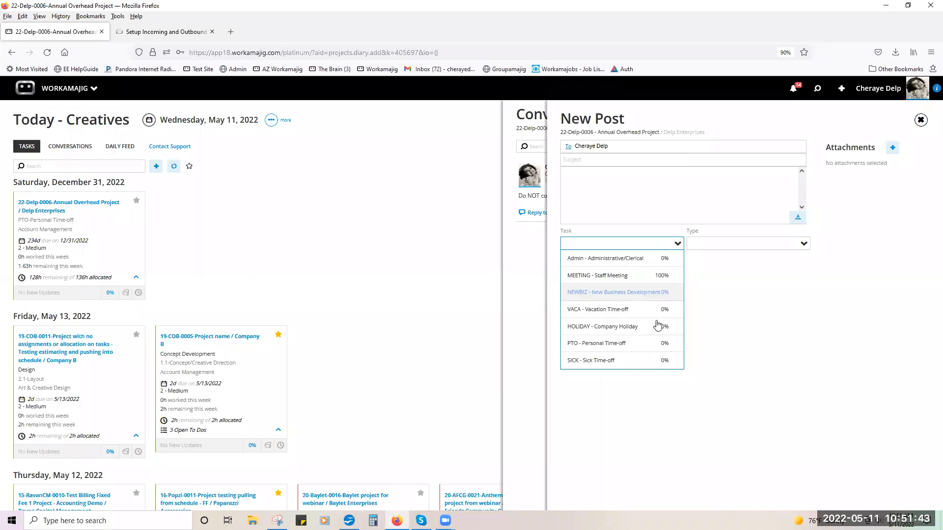
left_click(762, 203)
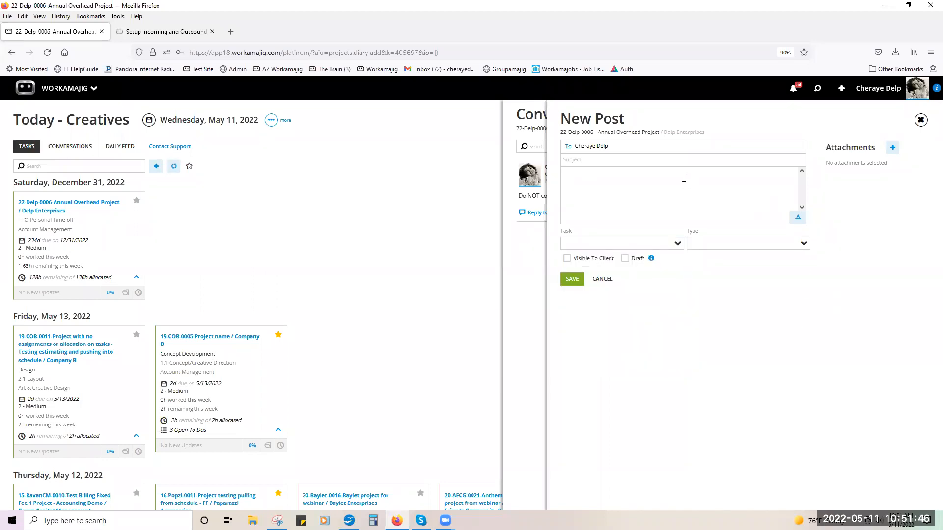
left_click(920, 121)
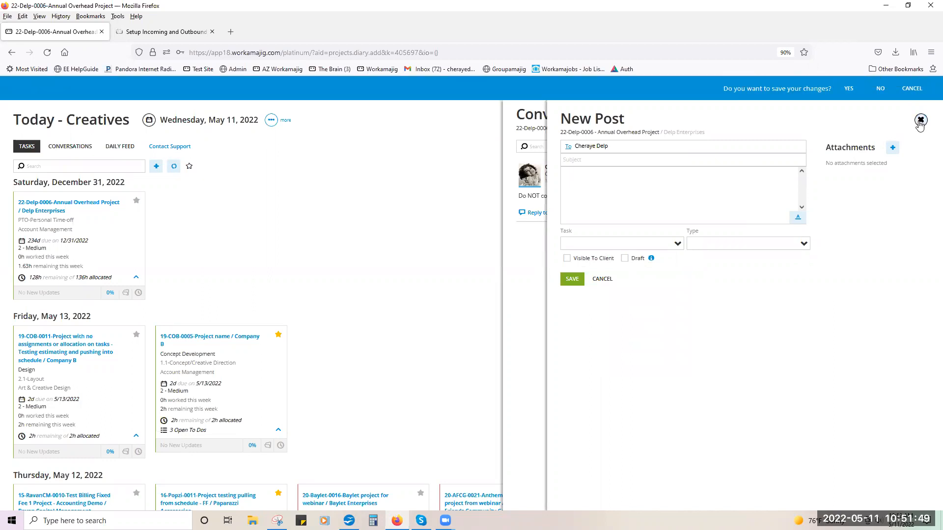
left_click(880, 90)
left_click(920, 117)
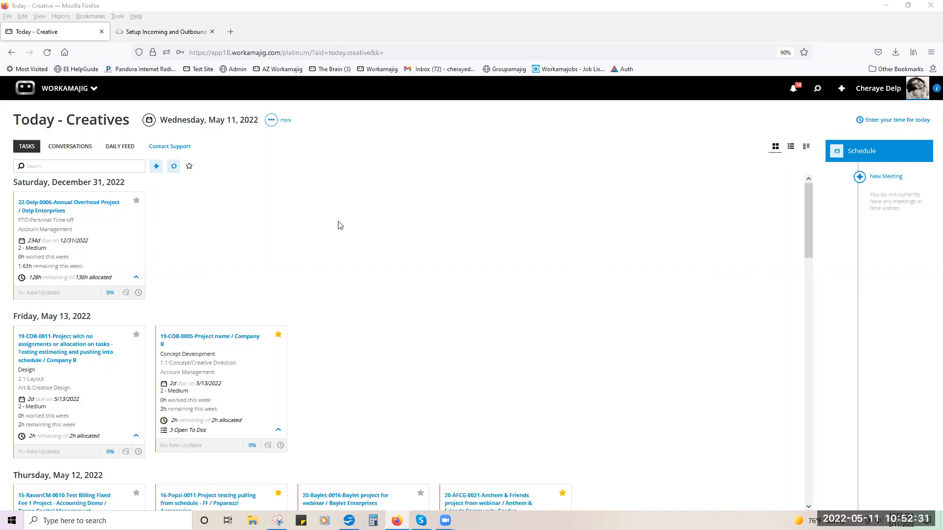
- Open the schedule of project 19-COB-0005 and display the conversations of its Concept/Creative Direction task
left_click(289, 222)
left_click(205, 343)
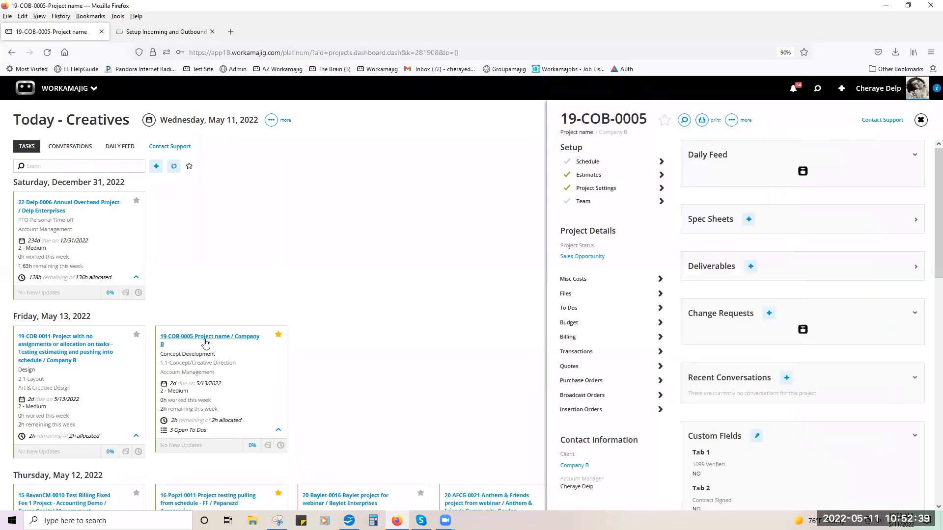
left_click(607, 164)
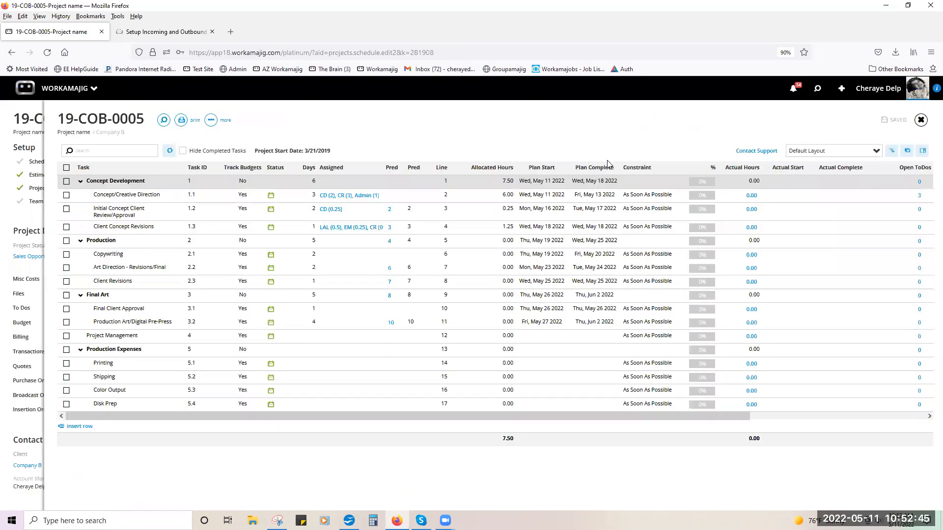
left_click(164, 196)
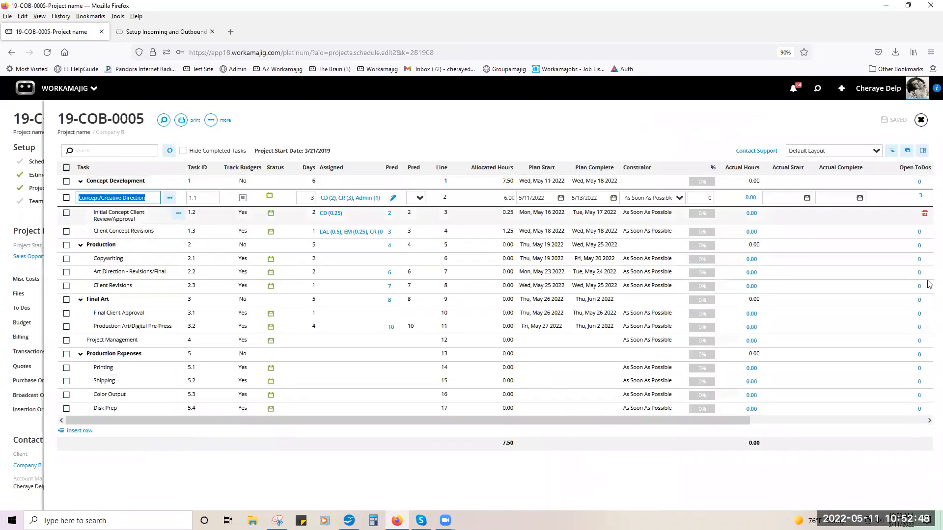
left_click(922, 151)
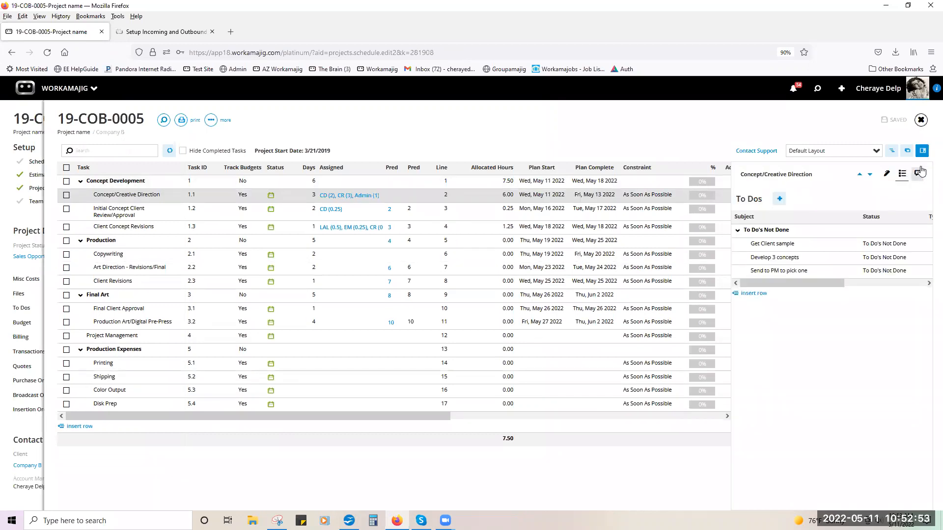
left_click(919, 174)
- Start a conversation from the Concept/Creative Direction task to view its prefilled post form, and discard it without saving
left_click(777, 194)
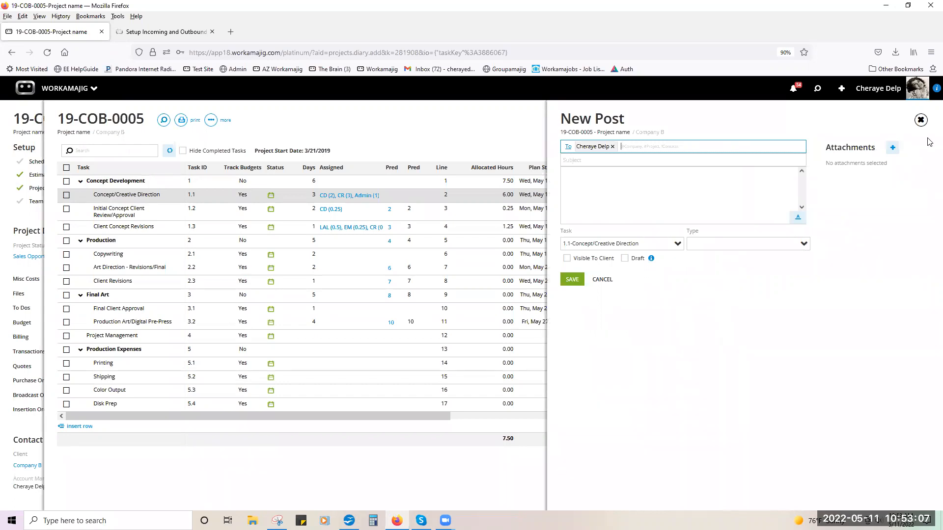
left_click(920, 120)
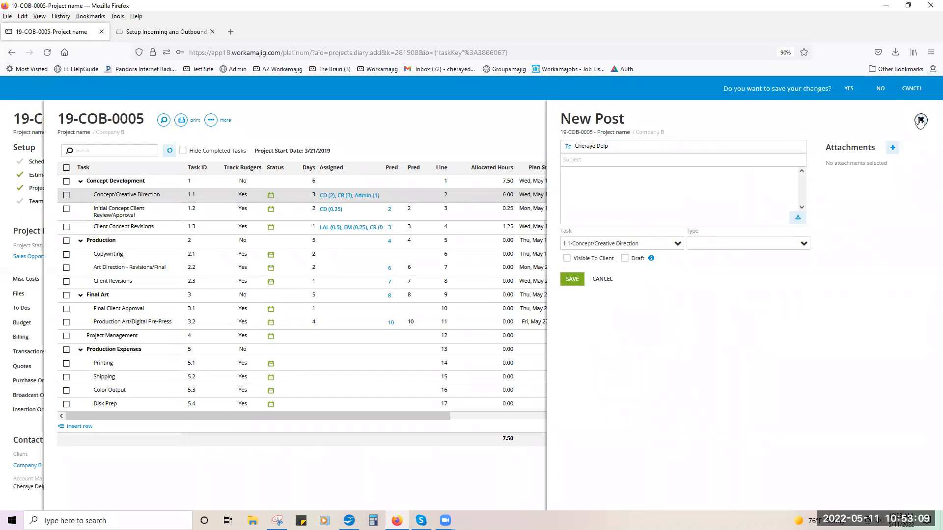
left_click(880, 89)
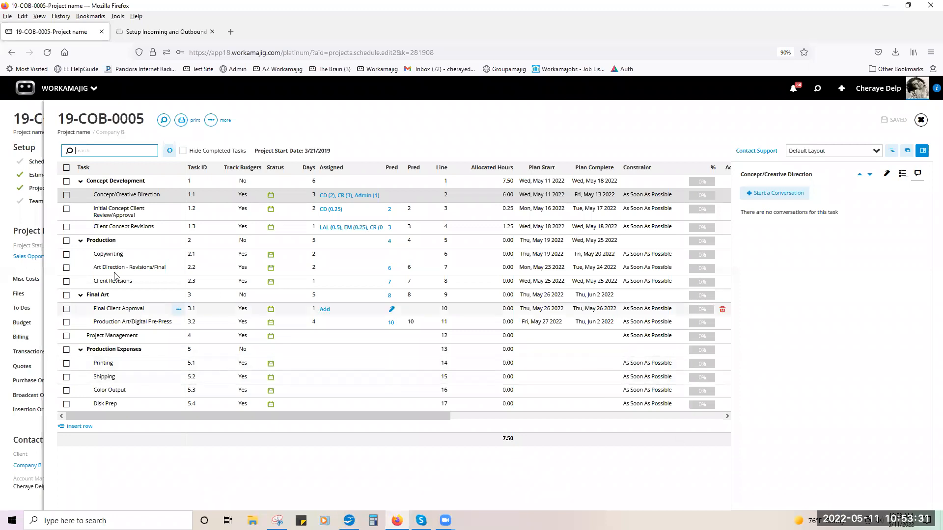
- Return to the Today - Creatives page and show the conversations of the Personal Time-off assignment in project 22-Delp-0006
left_click(64, 89)
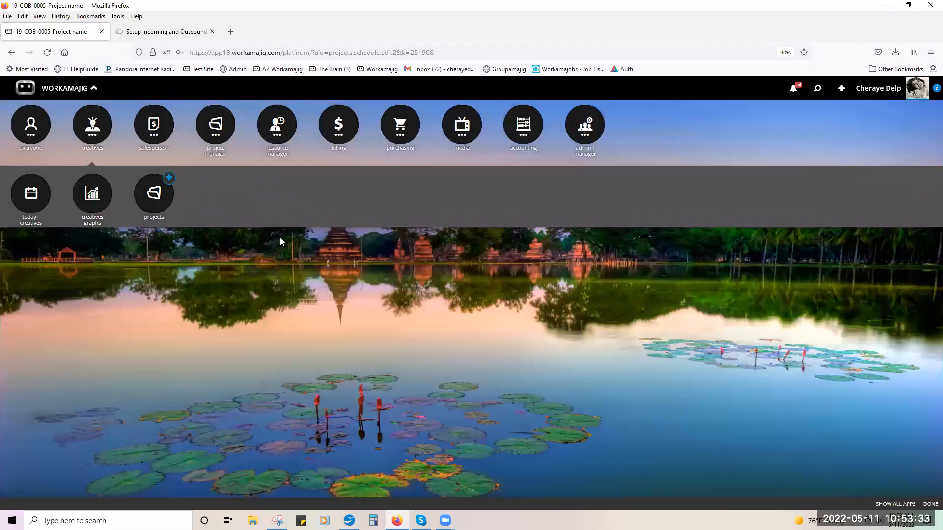
left_click(34, 190)
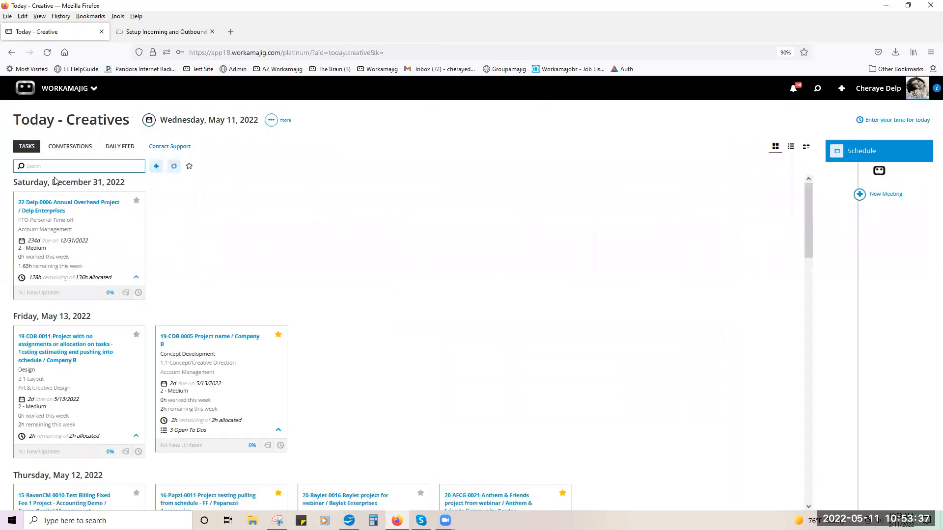
left_click(124, 292)
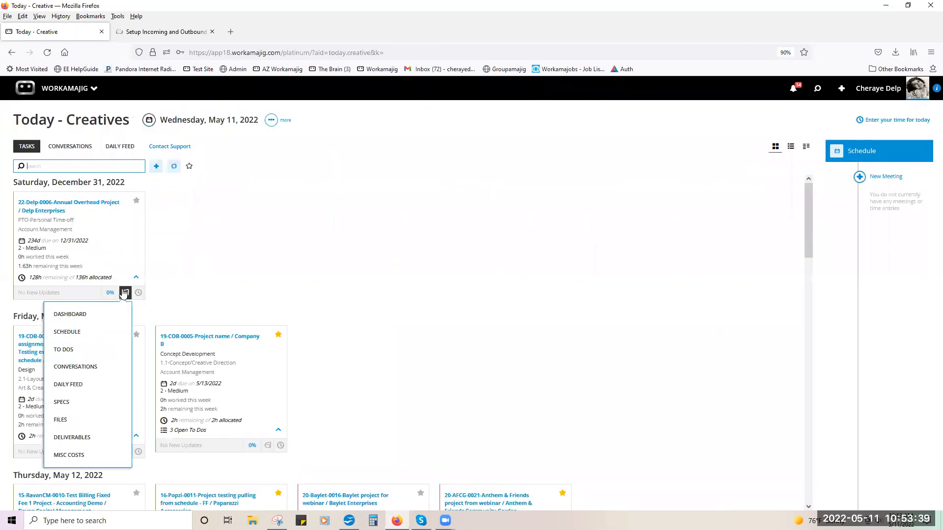
left_click(109, 257)
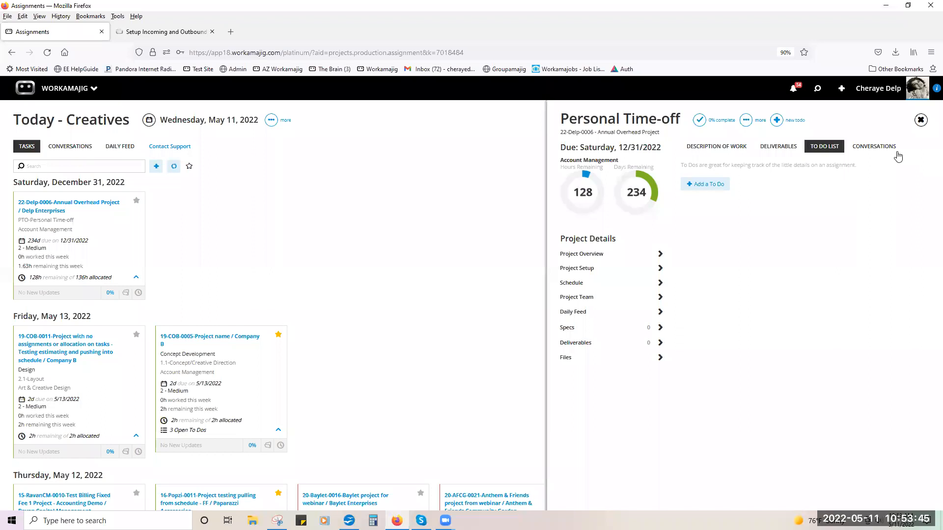
left_click(893, 155)
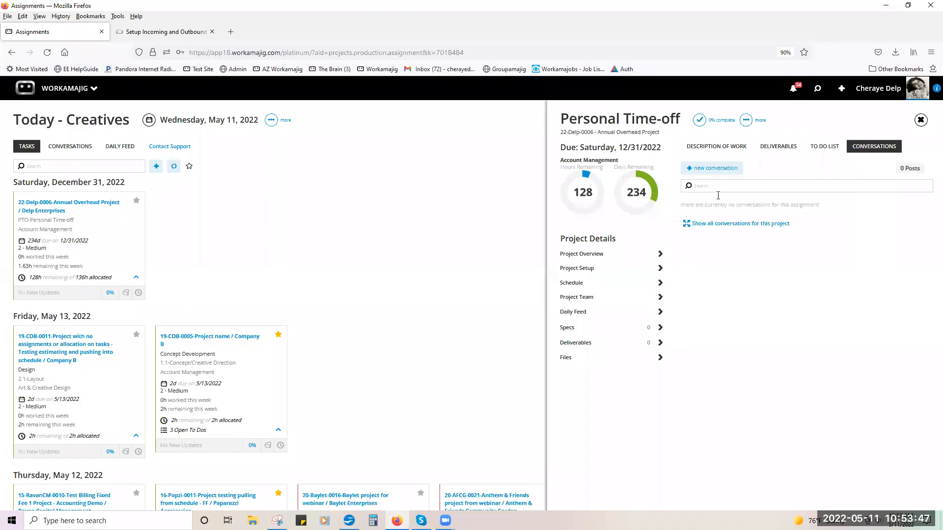
- Start a conversation from the Personal Time-off assignment, check which task it is linked to, discard it, and leave the assignment
left_click(710, 169)
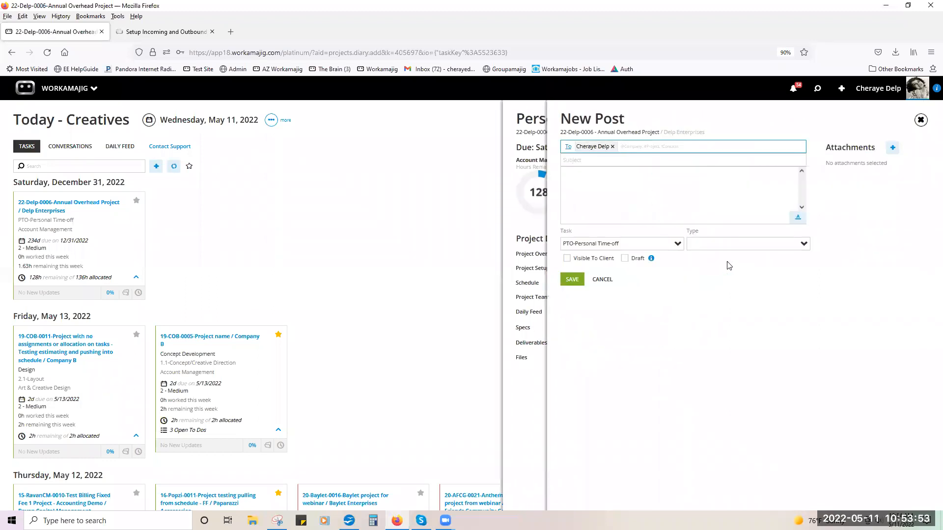
left_click(920, 122)
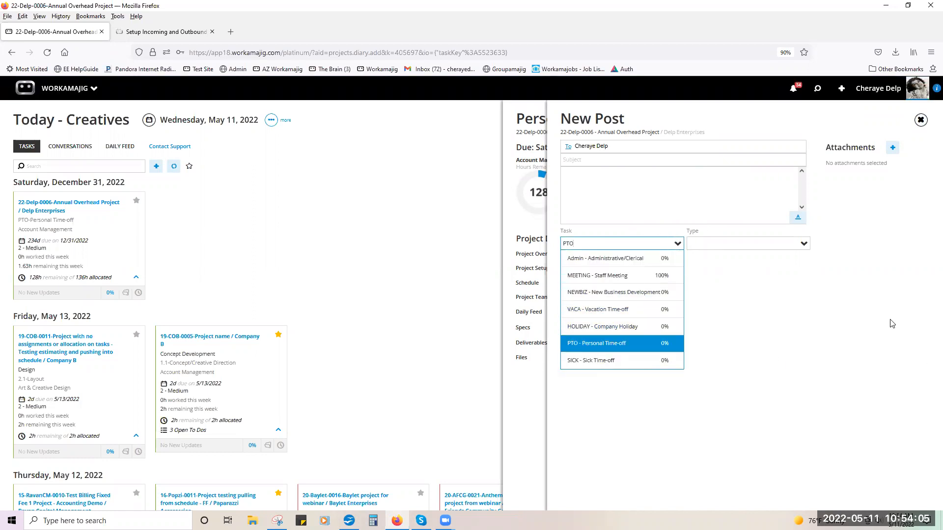
key("Return")
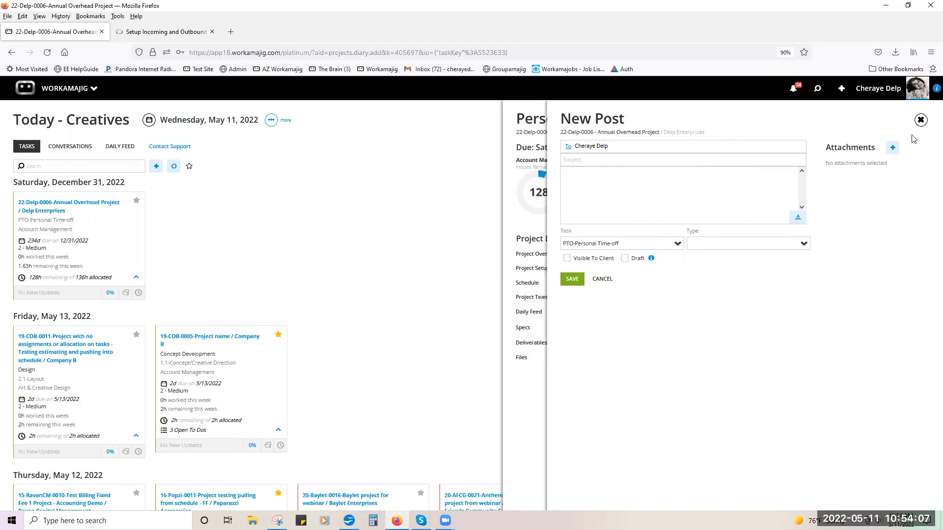
left_click(920, 120)
left_click(884, 89)
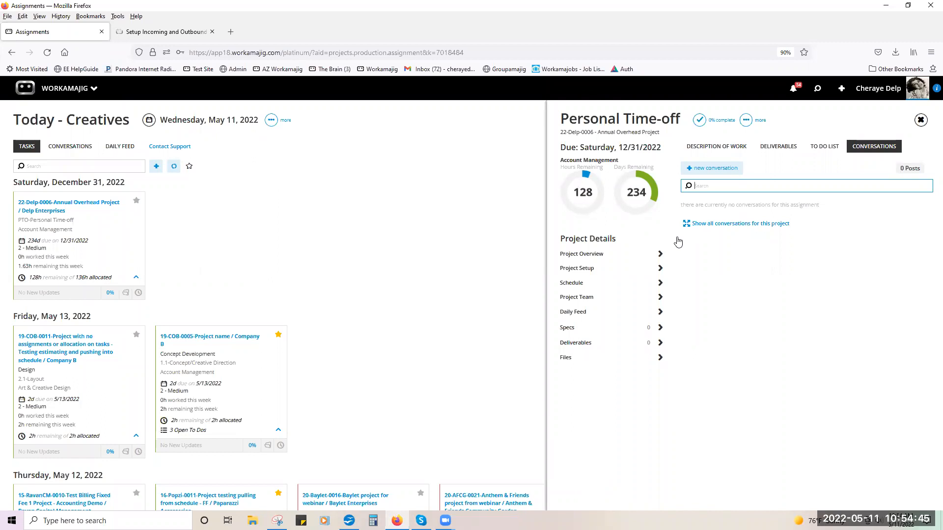
left_click(920, 121)
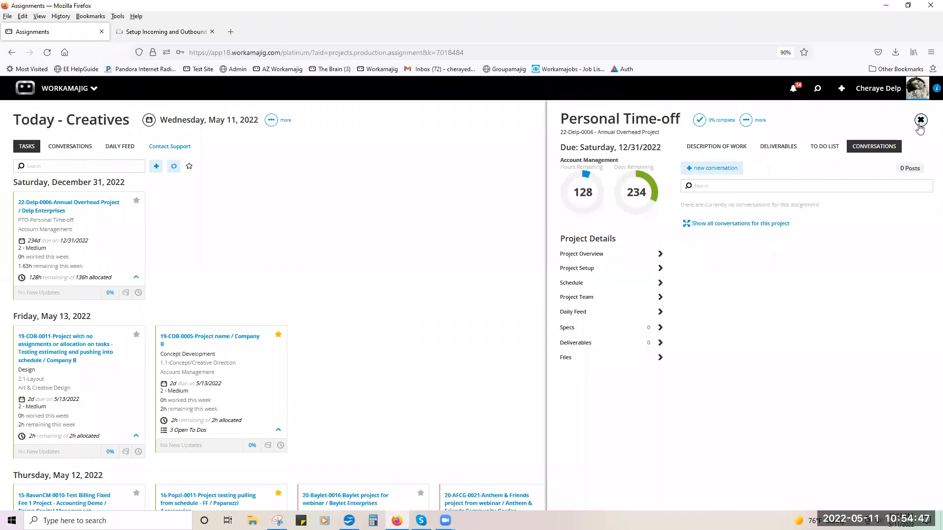
- Check the deliverables boards of projects 22-Delp-0006 and 19-COB-0011 from their task cards, and return to the creative's tasks
left_click(126, 292)
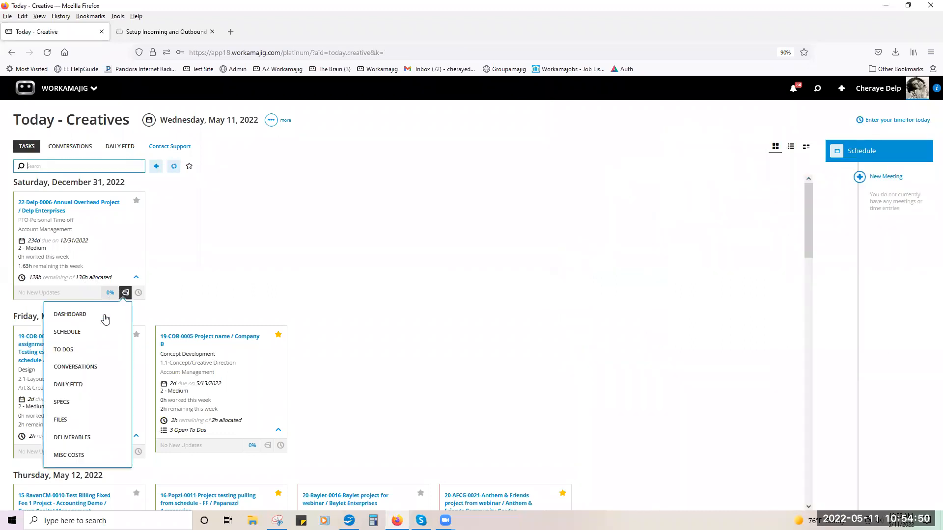
left_click(89, 445)
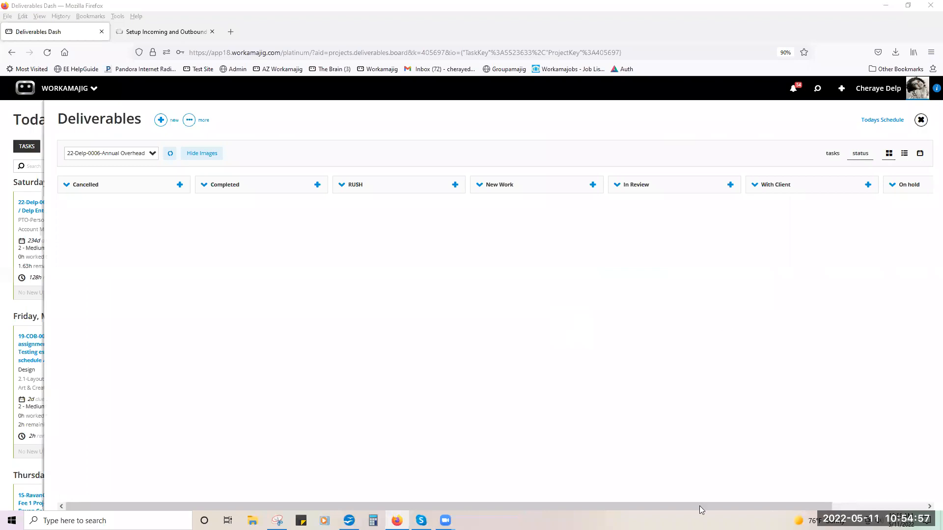
left_click(920, 120)
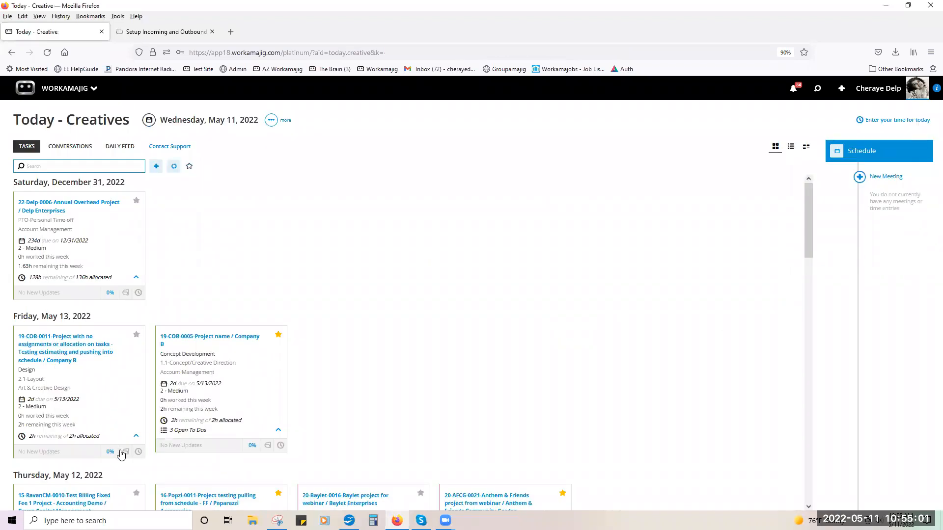
left_click(123, 457)
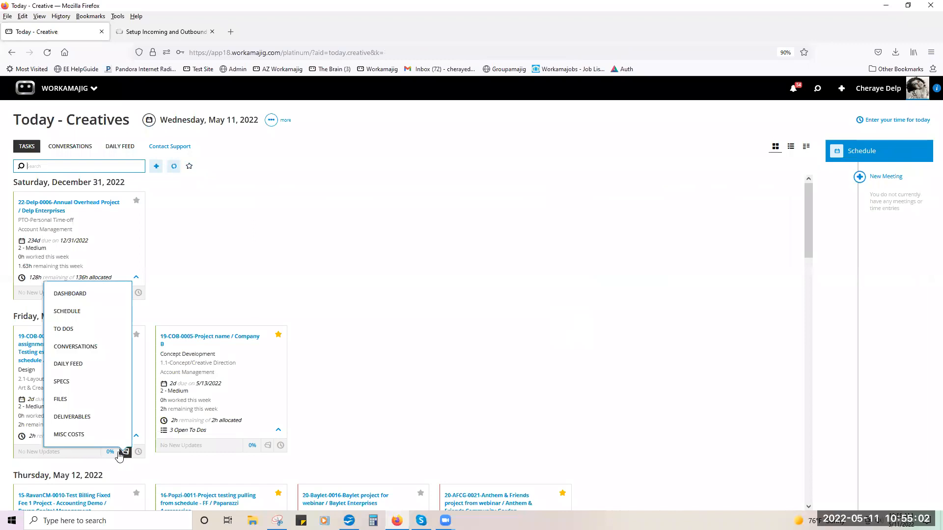
left_click(105, 421)
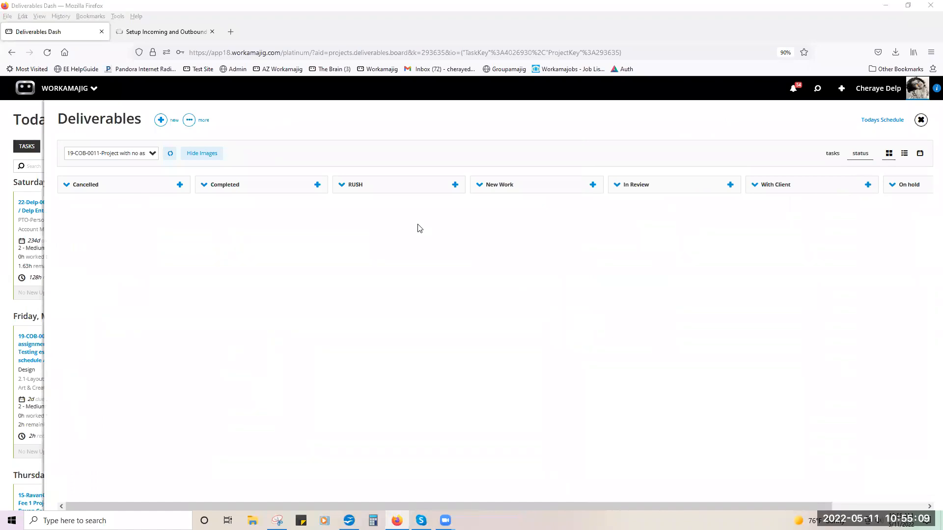
left_click(921, 120)
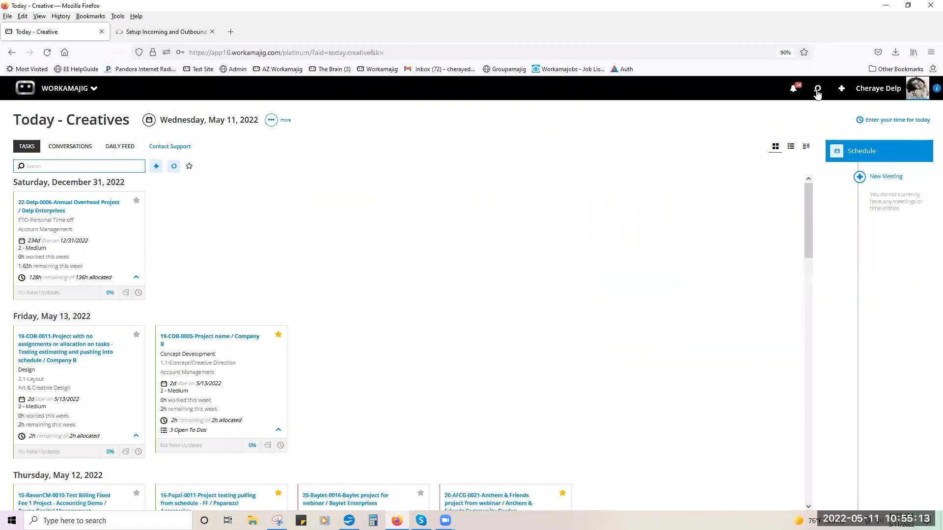
- Open the deliverable "Client Deliverable with no login" from the deliverables board of project 16-Popzi-0011
scroll(585, 290, "down", 3)
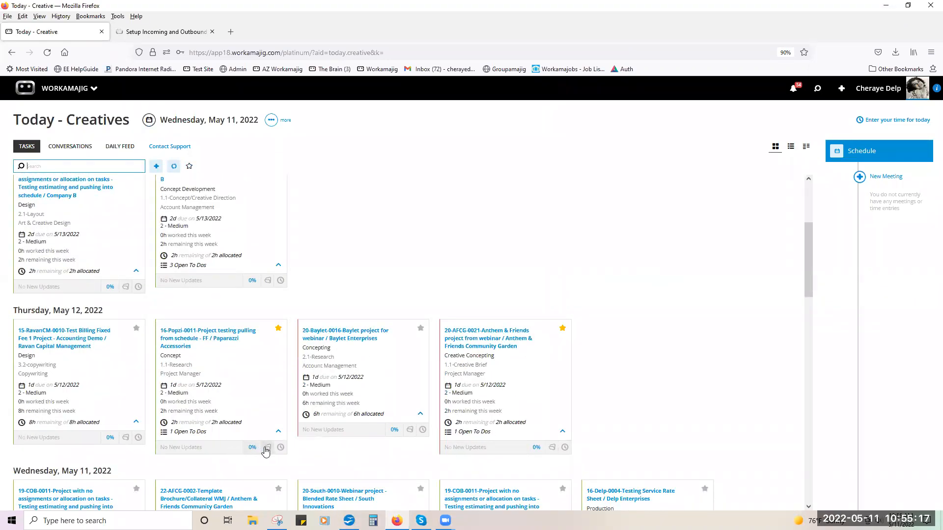
left_click(268, 447)
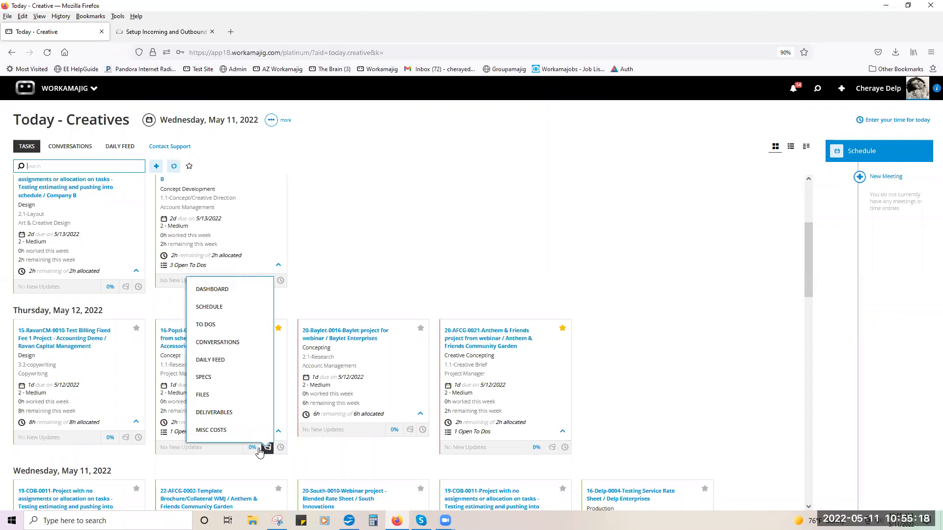
left_click(243, 414)
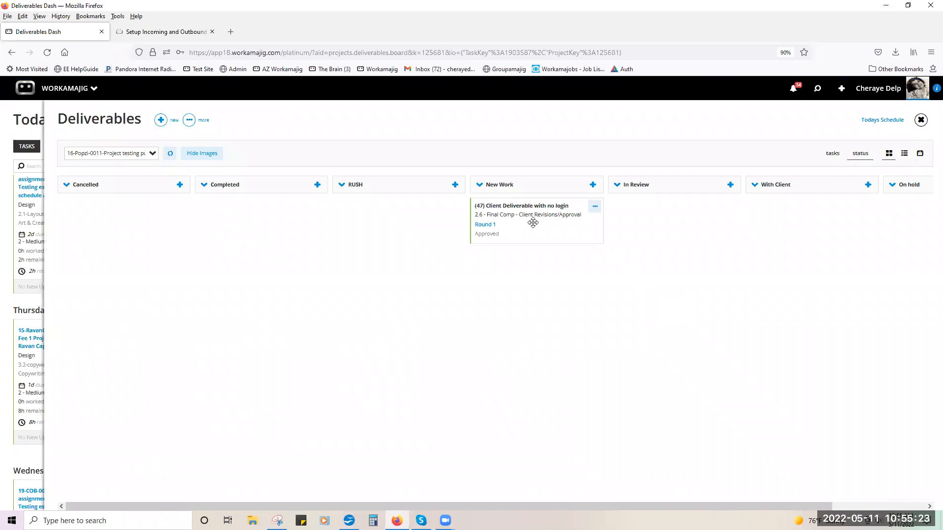
left_click(533, 223)
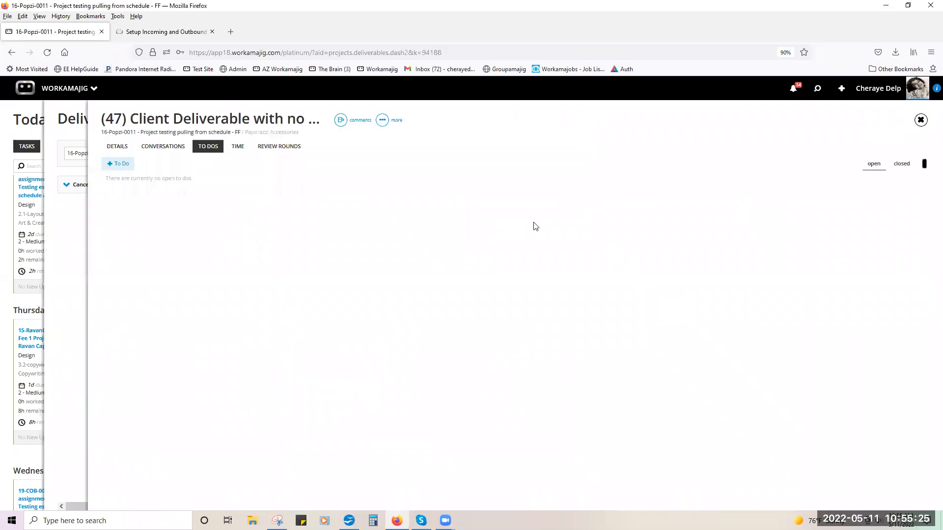
- View the deliverable's conversations and new post form, discard the post without saving, and return to the creative's tasks
left_click(175, 153)
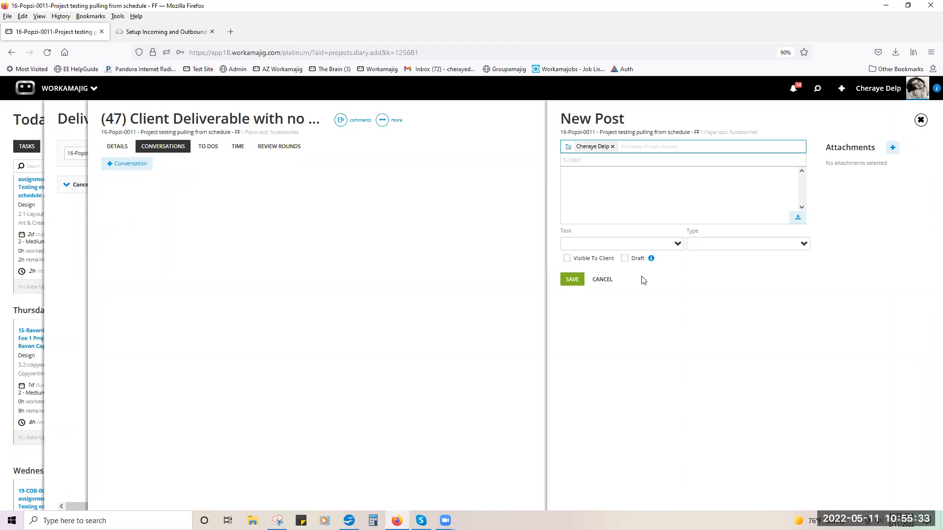
left_click(922, 122)
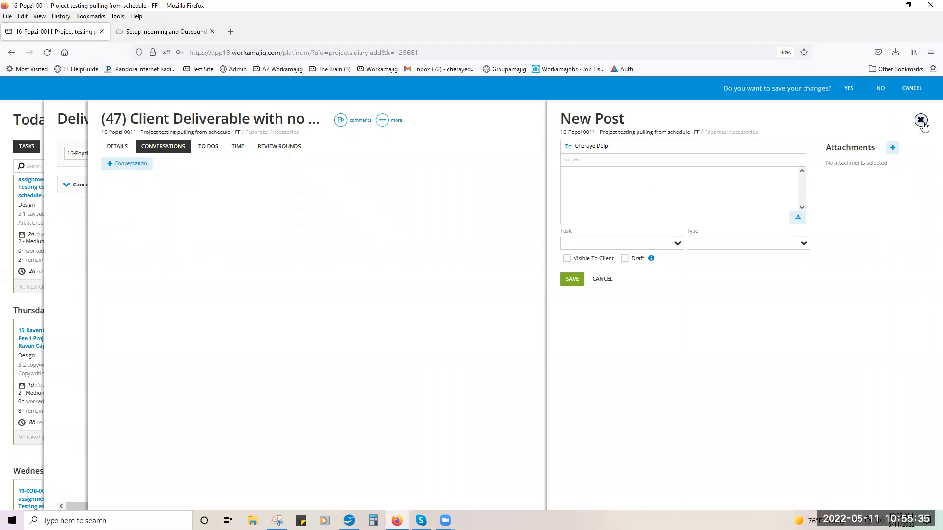
left_click(882, 90)
left_click(922, 122)
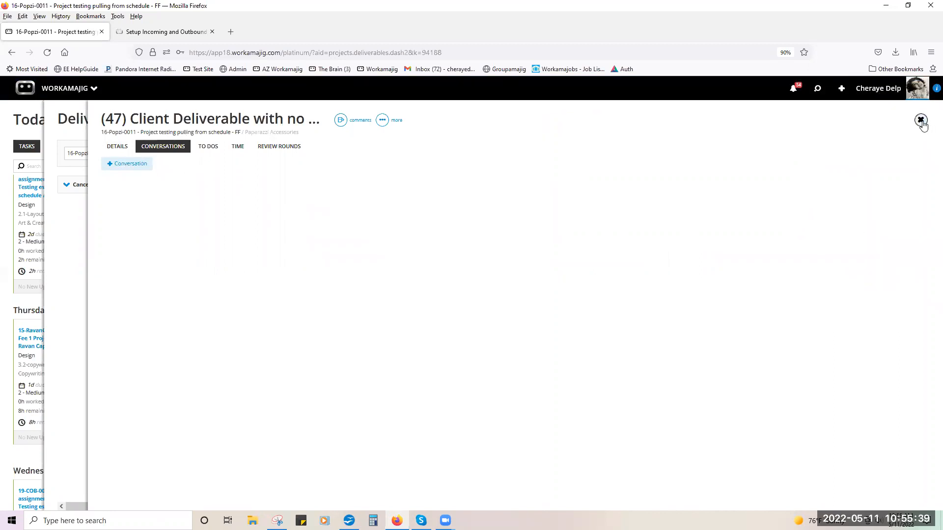
left_click(921, 120)
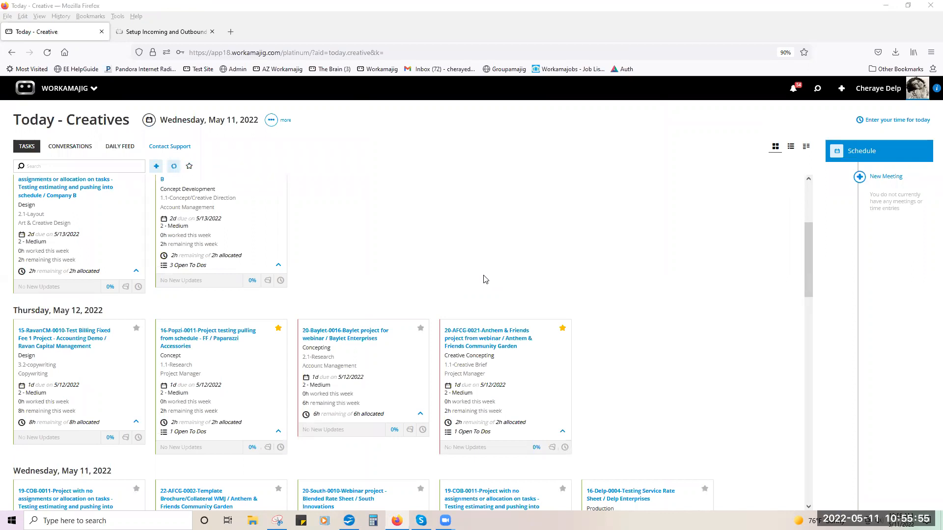
- Switch to the Workamajig help guide, search it for "To do", and open the "To Dos" article
left_click(176, 33)
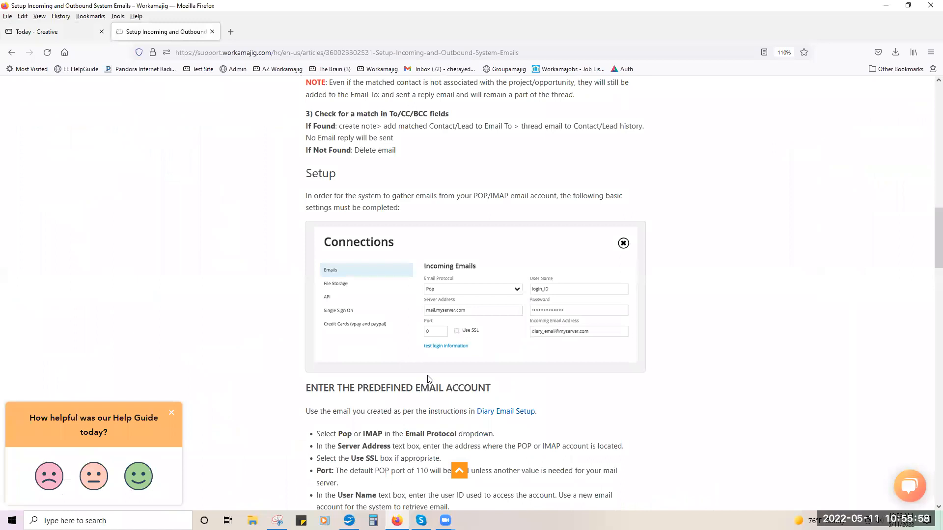
left_click(459, 471)
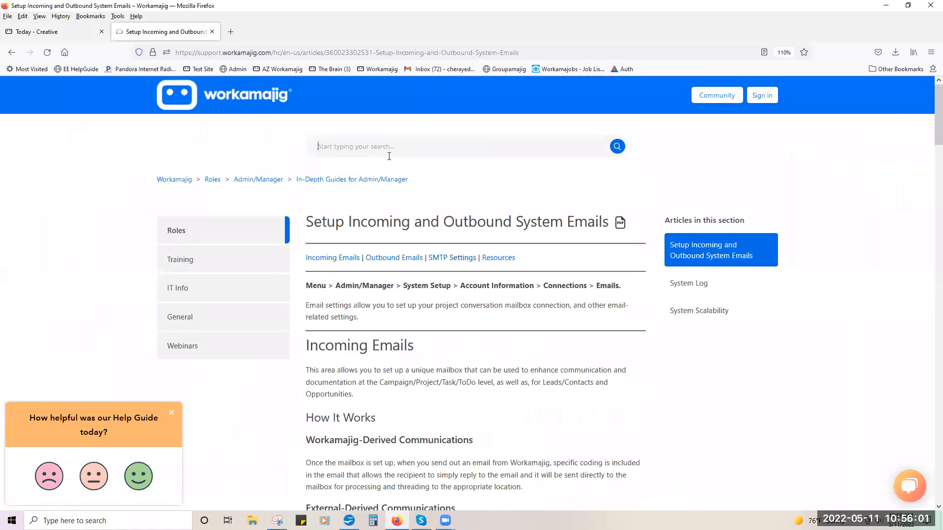
left_click(389, 157)
type("To do")
key("Return")
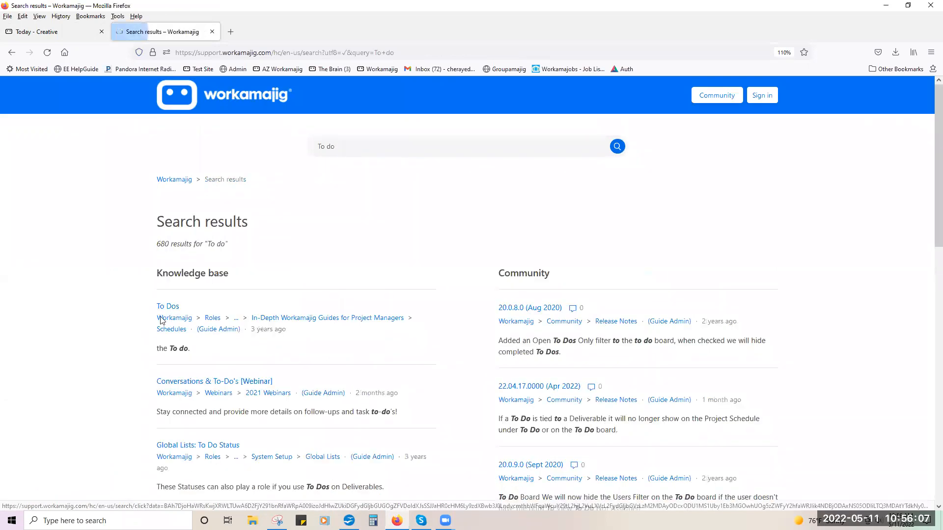
left_click(167, 310)
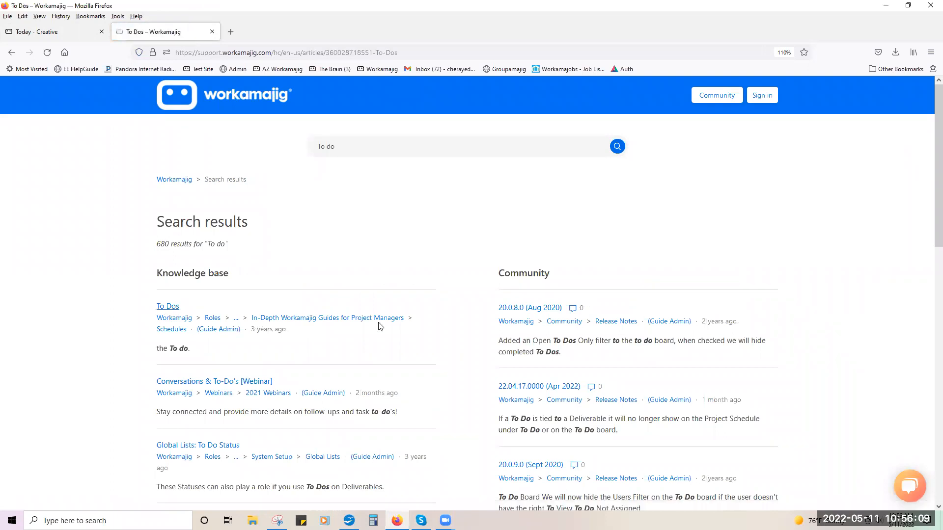
- Read the scenarios in the To Dos article, and open the Transaction Preferences in Workamajig's system setup
scroll(515, 346, "down", 2)
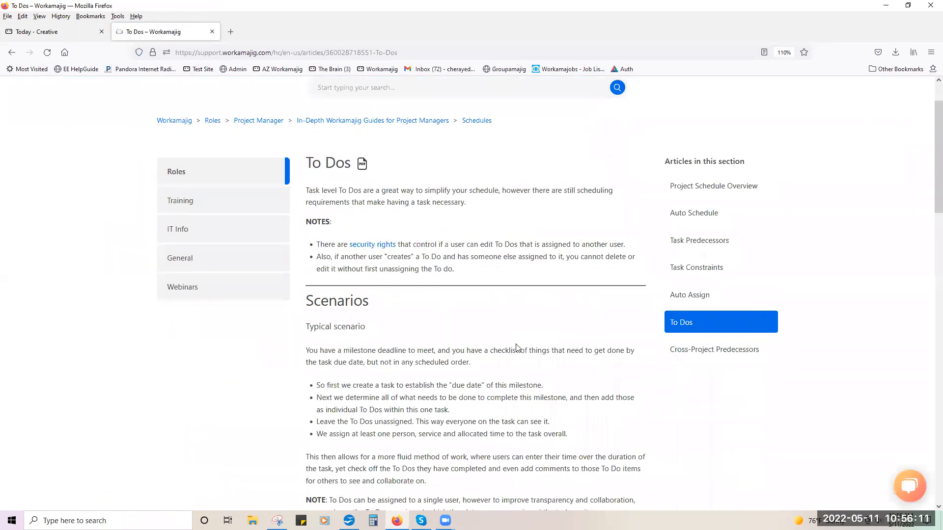
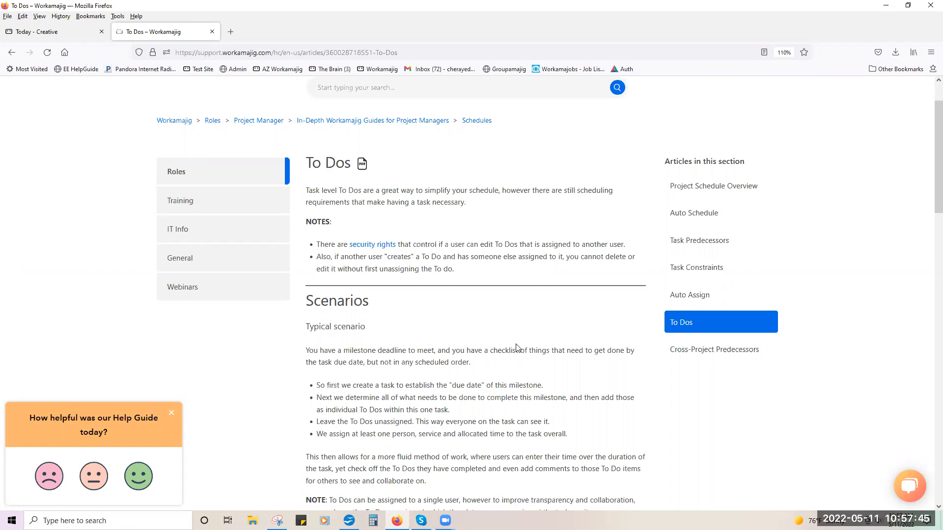
left_click(30, 34)
left_click(93, 88)
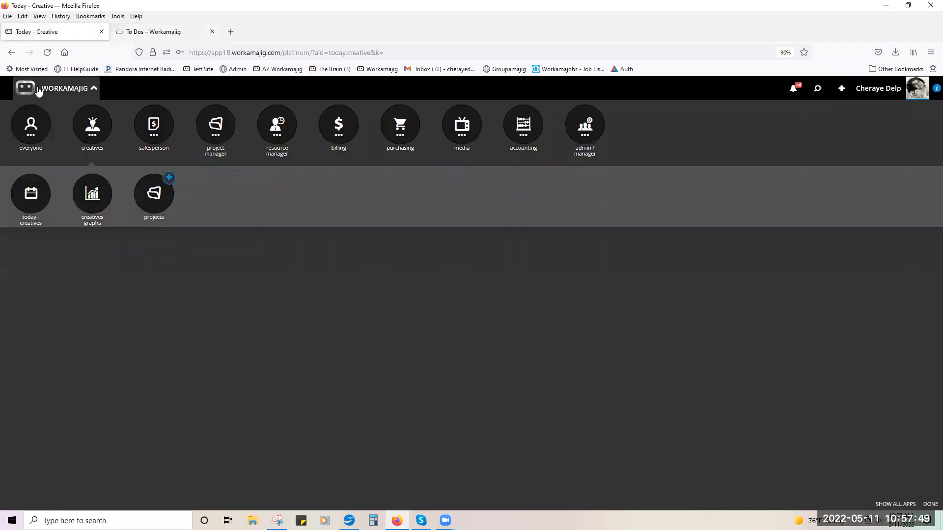
left_click(593, 140)
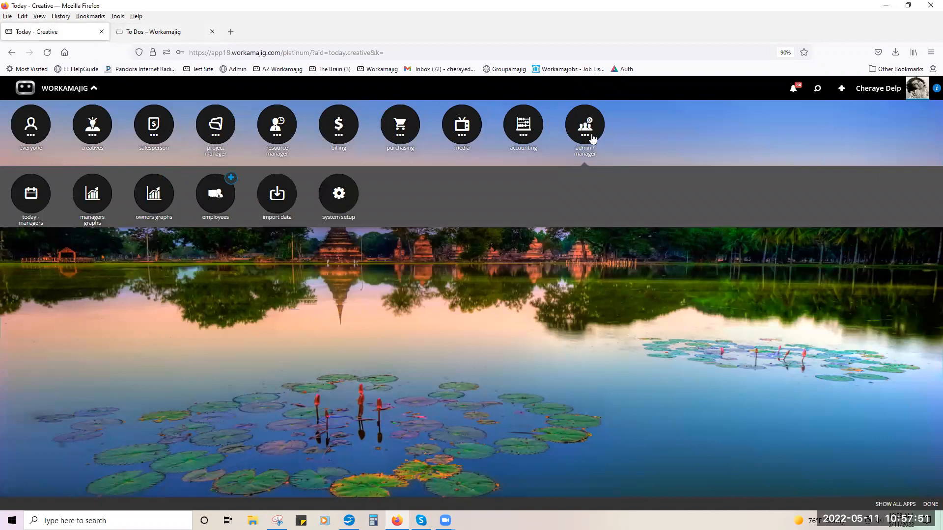
left_click(338, 206)
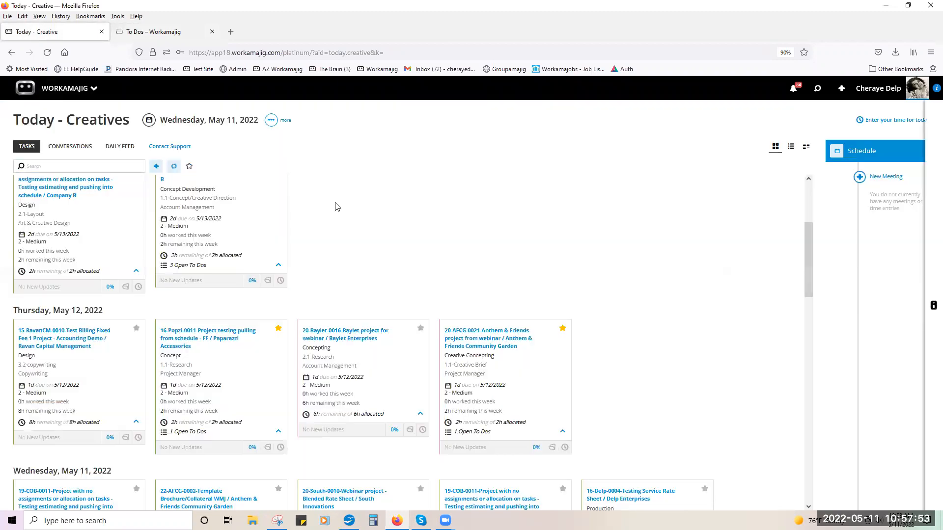
left_click(273, 325)
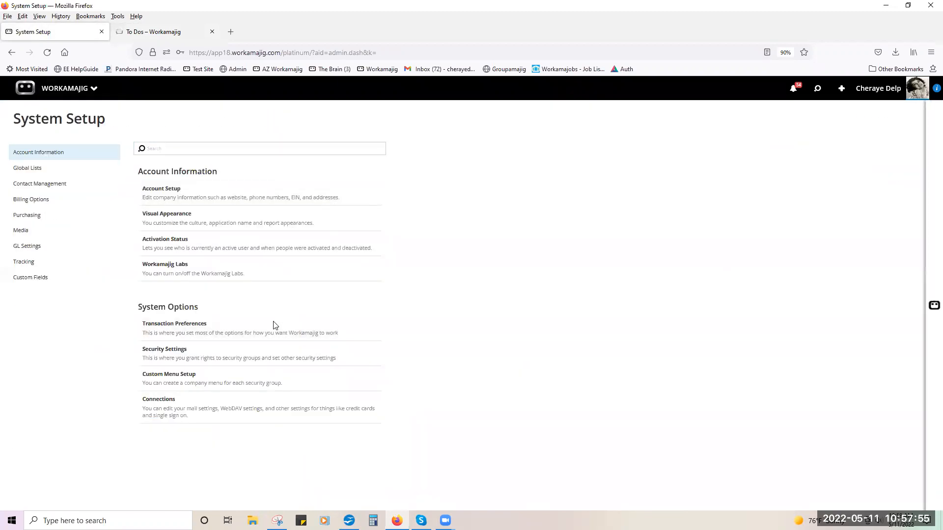
- Review the To Do options in the Projects and Deliverables transaction preferences
left_click(570, 184)
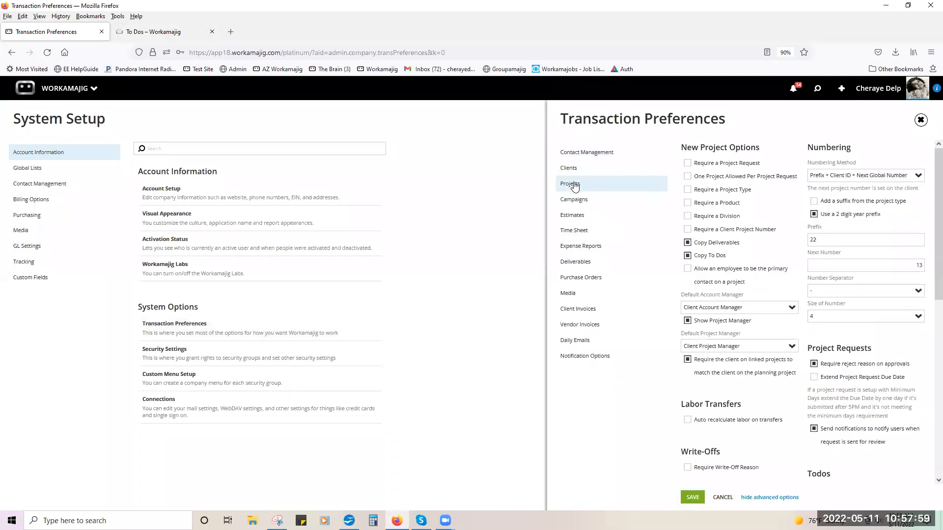
scroll(766, 395, "down", 3)
scroll(766, 394, "down", 1)
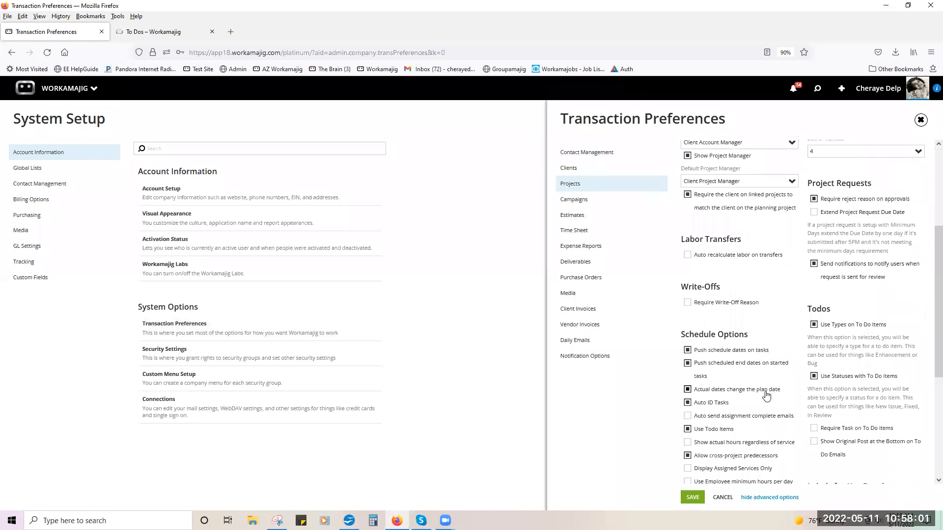
scroll(742, 407, "down", 2)
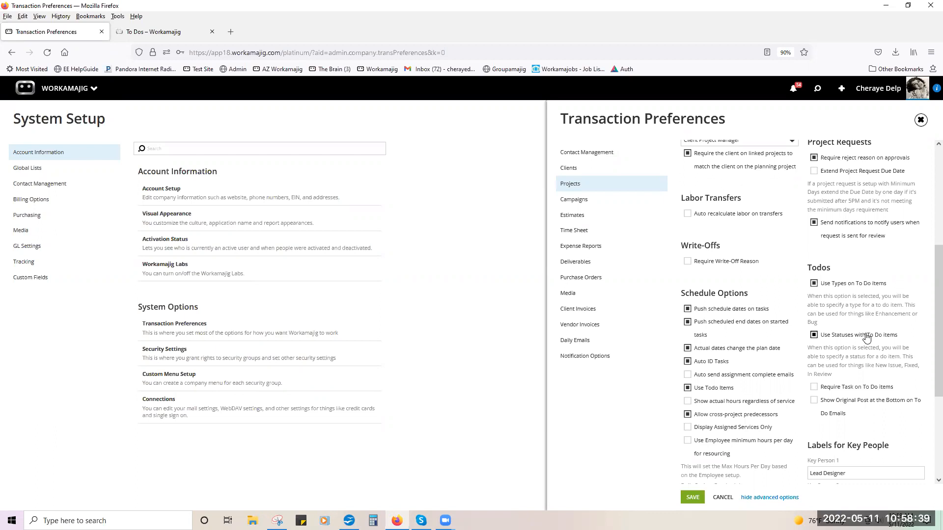
left_click(575, 261)
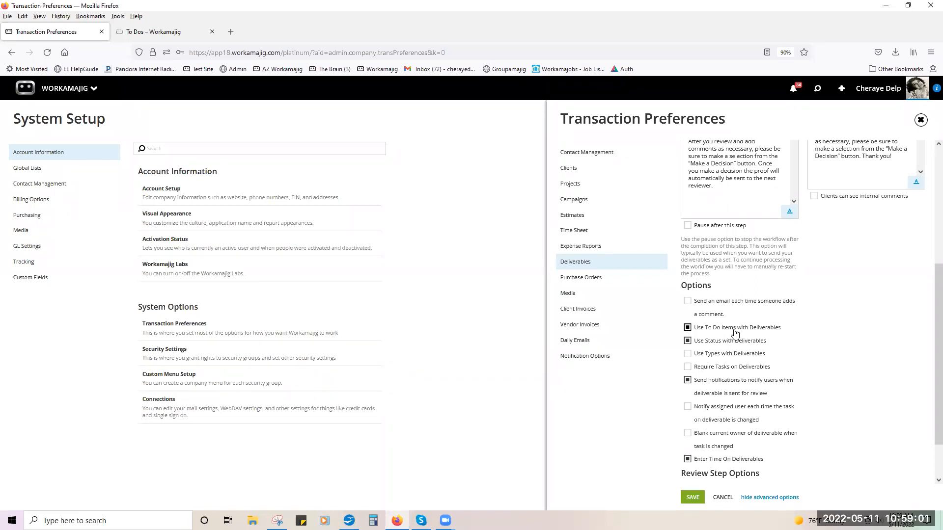
- Open the To Do Status setup from the global lists and review its statuses
left_click(35, 169)
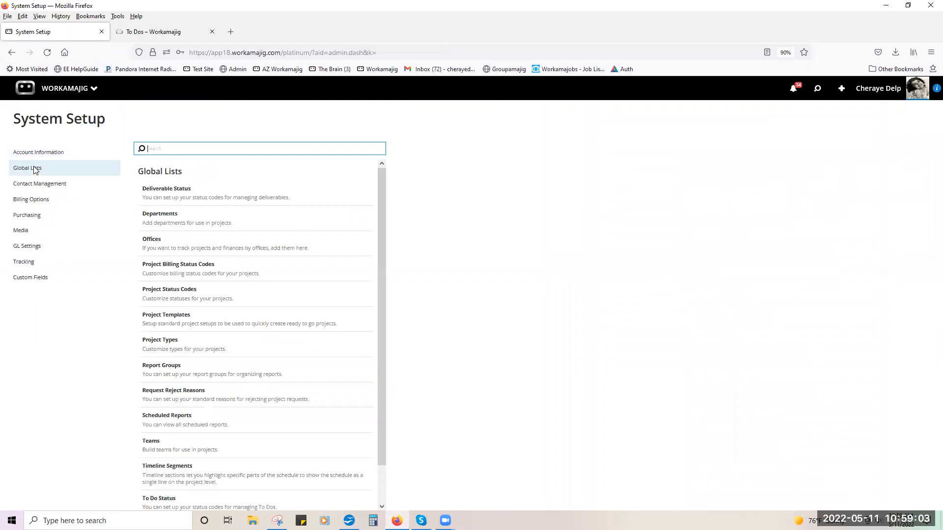
scroll(233, 285, "down", 1)
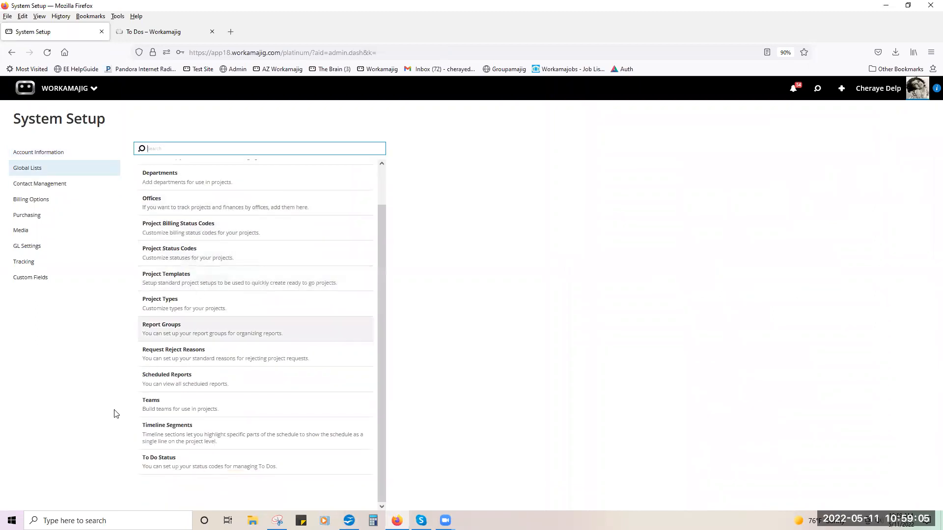
left_click(170, 467)
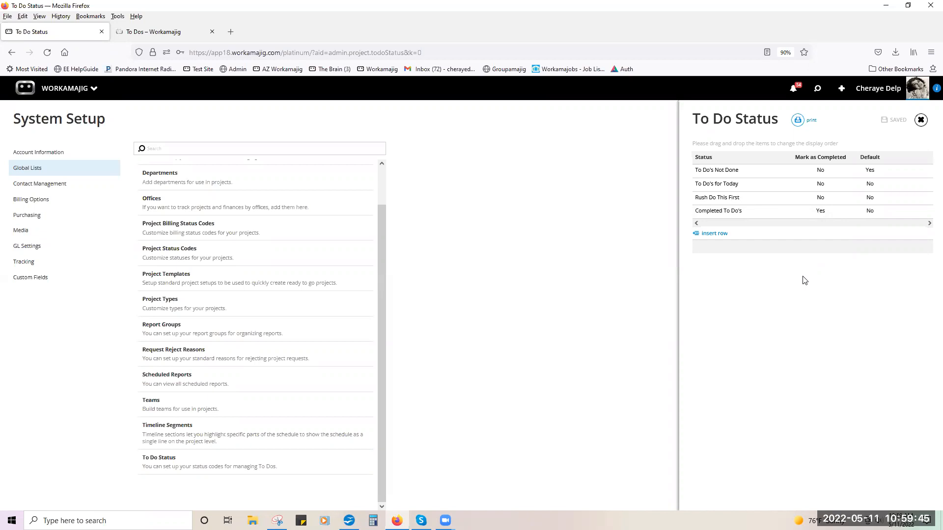
- View the Conversation Types defined under contact management, and close the list
left_click(73, 186)
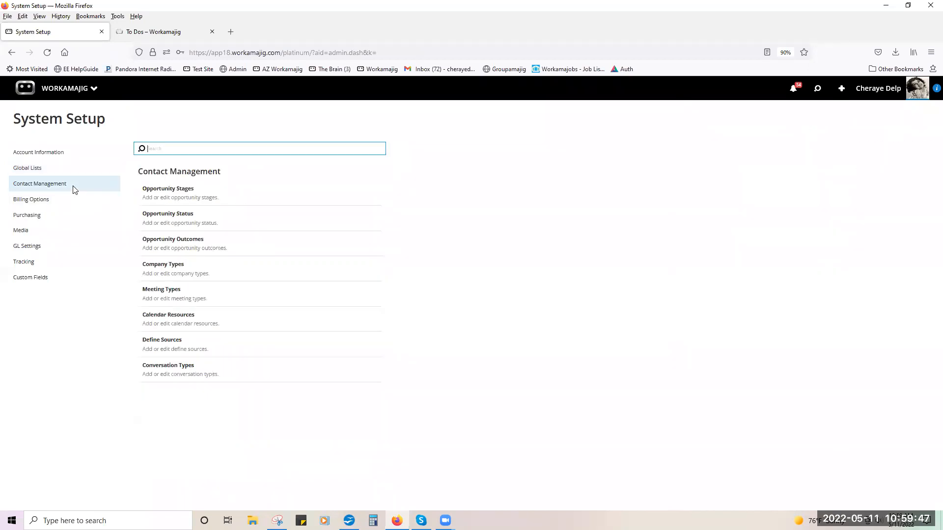
left_click(187, 381)
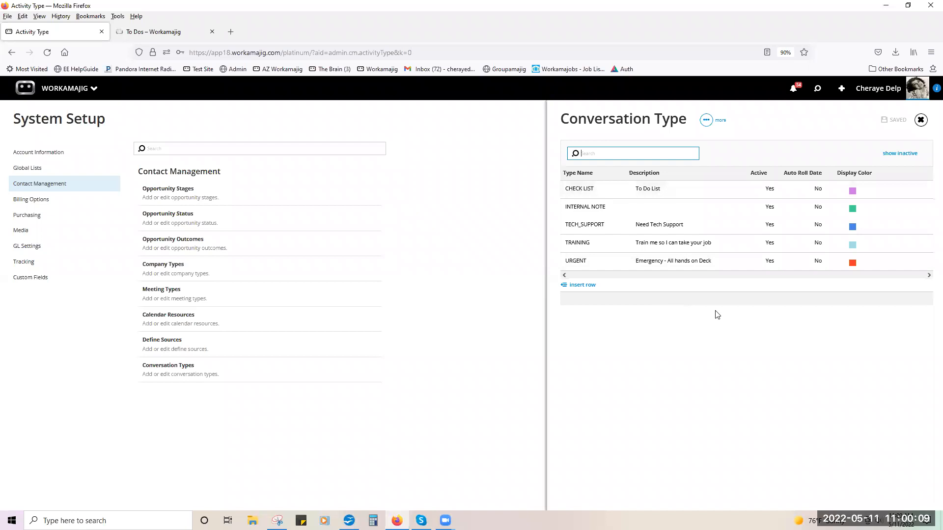
left_click(921, 119)
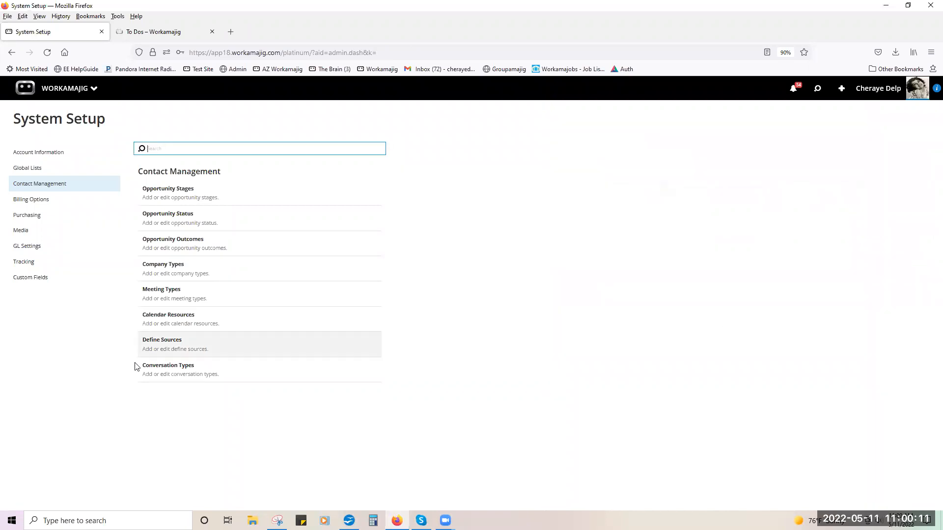
- Open the account's Security Settings and search the Account Managers group's rights for "to do"
left_click(67, 153)
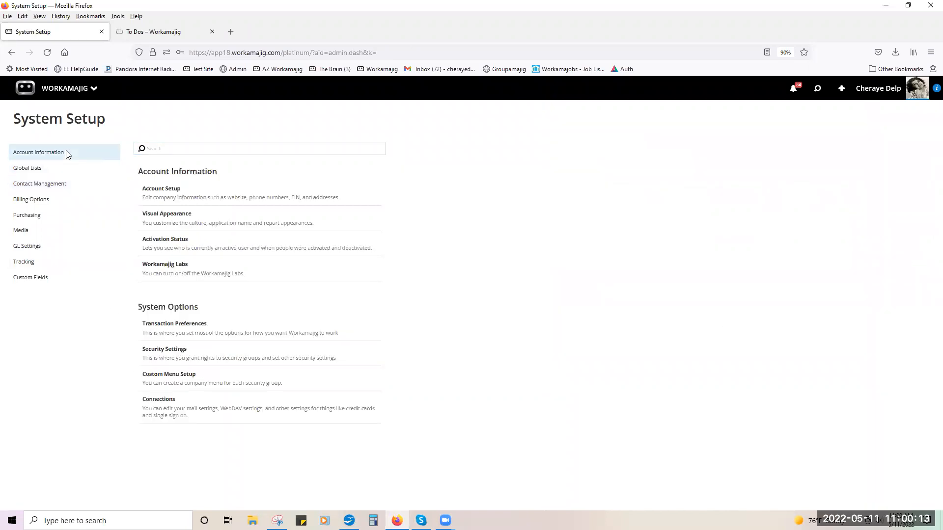
left_click(198, 354)
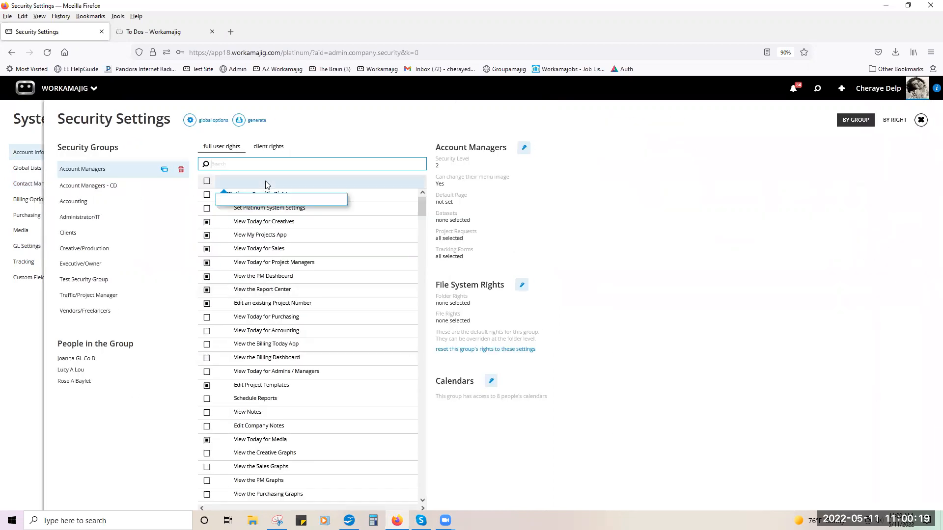
type("to do")
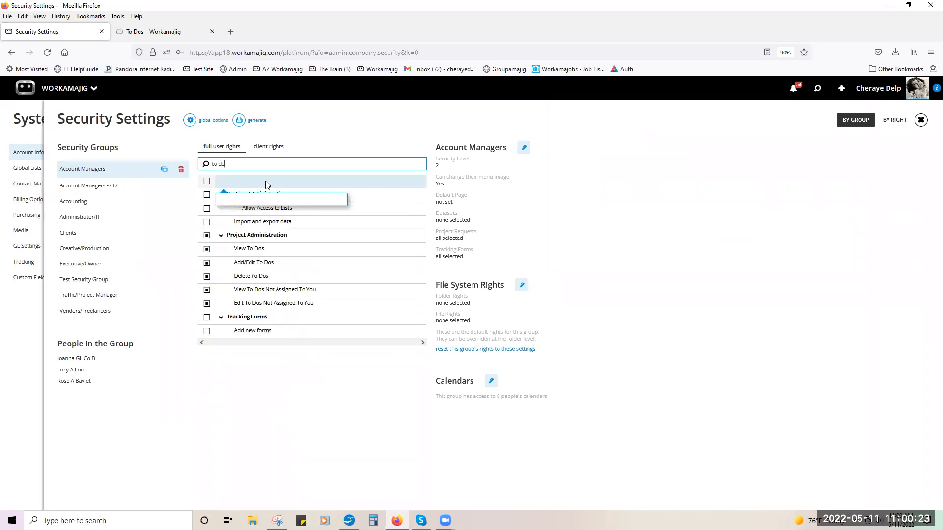
- Search the Creative/Production security group's rights for "to do"
left_click(67, 251)
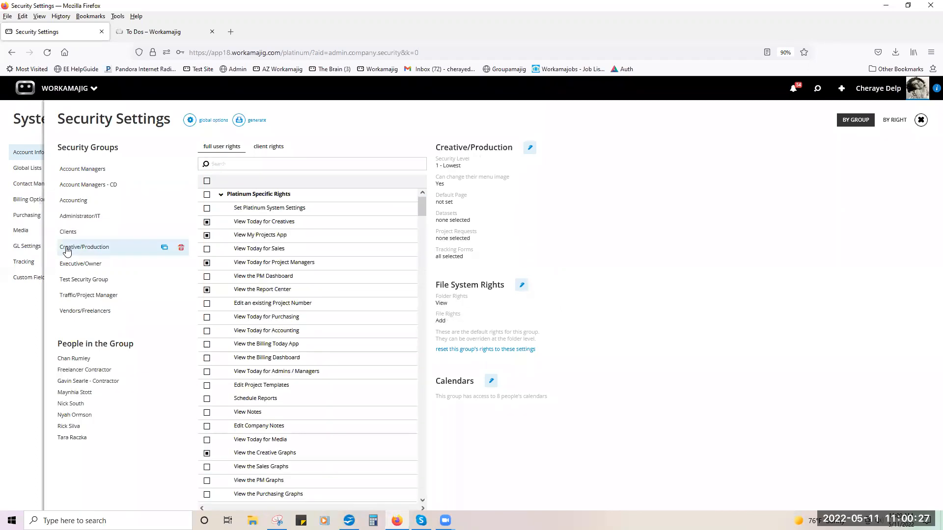
left_click(289, 162)
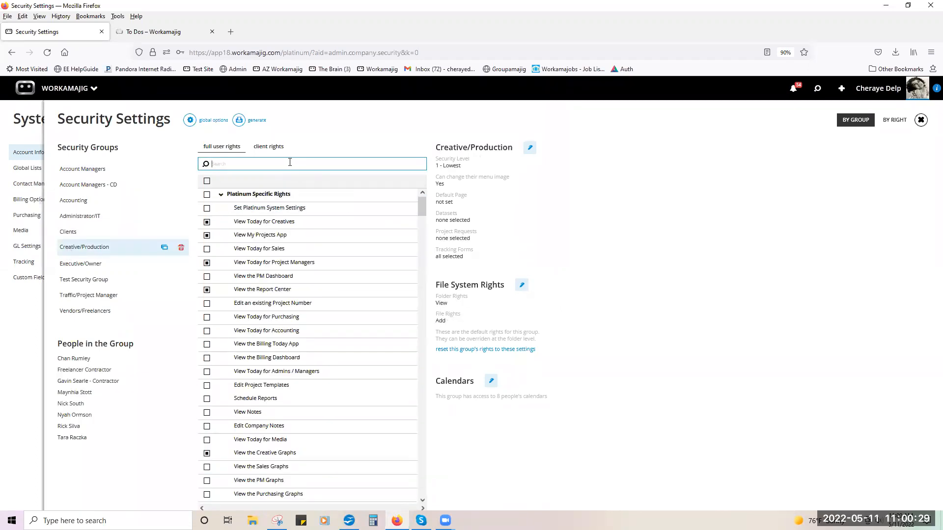
type("to do")
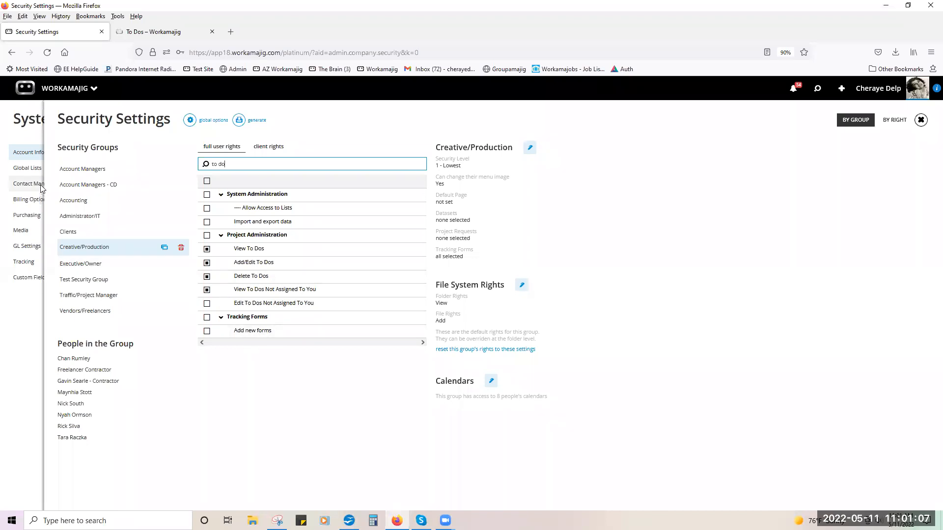
- Open the To Do board from the project manager apps
left_click(39, 98)
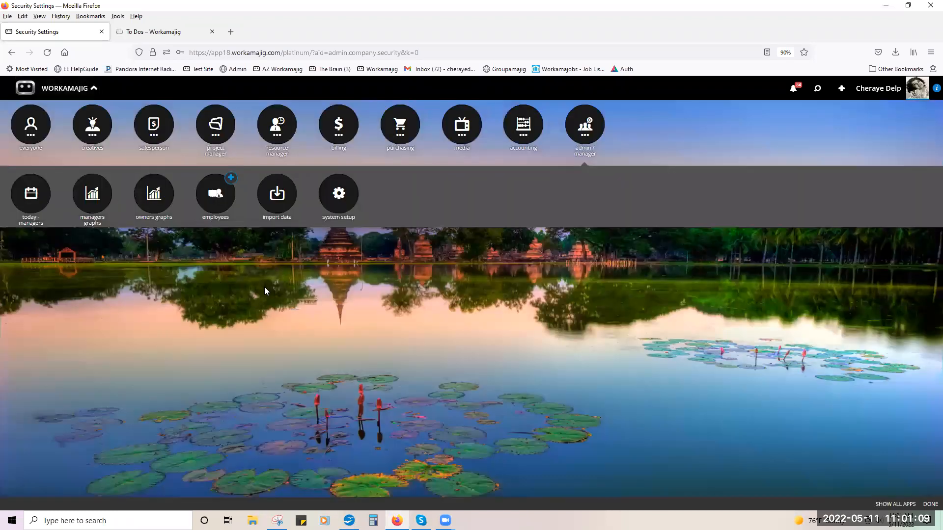
left_click(218, 126)
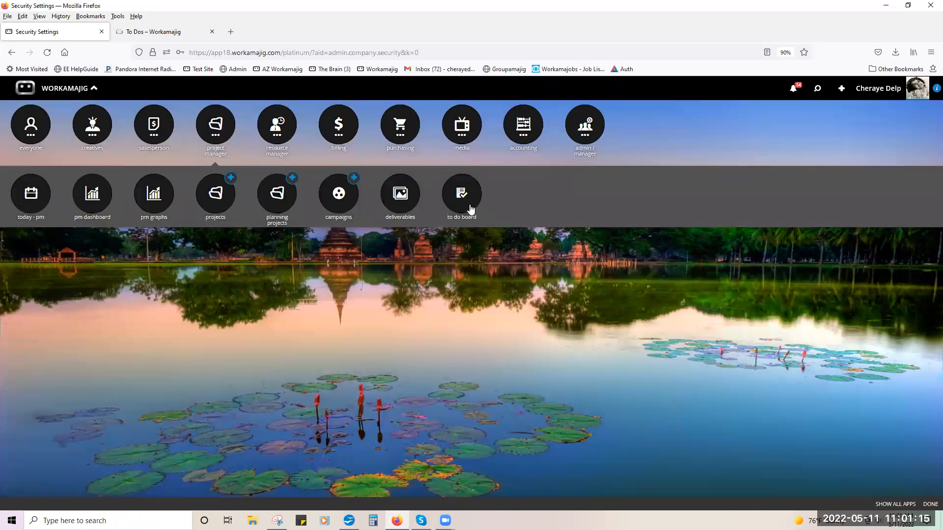
left_click(462, 194)
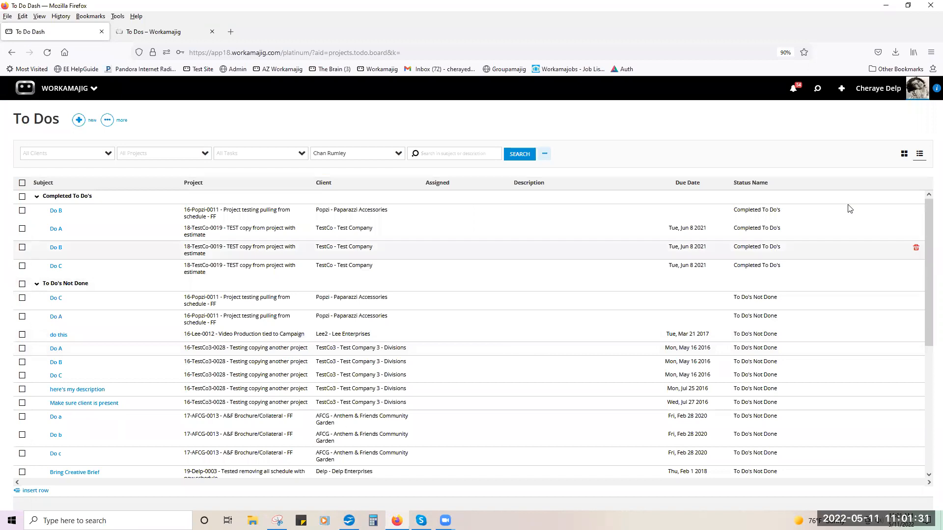
- View the To Dos as cards, return to the list view, and collapse the Completed To Do's group
left_click(903, 154)
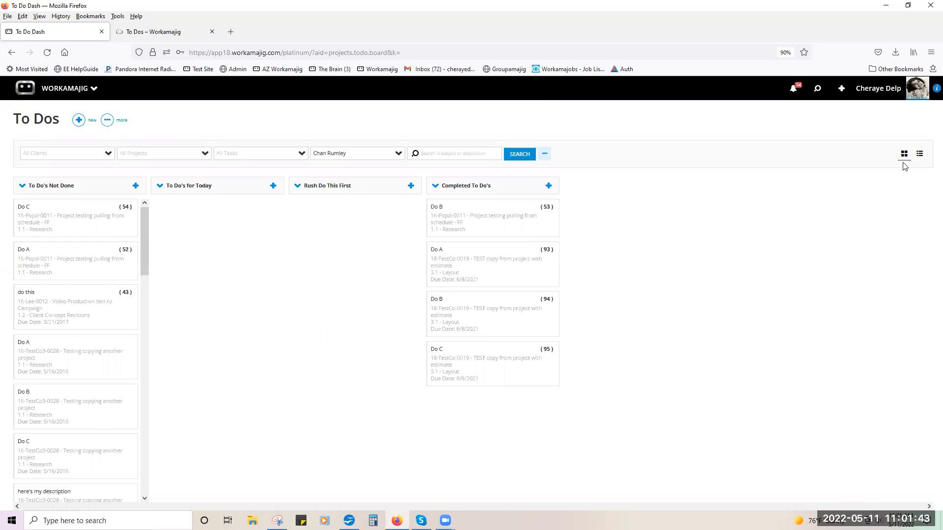
left_click(917, 157)
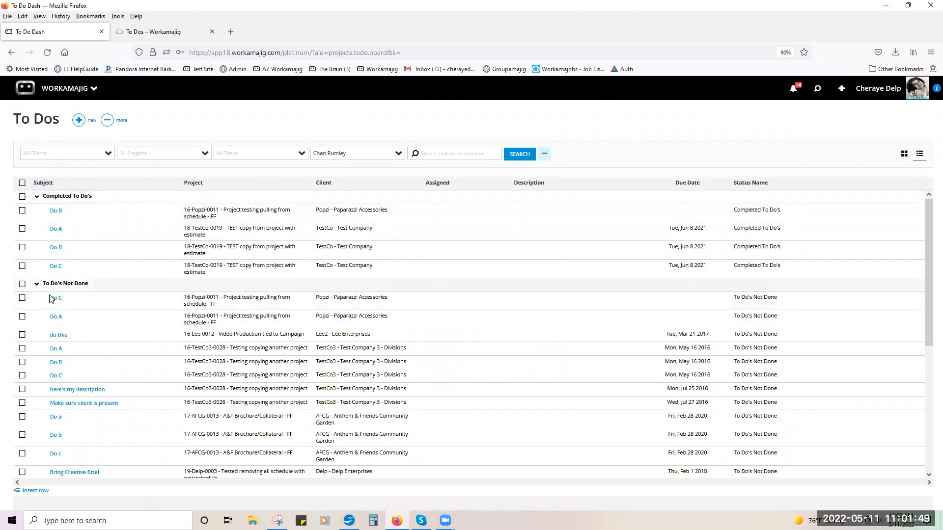
left_click(37, 196)
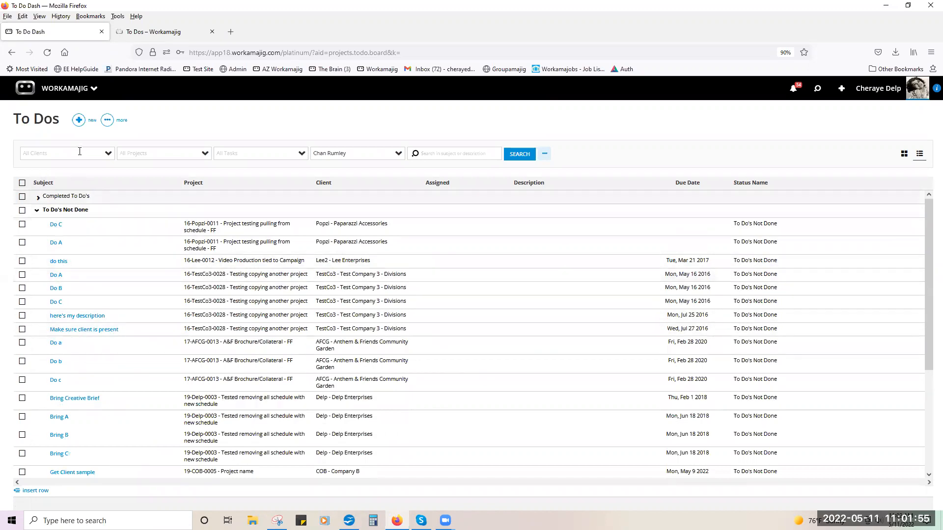
- Filter the To Dos to the client AFCG-Anthem & Friends Community Garden
left_click(105, 153)
left_click(55, 171)
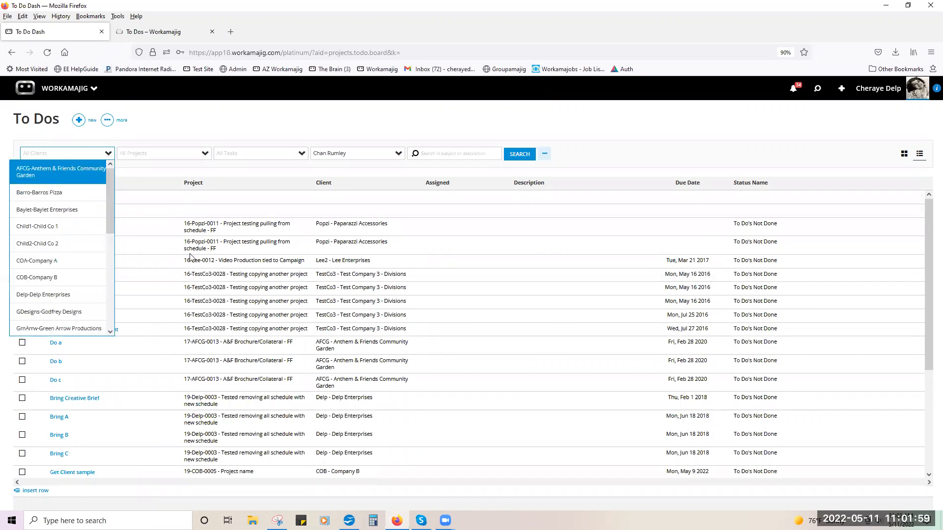
left_click(299, 155)
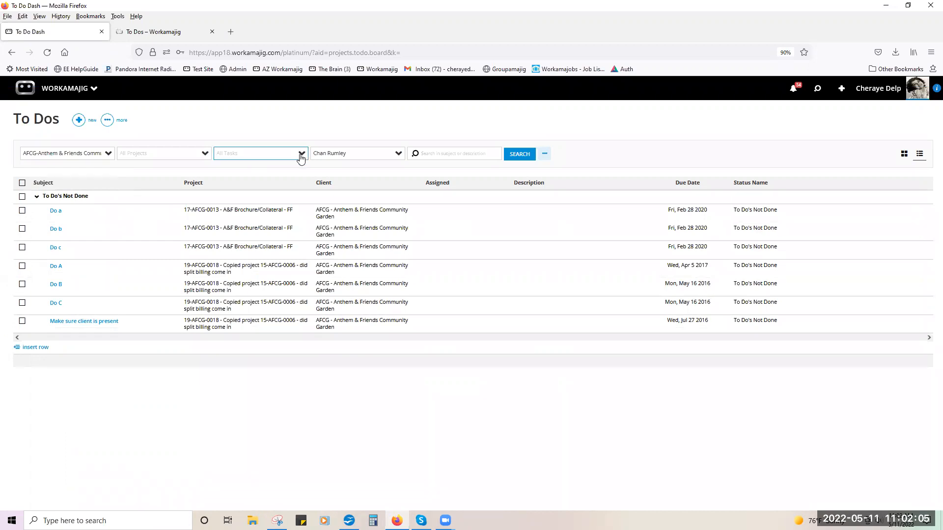
- Change the assigned-person filter to another employee, and view the additional search options without changing them
left_click(358, 154)
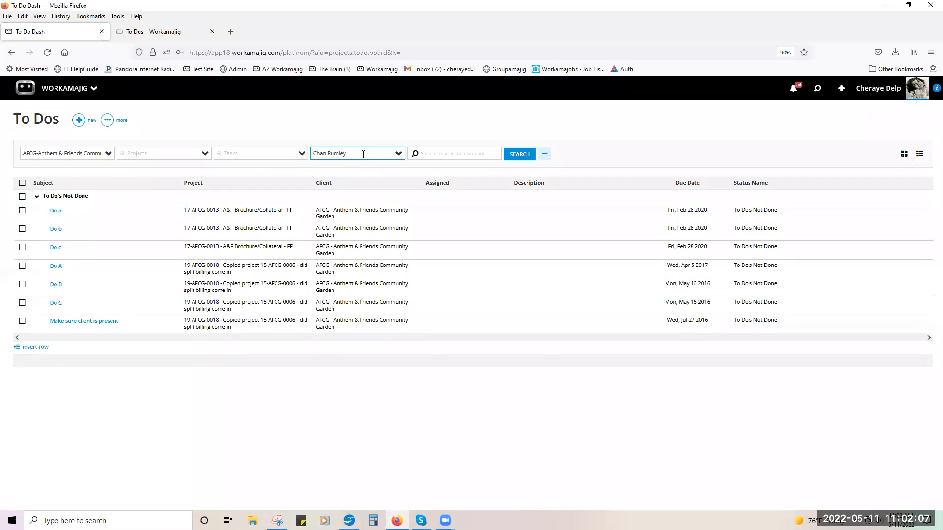
key("BackSpace")
type("chr")
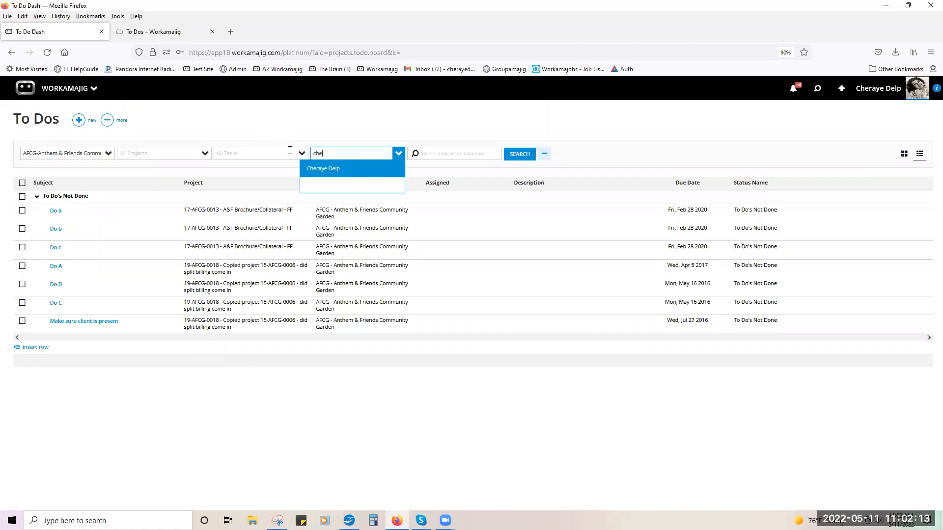
left_click(314, 170)
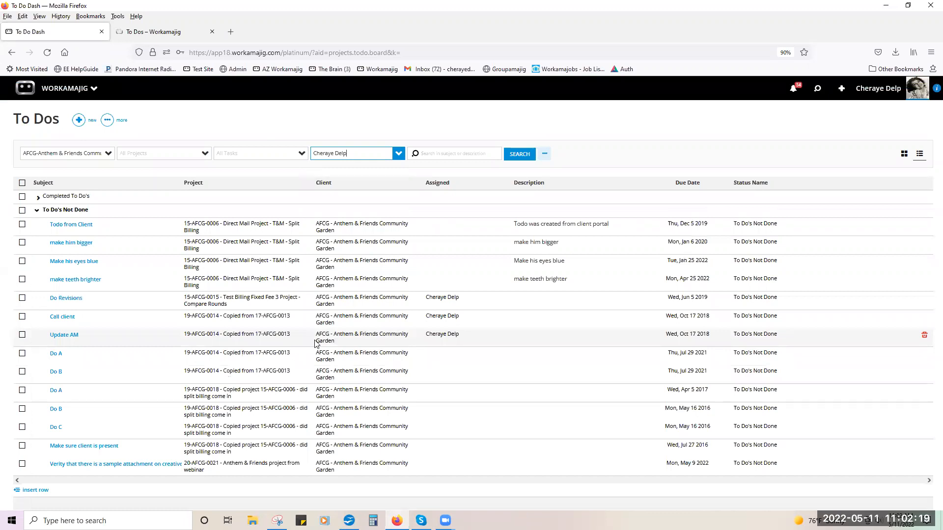
left_click(544, 157)
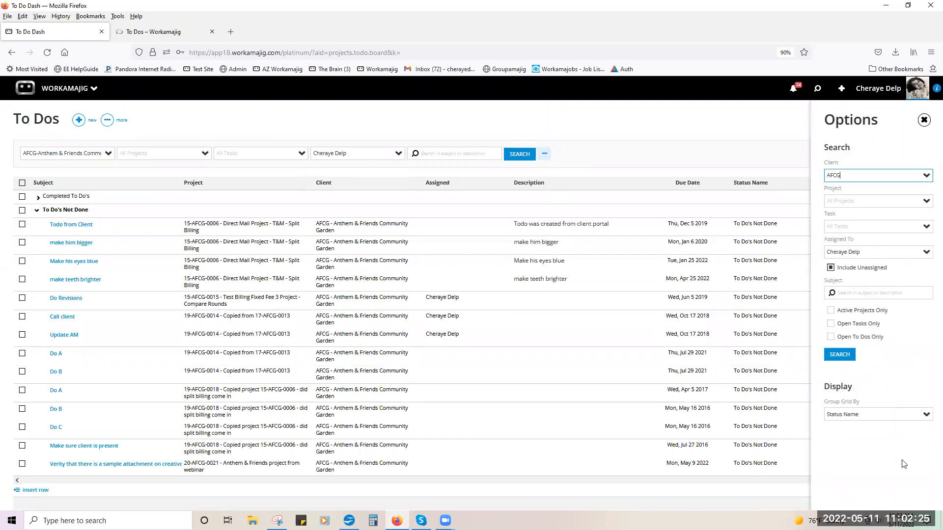
left_click(924, 121)
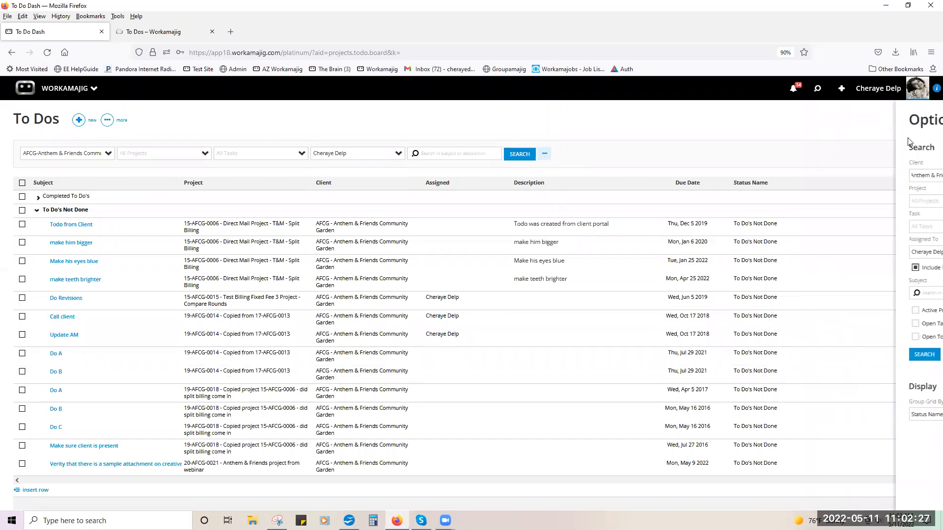
- Show the To Dos as cards, move "Make his eyes blue" to To Do's for Today and "Todo from Client" to Rush Do This First
left_click(904, 154)
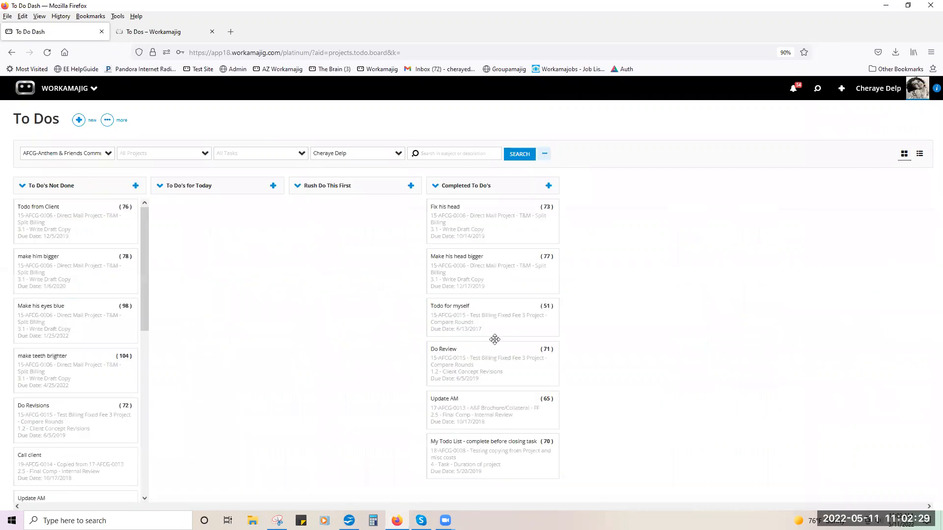
left_click_drag(95, 224, 211, 228)
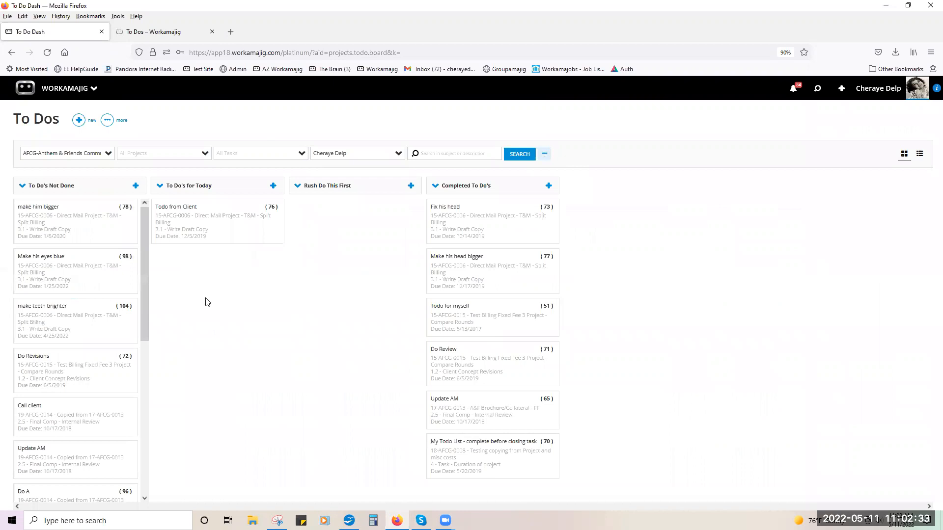
left_click_drag(75, 257, 220, 265)
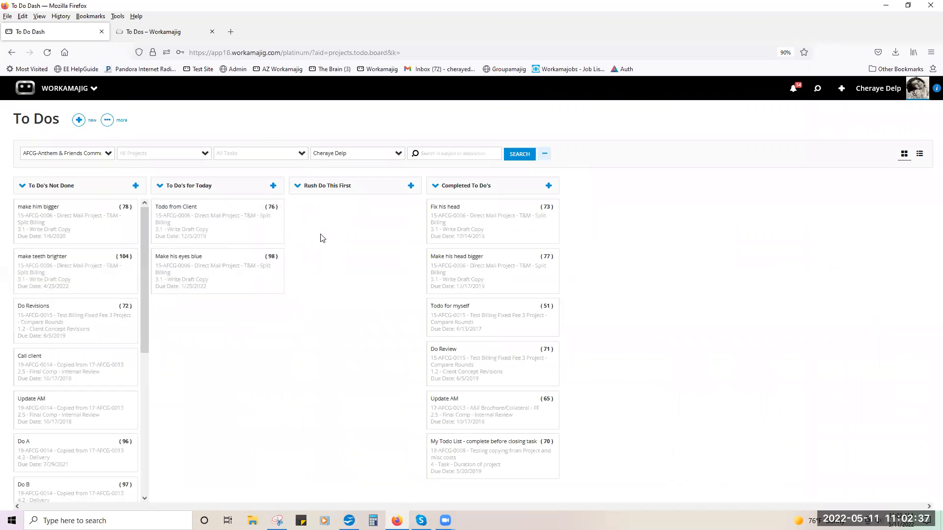
left_click_drag(225, 227, 324, 242)
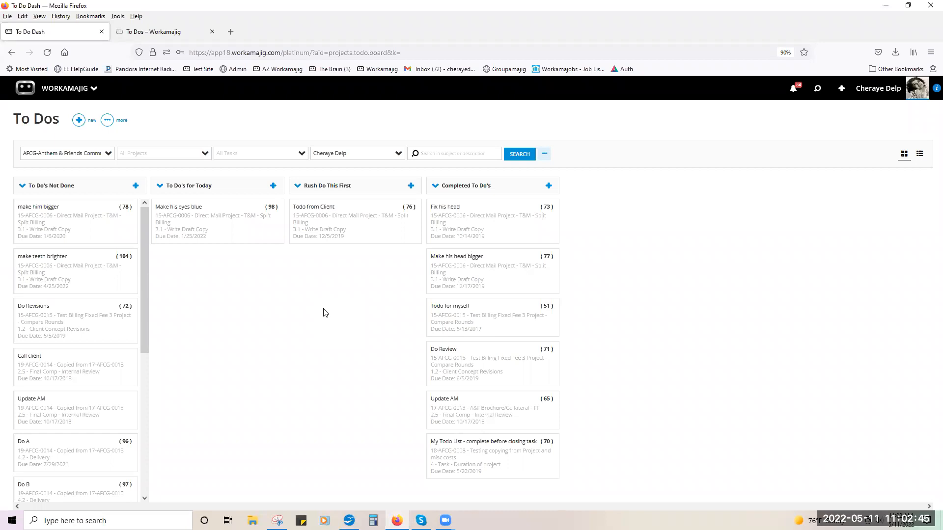
- View the new To Do form and the board's column sets, closing both without making changes
left_click(80, 121)
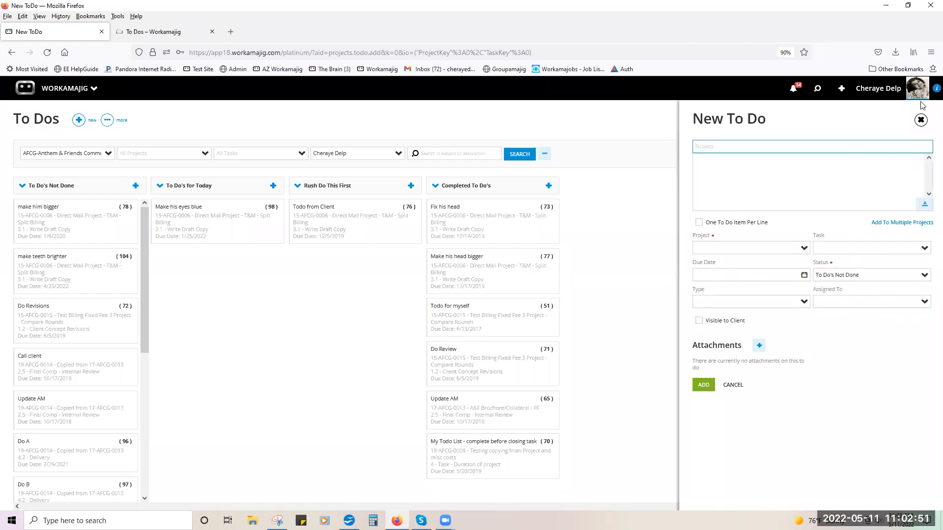
left_click(922, 120)
left_click(107, 120)
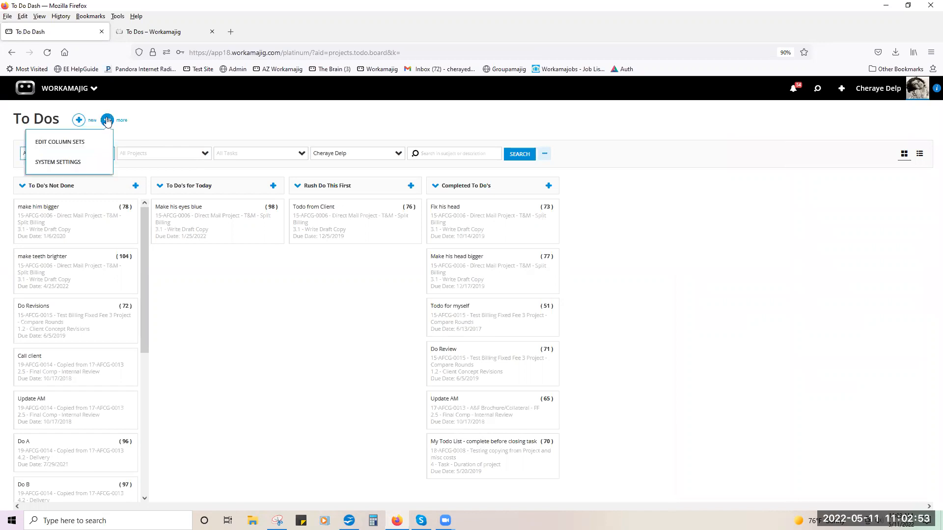
left_click(96, 142)
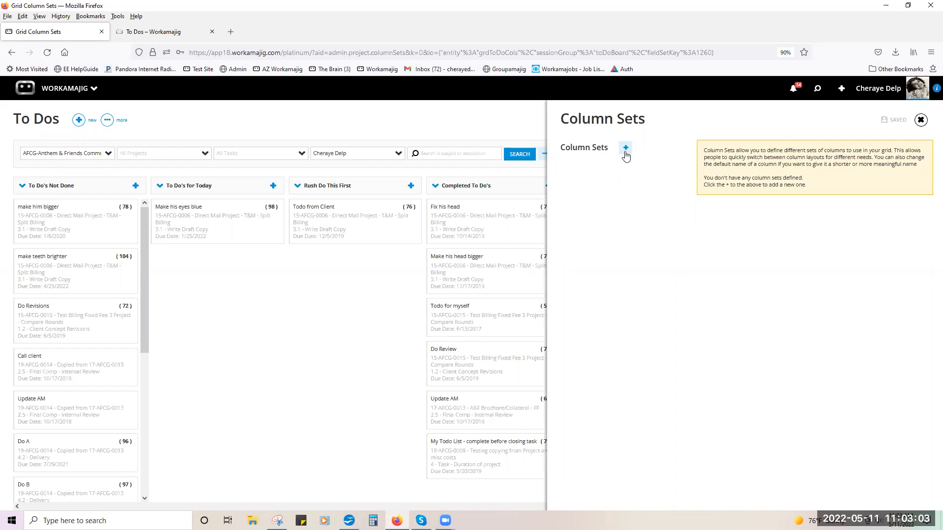
left_click(917, 124)
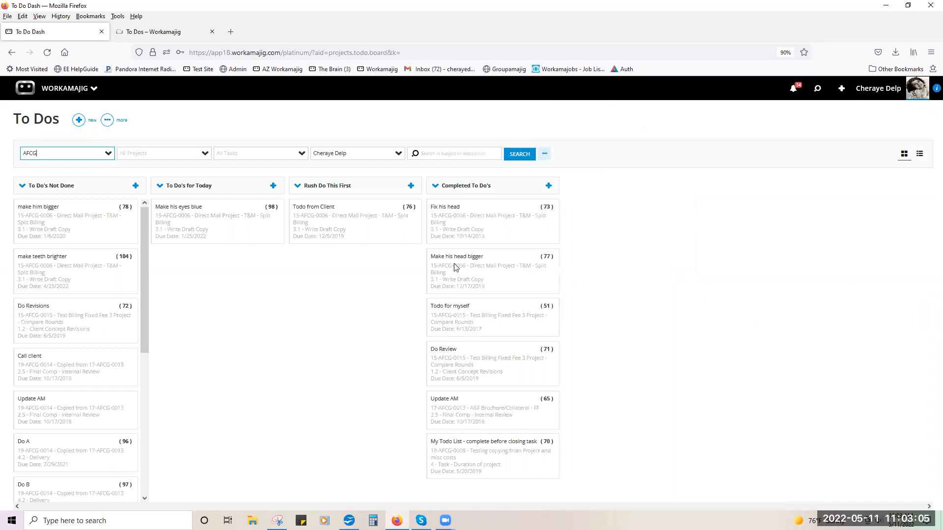
- Add the Task field to the Company Defaults grid columns in the board's system settings
left_click(110, 121)
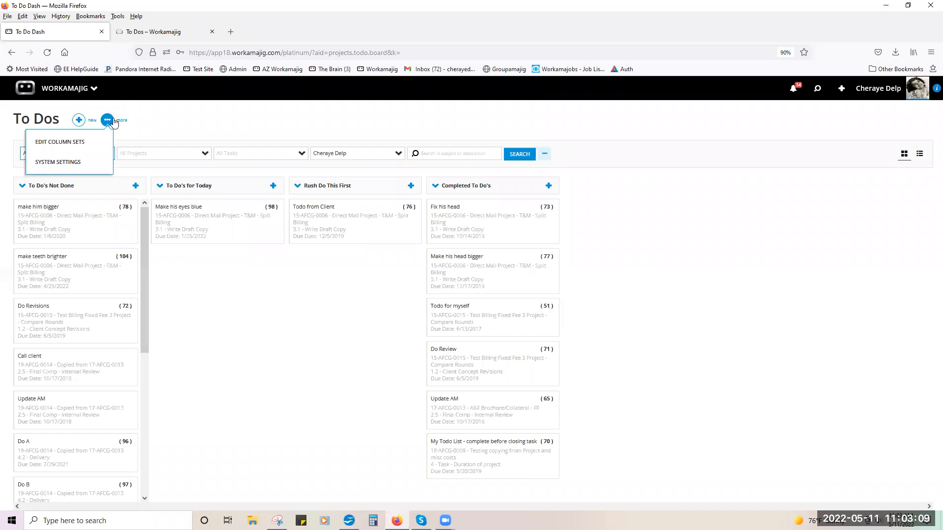
left_click(83, 166)
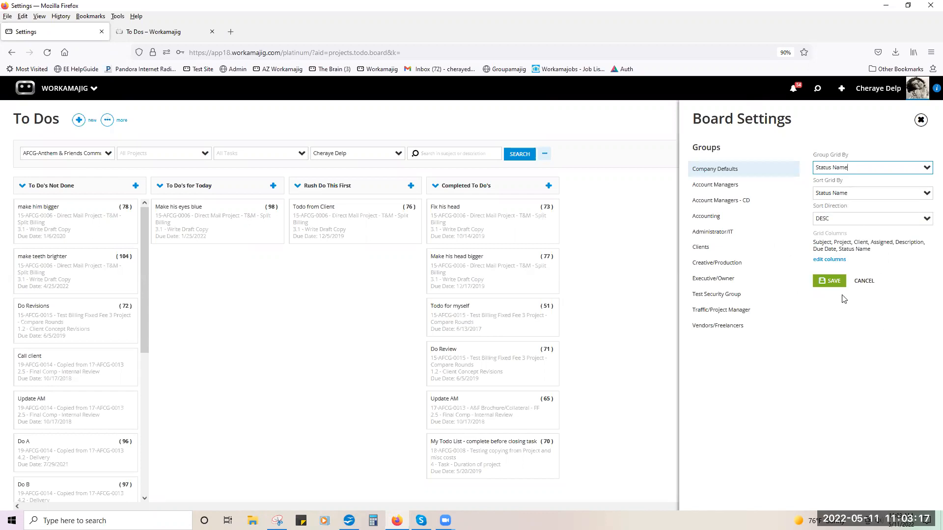
left_click(830, 260)
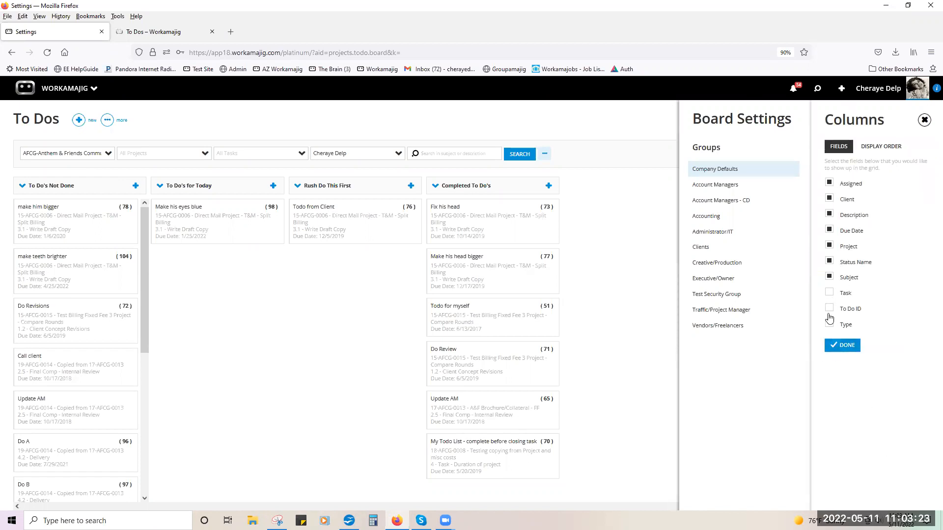
left_click(828, 295)
- Place the Task column directly after Assigned in the display order, and save the board settings
left_click(879, 148)
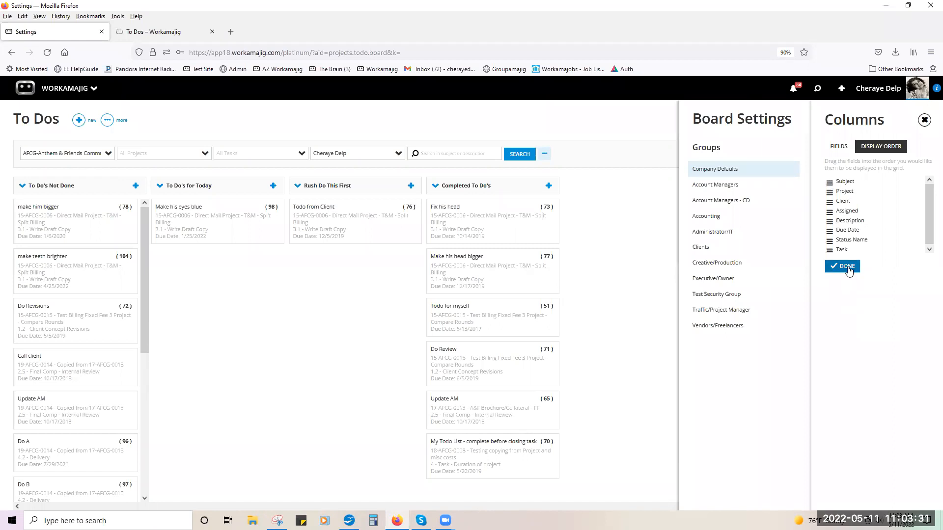
left_click_drag(842, 249, 845, 216)
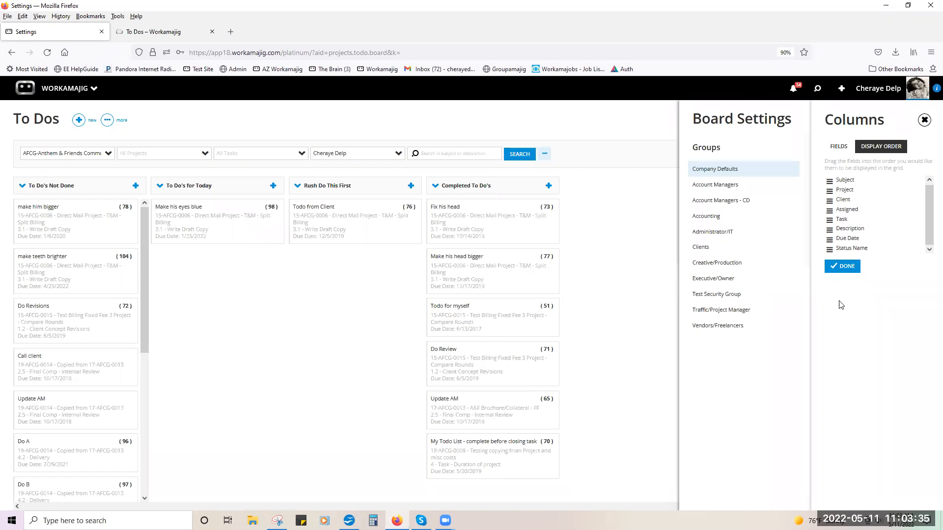
left_click(841, 268)
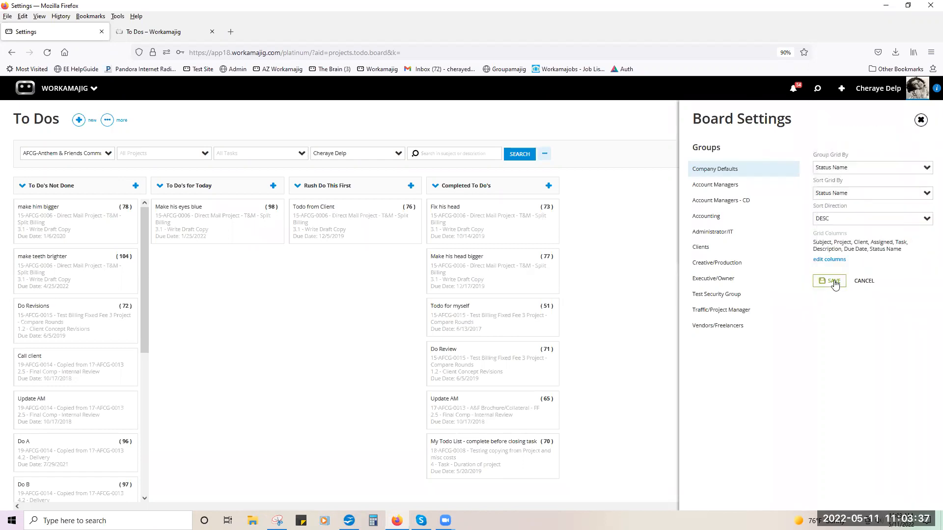
left_click(831, 282)
left_click(880, 158)
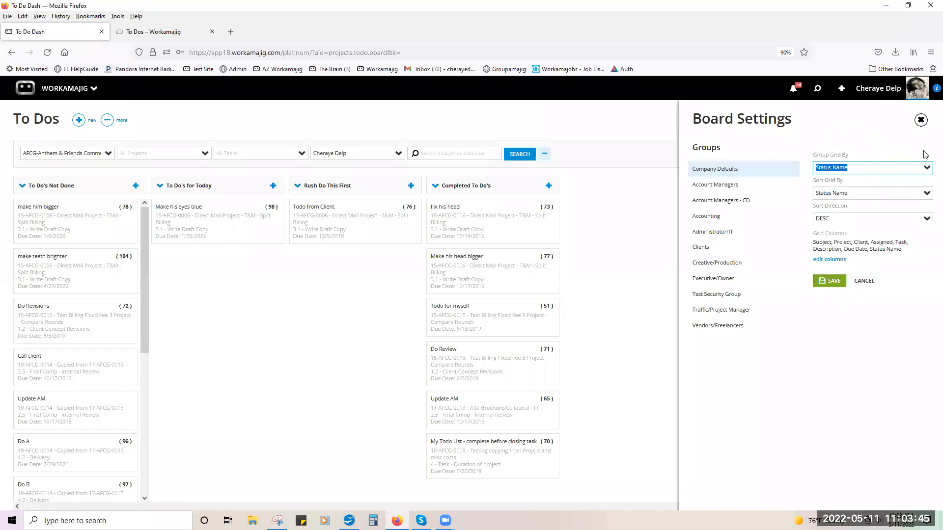
left_click(921, 120)
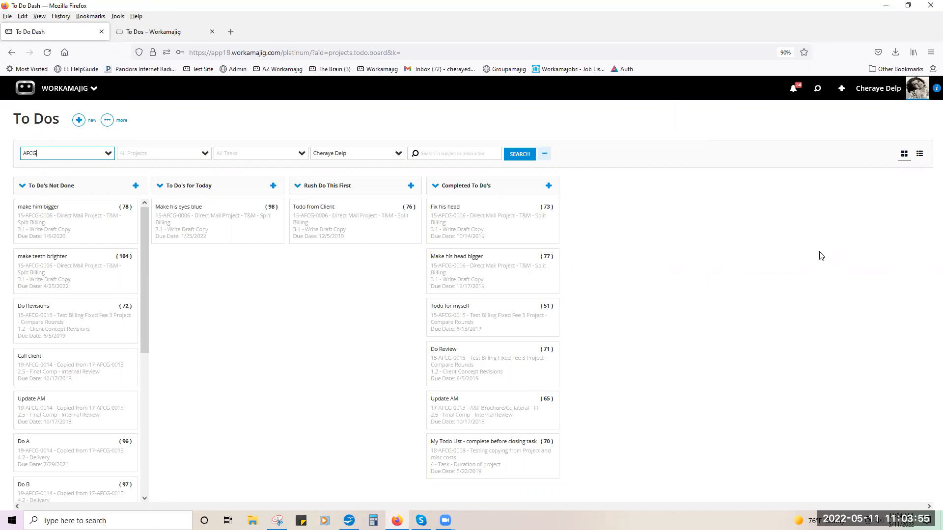
- Open the All To Do Items view from the Project Management views and run its search without criteria
left_click(818, 89)
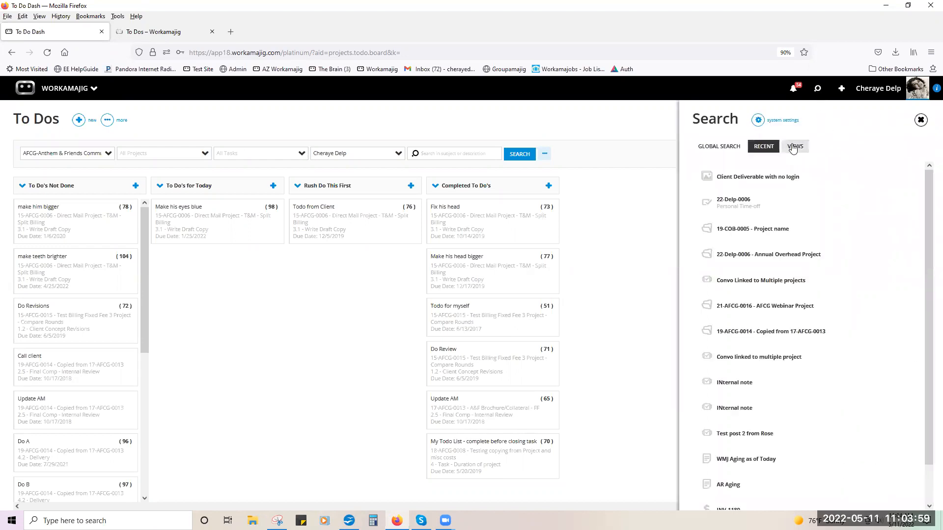
left_click(794, 146)
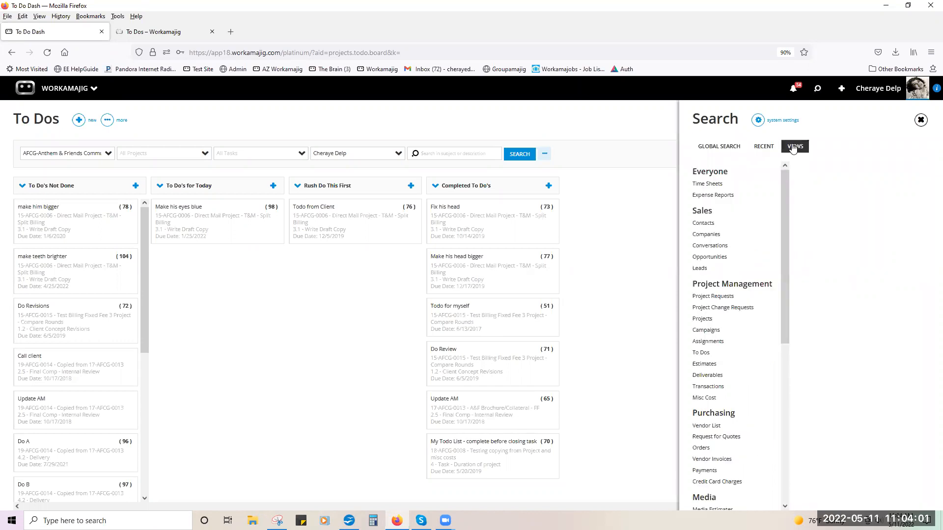
left_click(706, 353)
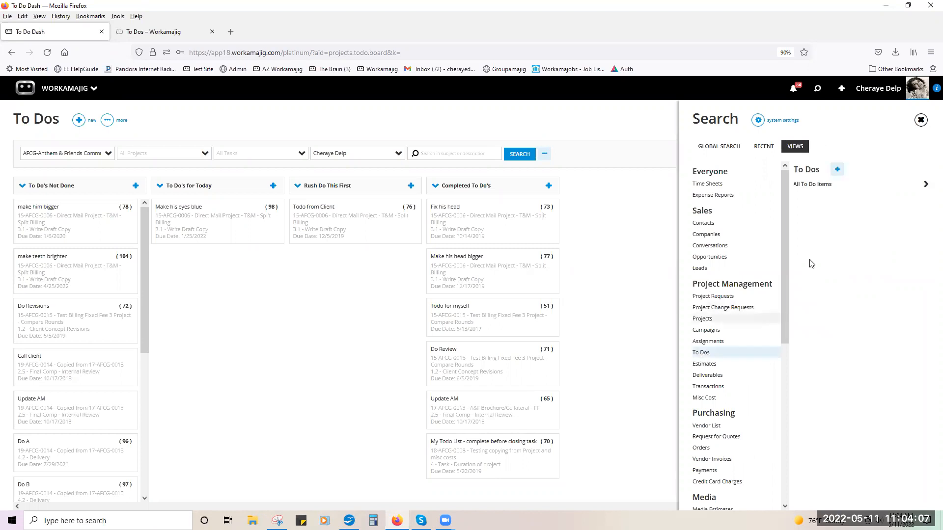
left_click(811, 188)
left_click(839, 301)
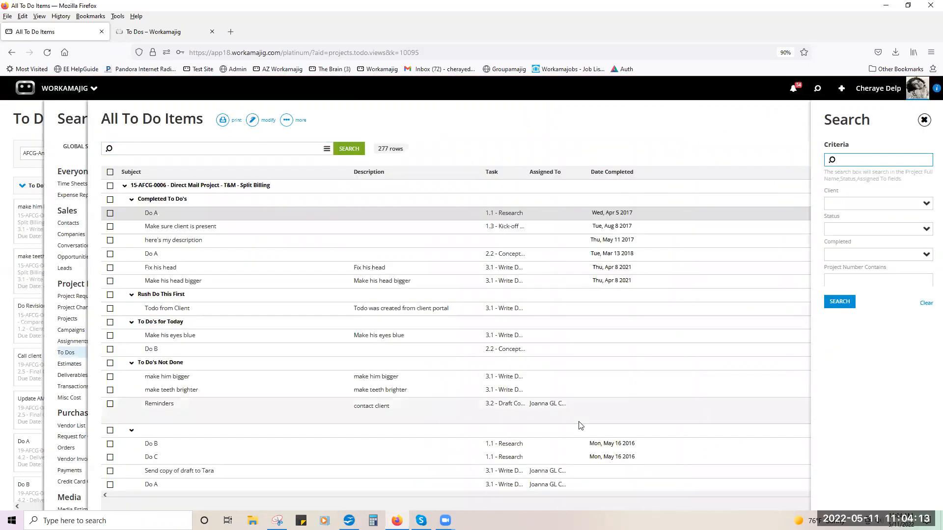
left_click(924, 120)
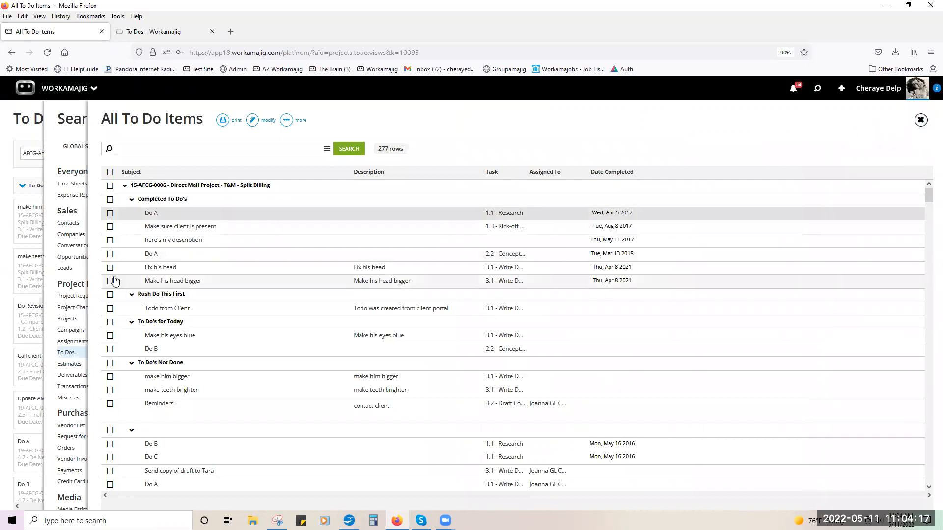
- Select the first three completed To Dos, view the fields for updating them together, then clear the selection and return to the board
left_click(110, 215)
left_click(110, 227)
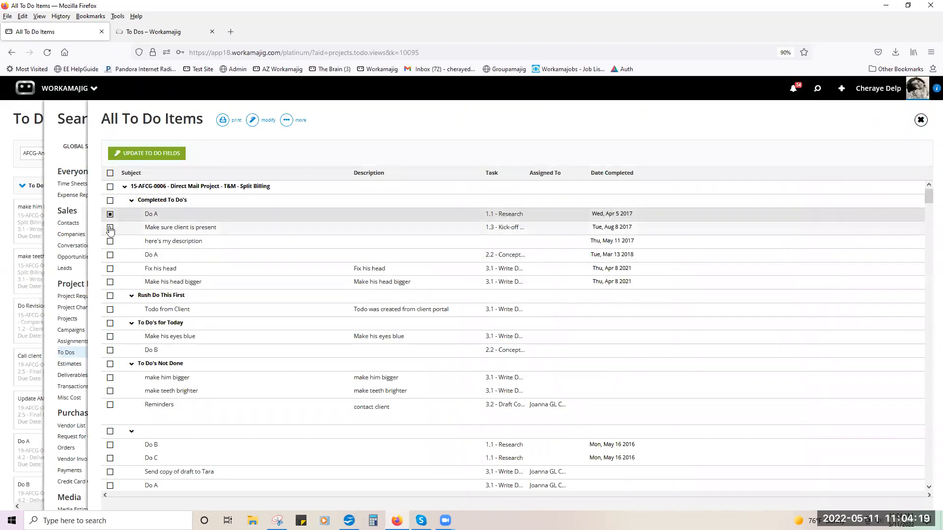
left_click(110, 241)
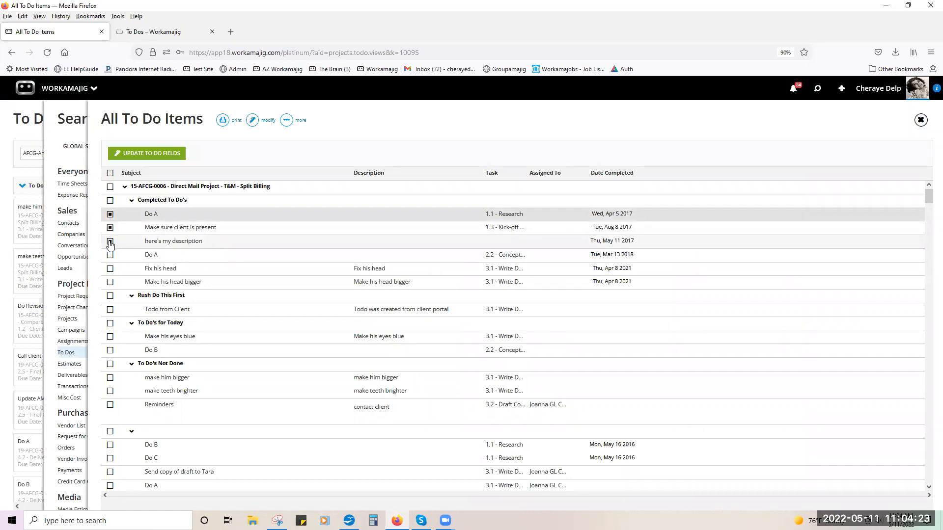
left_click(139, 154)
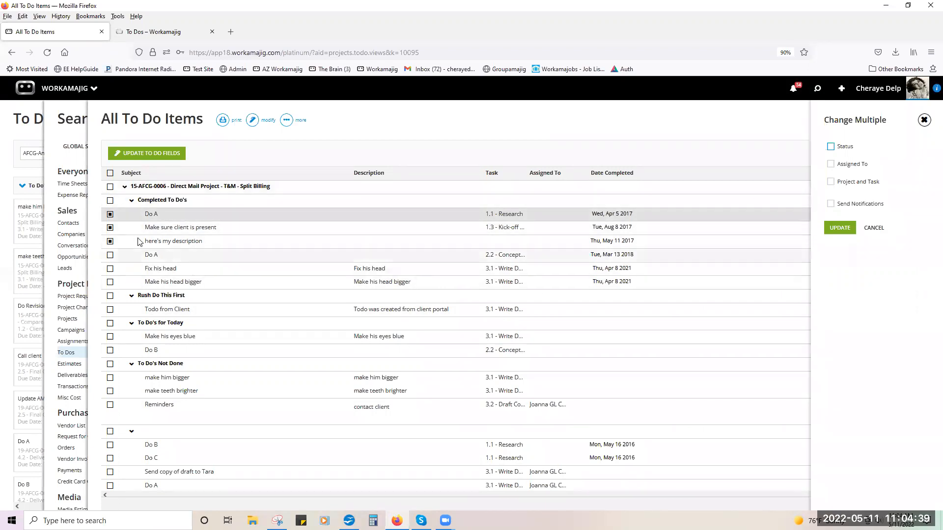
left_click(111, 240)
left_click(110, 227)
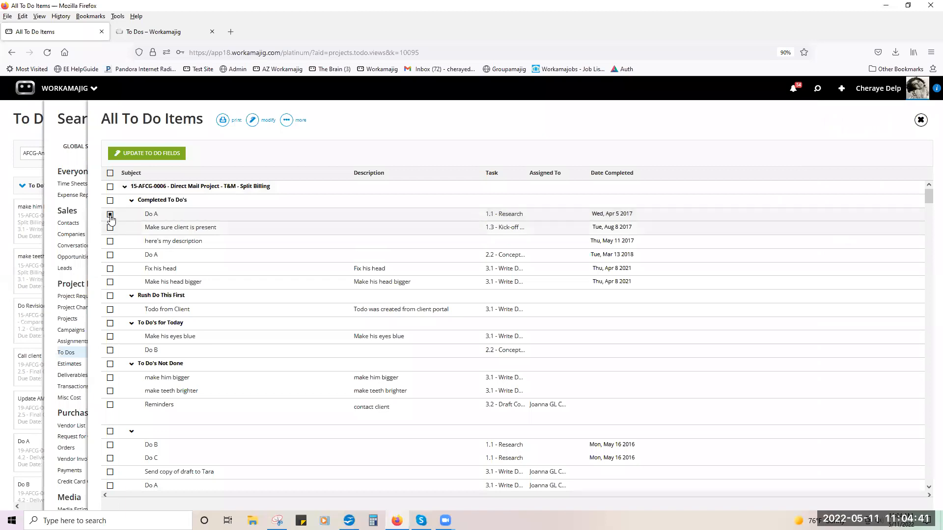
left_click(110, 214)
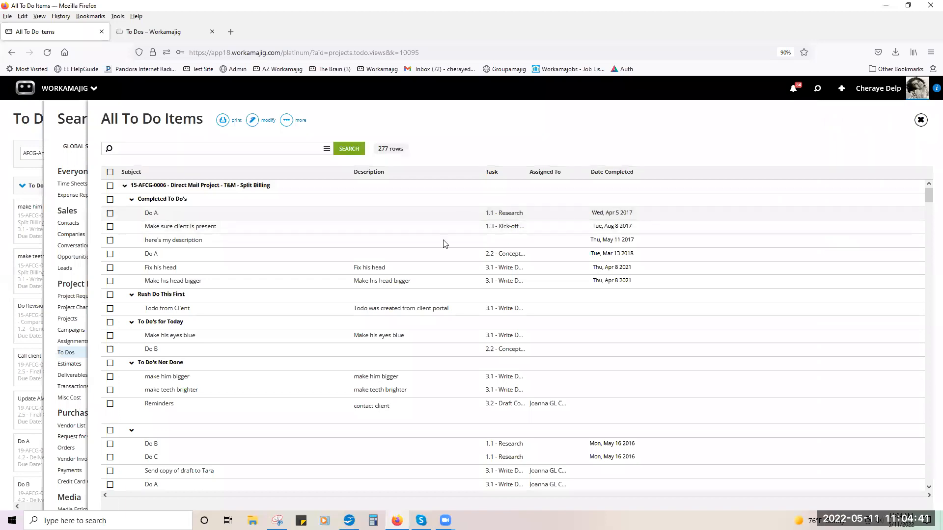
left_click(920, 120)
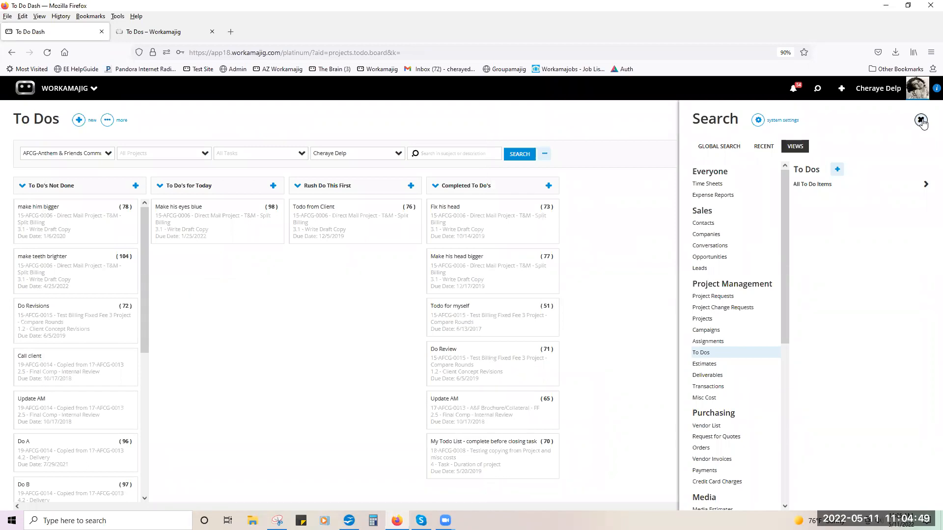
left_click(921, 120)
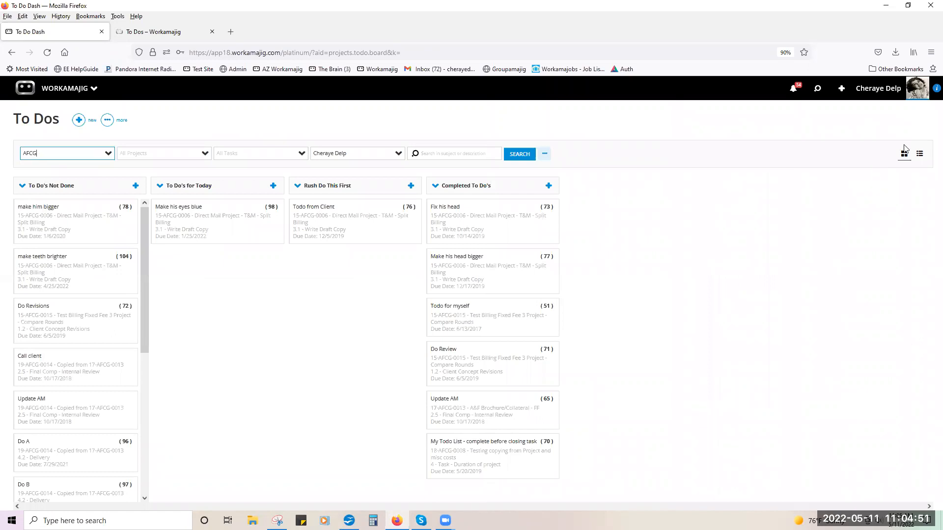
- In the board's list view, select "make him bigger" and "make teeth brighter", view the options for changing multiple To Dos, and clear the selection
left_click(919, 155)
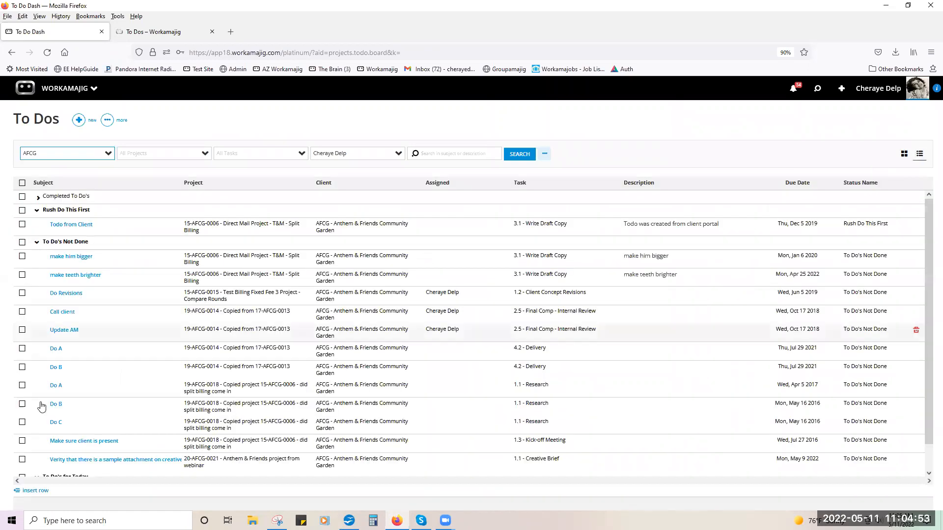
left_click(22, 255)
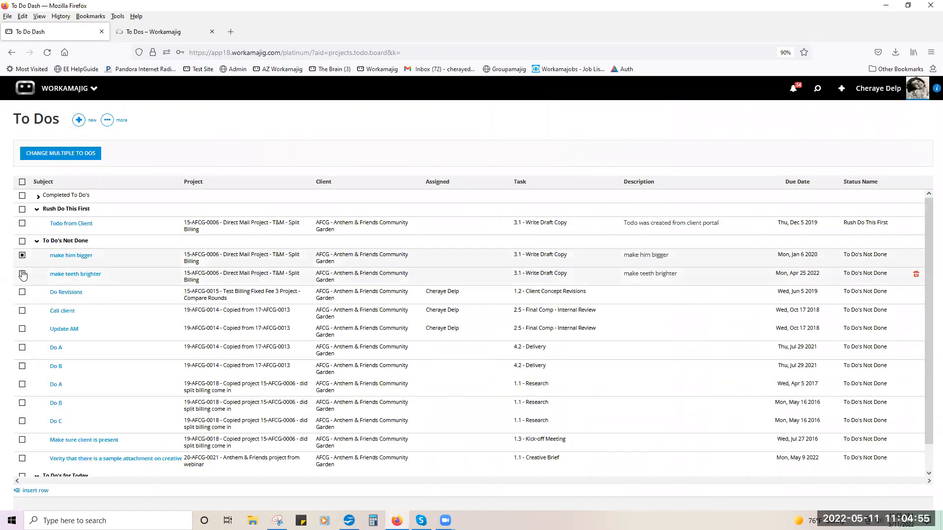
left_click(22, 274)
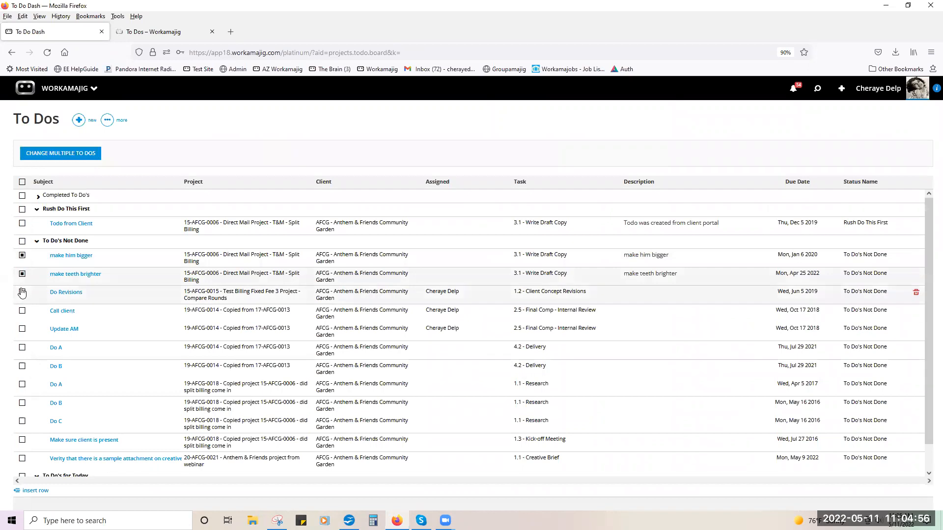
left_click(61, 153)
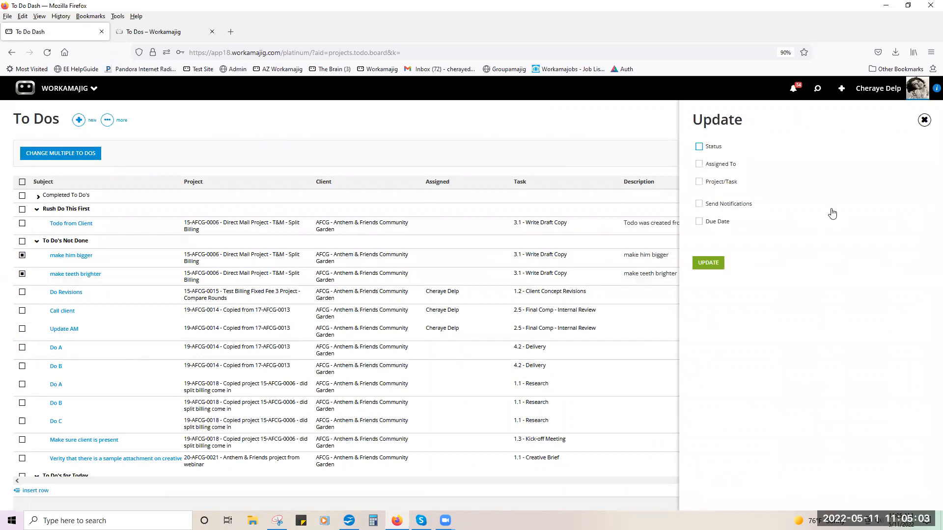
left_click(924, 120)
left_click(22, 256)
left_click(22, 275)
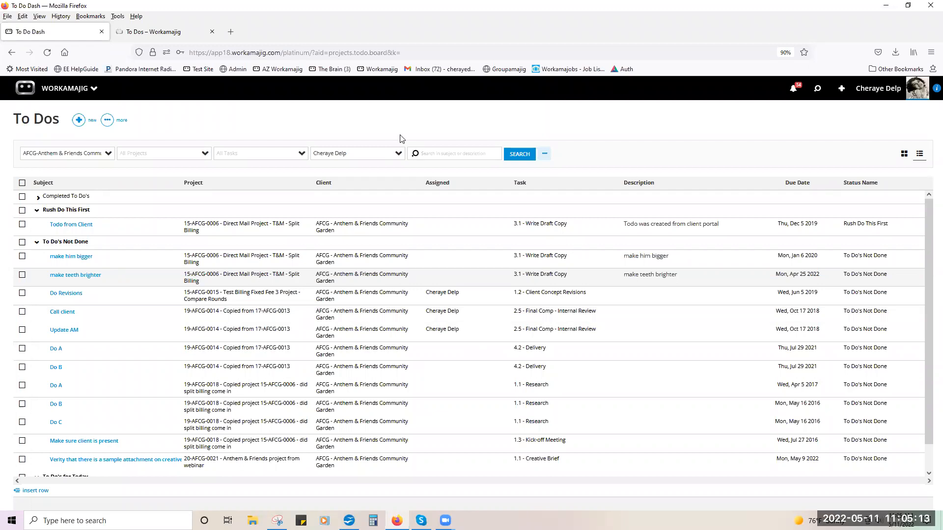
- Open the creatives' Today page and show the To Do list of the Concept/Creative Direction task in project 19-COB-0005
left_click(55, 97)
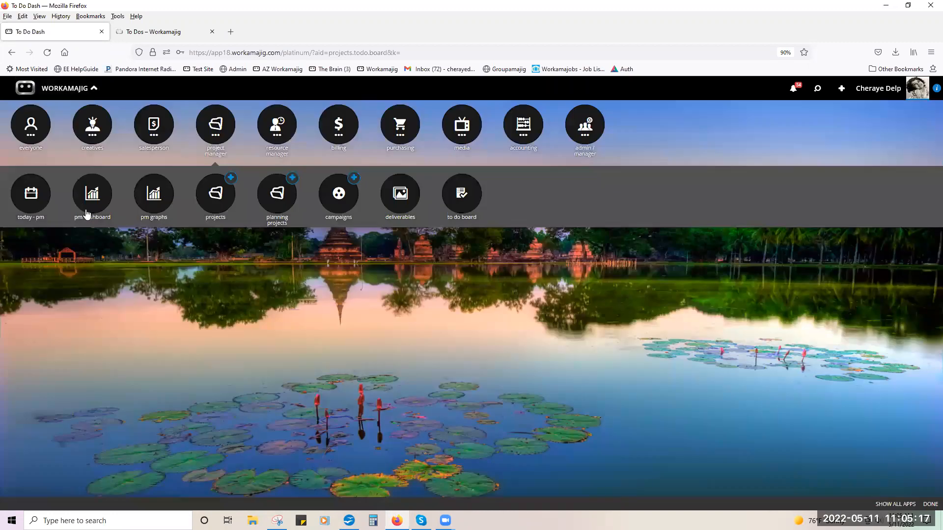
left_click(94, 131)
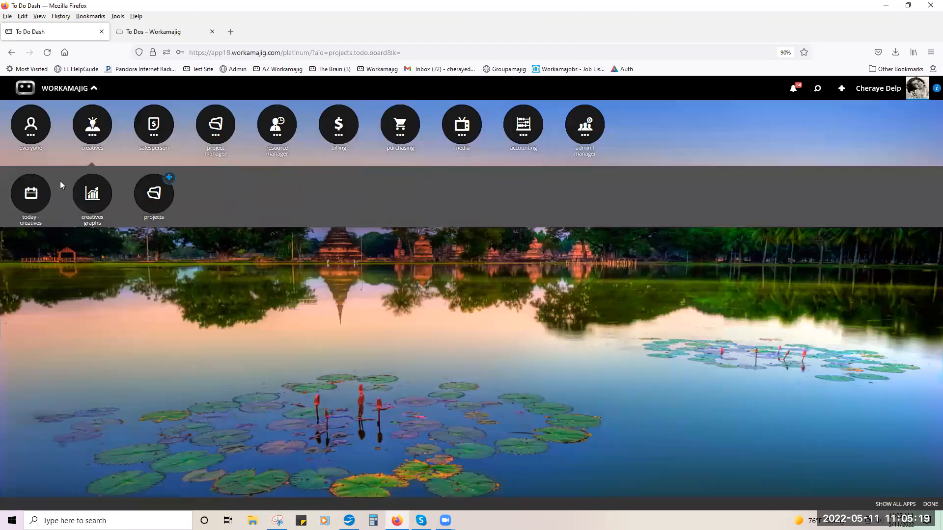
left_click(31, 194)
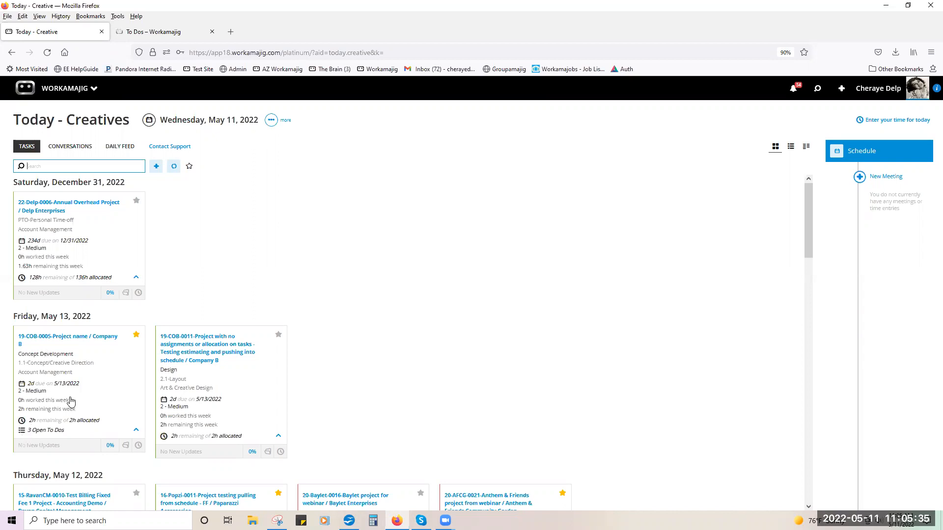
left_click(132, 385)
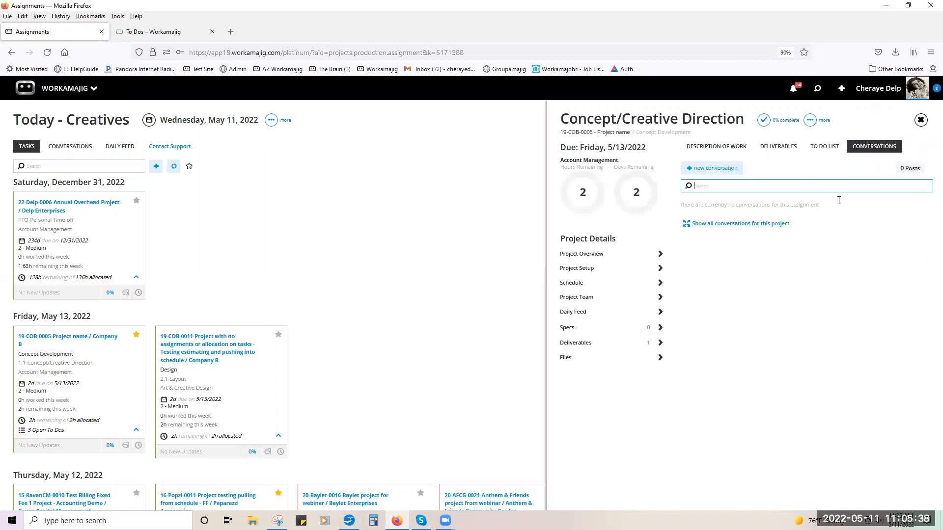
left_click(828, 147)
- Add the comment "Im done" to the "Get Client sample" To Do, set its status to Completed To Do's, and save
left_click(754, 199)
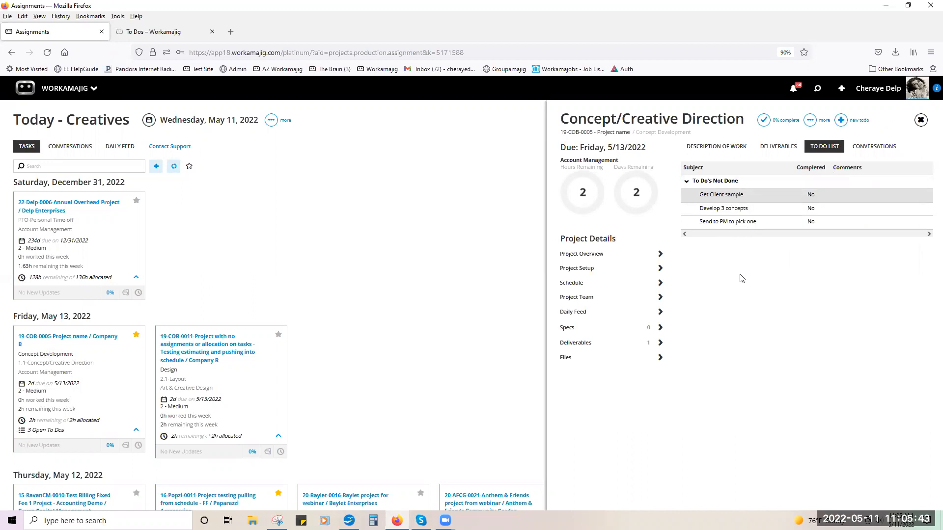
double_click(772, 200)
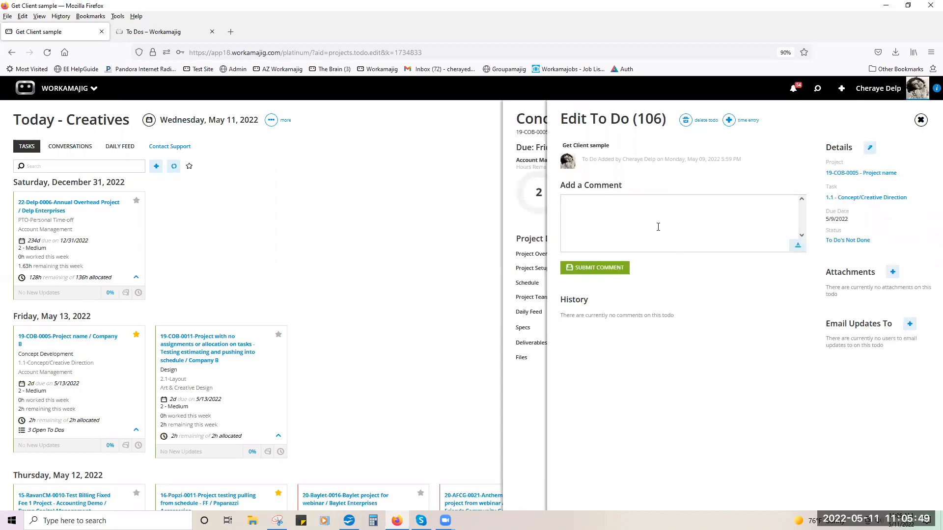
type("Im done")
left_click(864, 240)
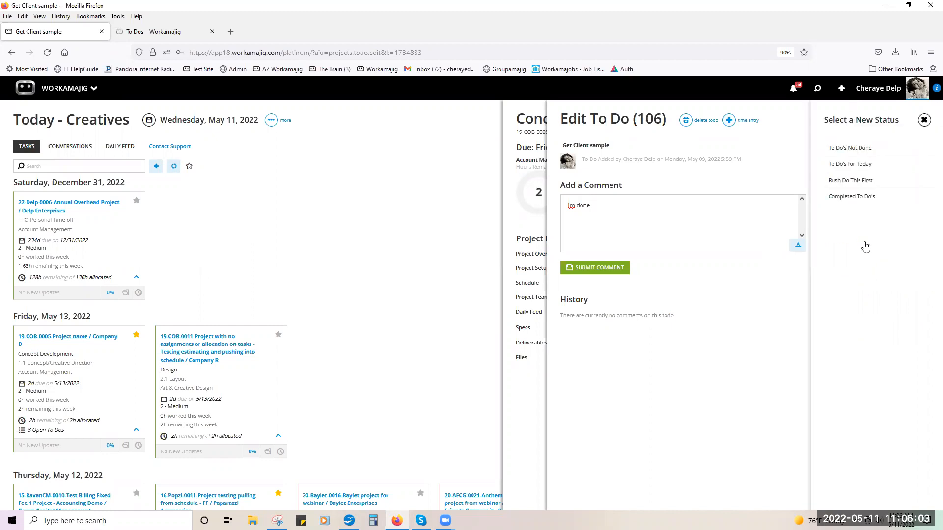
left_click(865, 203)
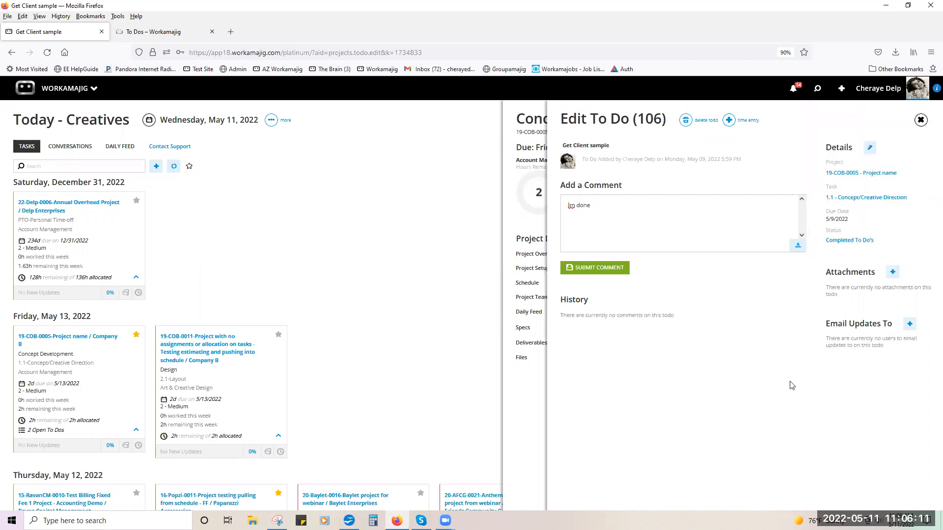
left_click(923, 120)
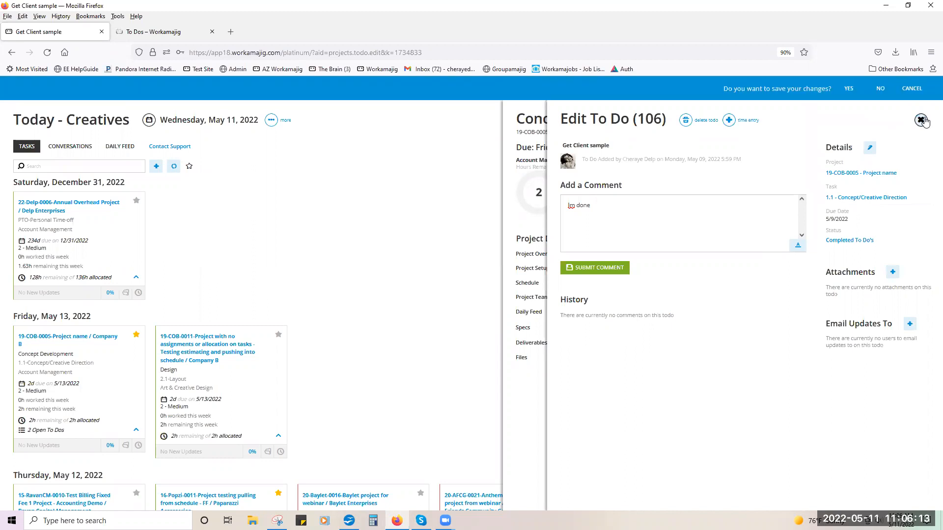
left_click(852, 89)
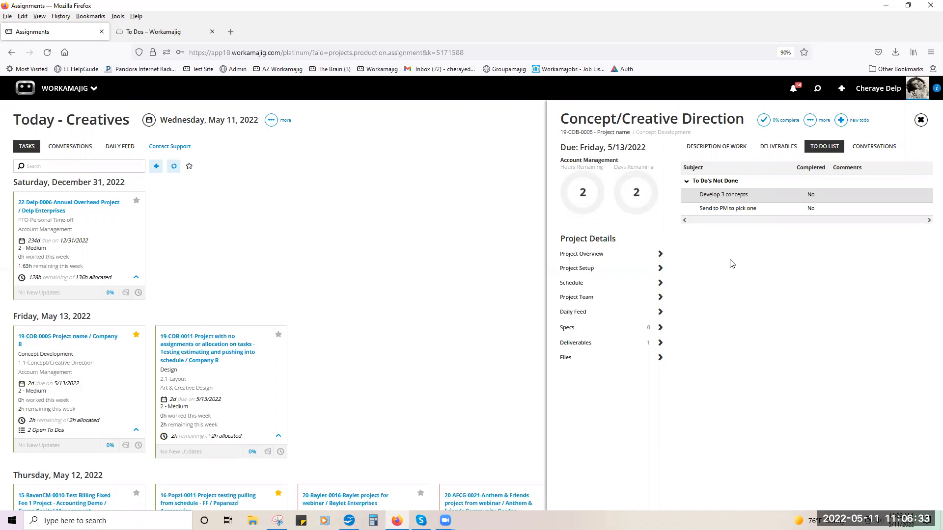
- Look at the details and comment area of the "Develop 3 concepts" To Do, and close it without saving
left_click(744, 199)
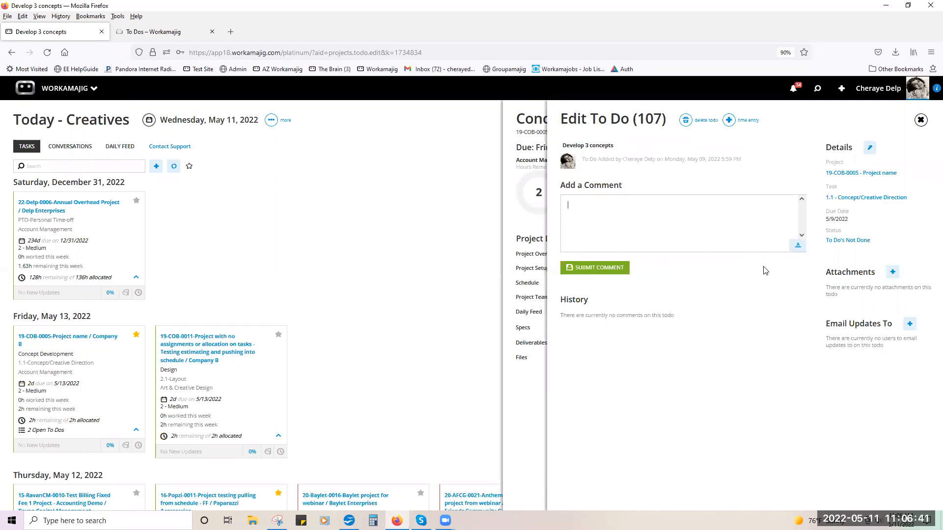
left_click(920, 120)
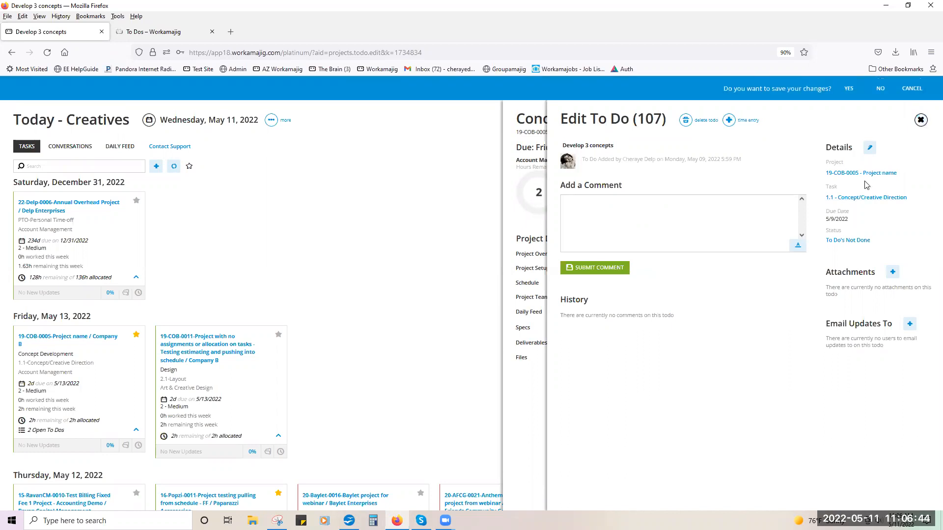
left_click(879, 89)
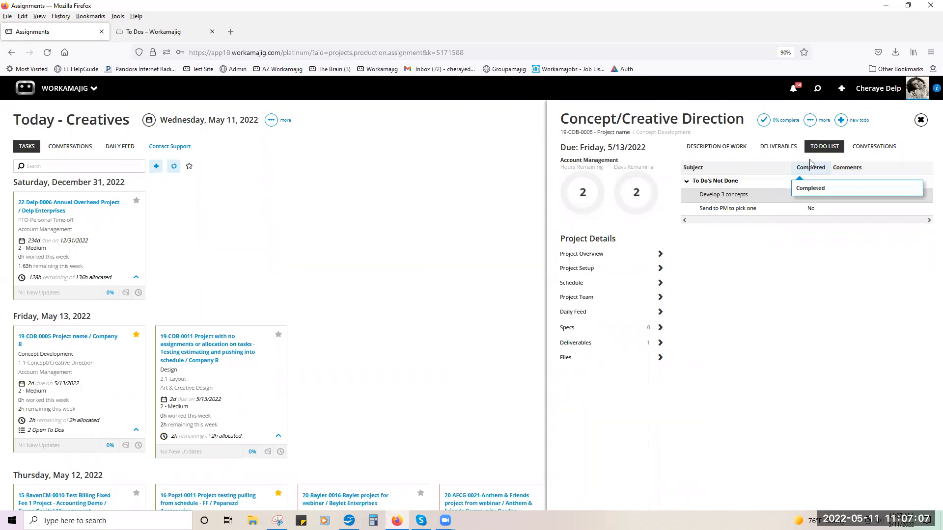
- Show the task's completed To Dos, hide them again, and close the assignment
left_click(810, 120)
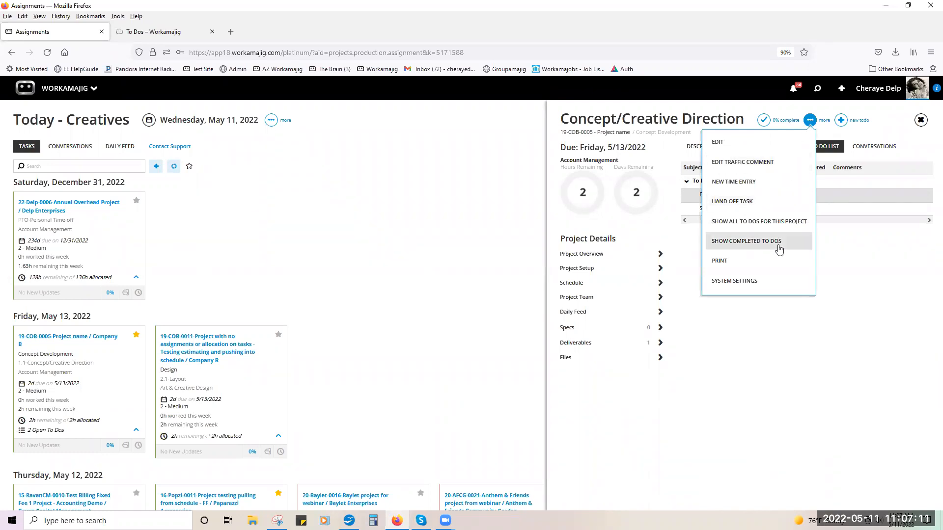
left_click(758, 249)
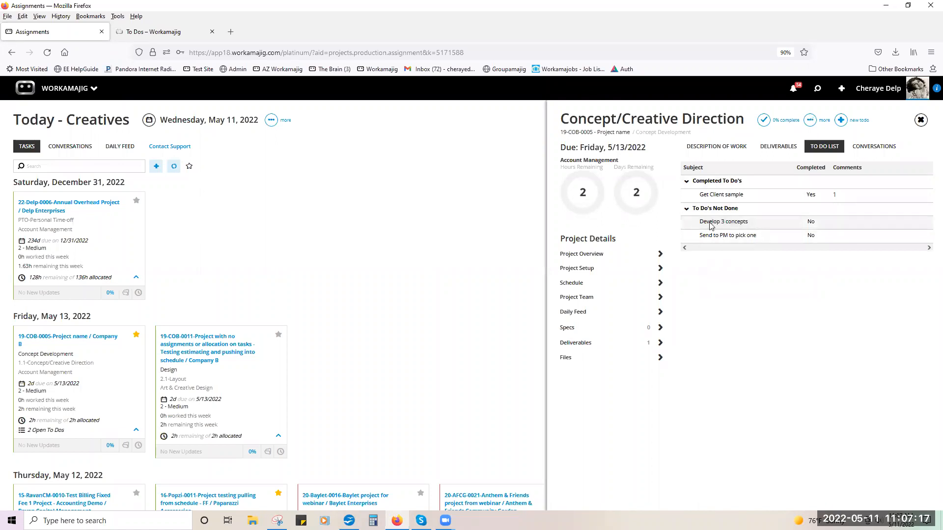
left_click(810, 120)
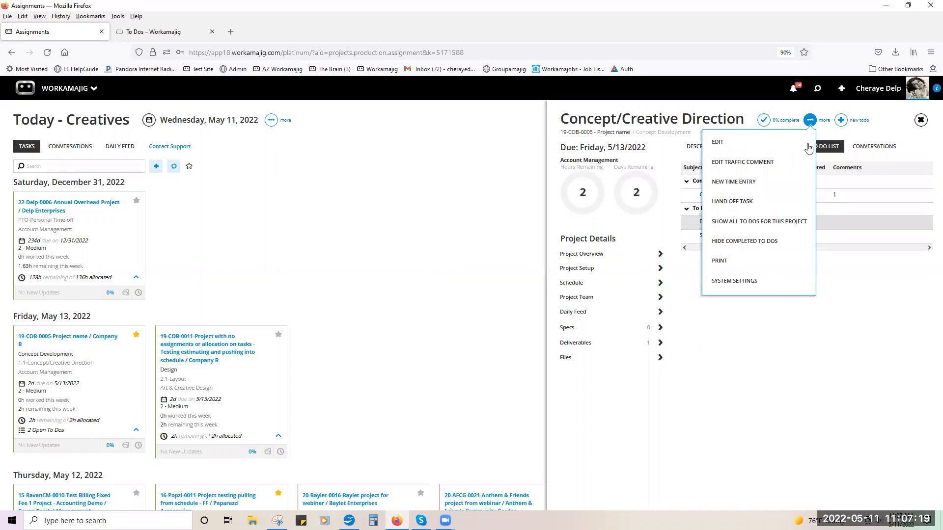
left_click(778, 241)
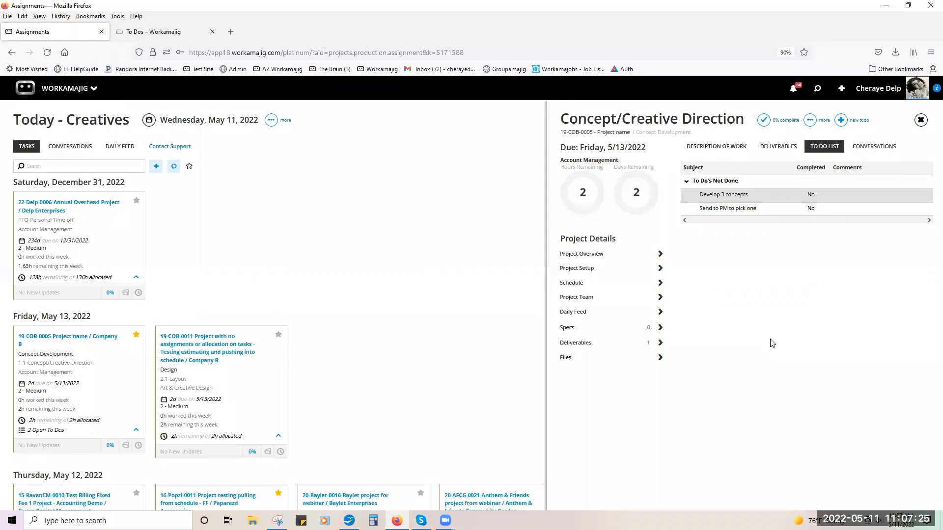
left_click(921, 120)
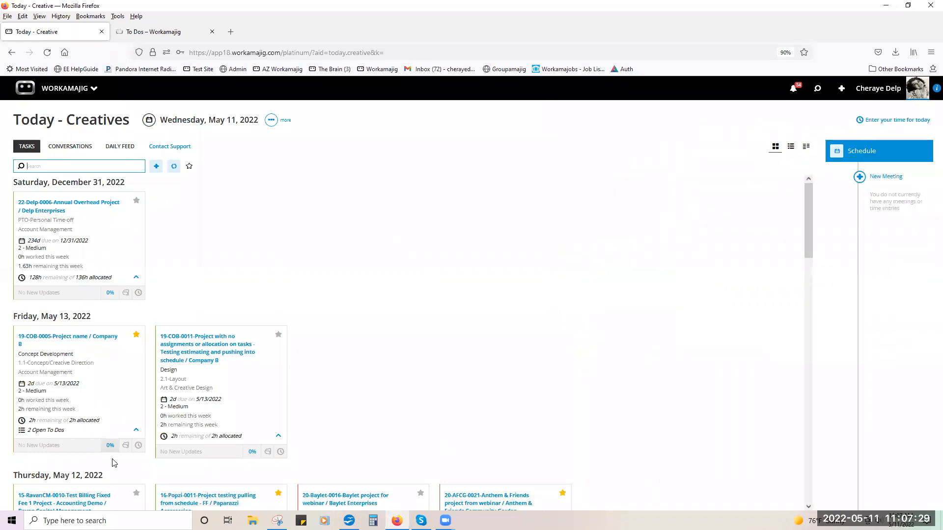
- Open the To Dos for the 19-COB-0005 task from its card, and compare the board and list views
left_click(125, 446)
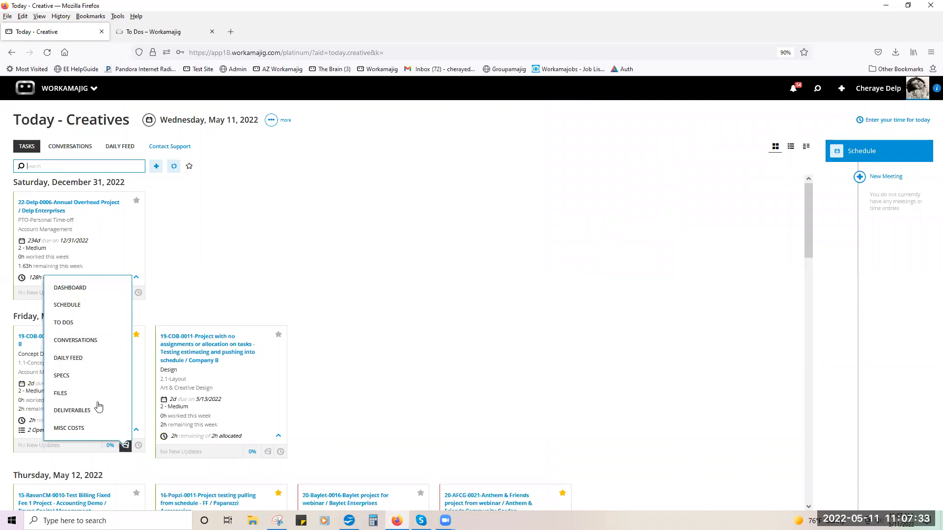
left_click(91, 323)
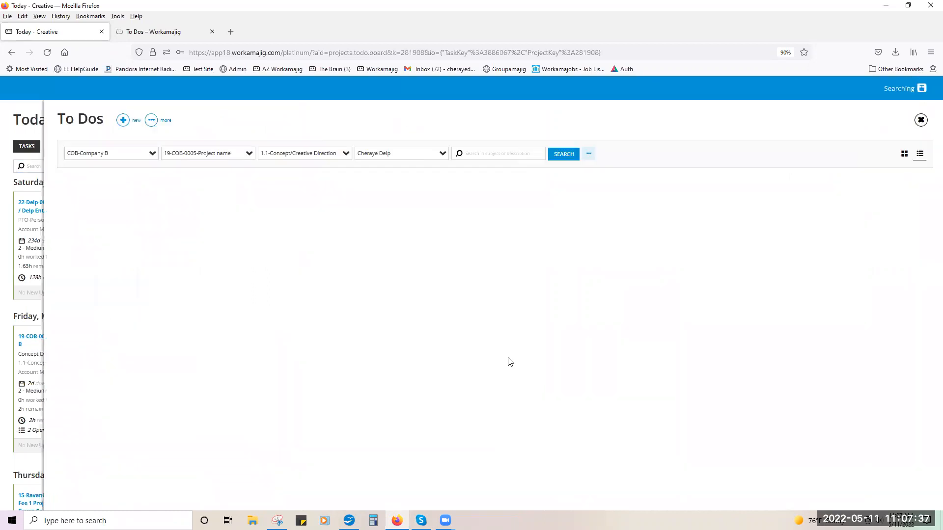
left_click(905, 155)
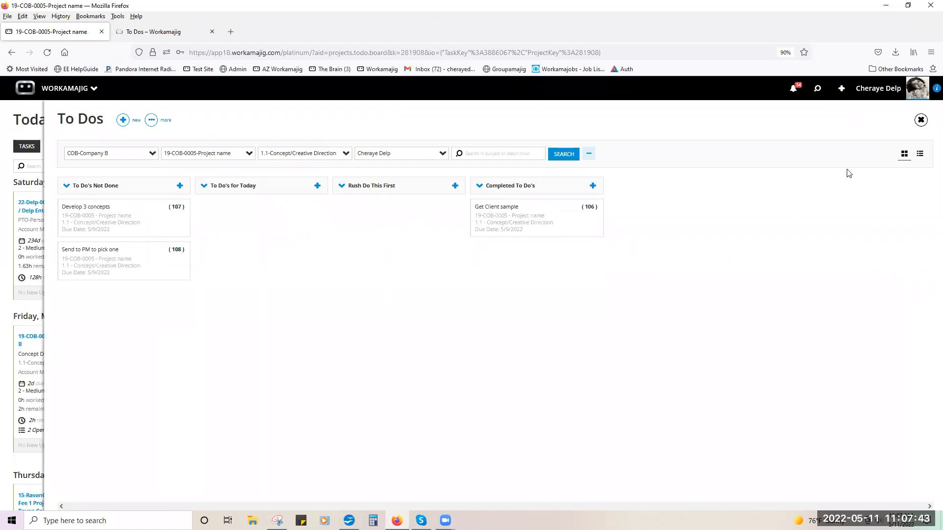
left_click(918, 155)
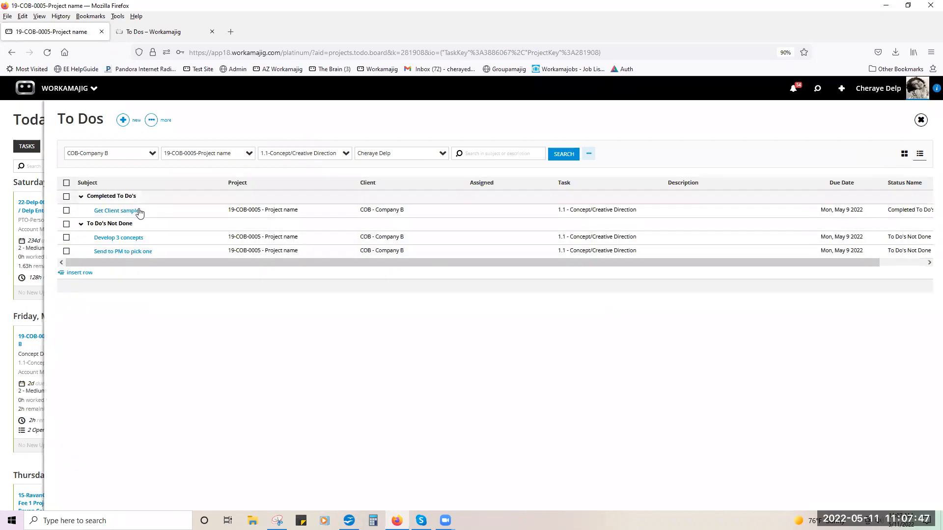
- Set the status of the "Develop 3 concepts" To Do to Completed To Do's, and save the change
left_click(137, 238)
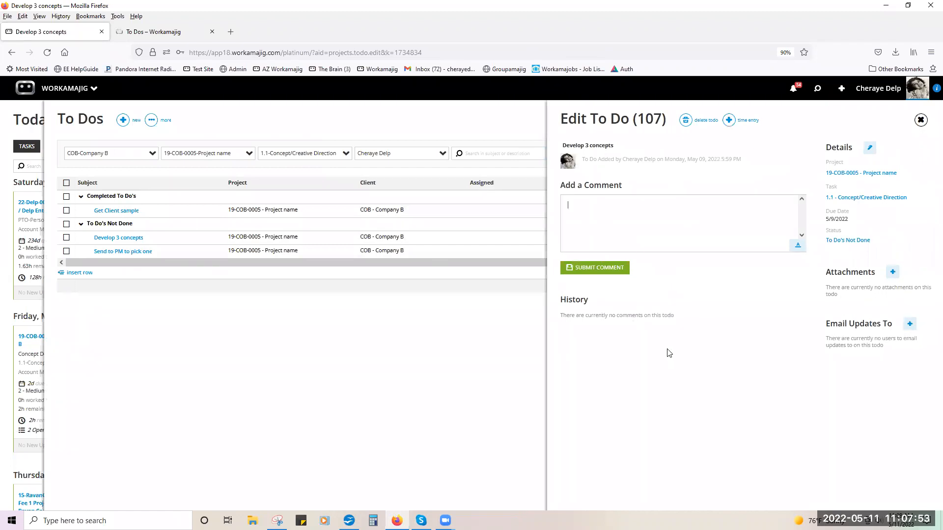
left_click(767, 210)
left_click(848, 240)
left_click(852, 197)
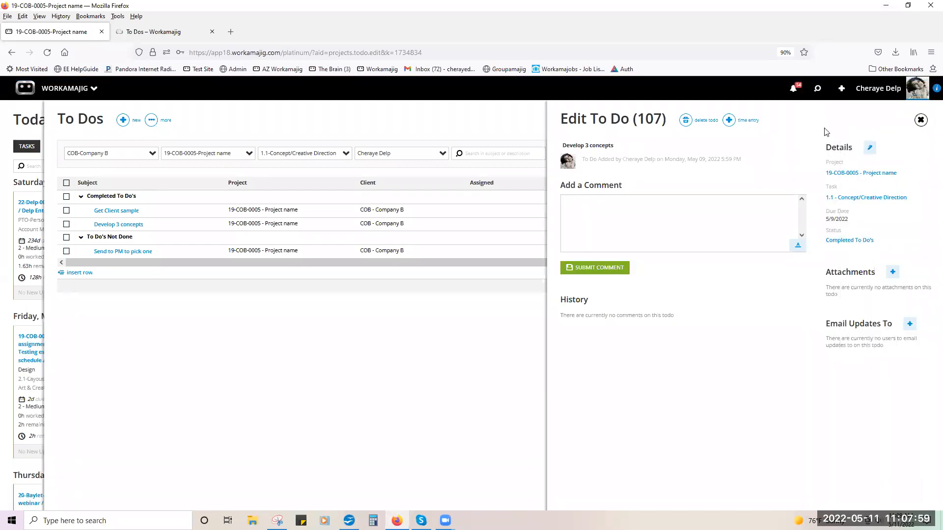
left_click(921, 120)
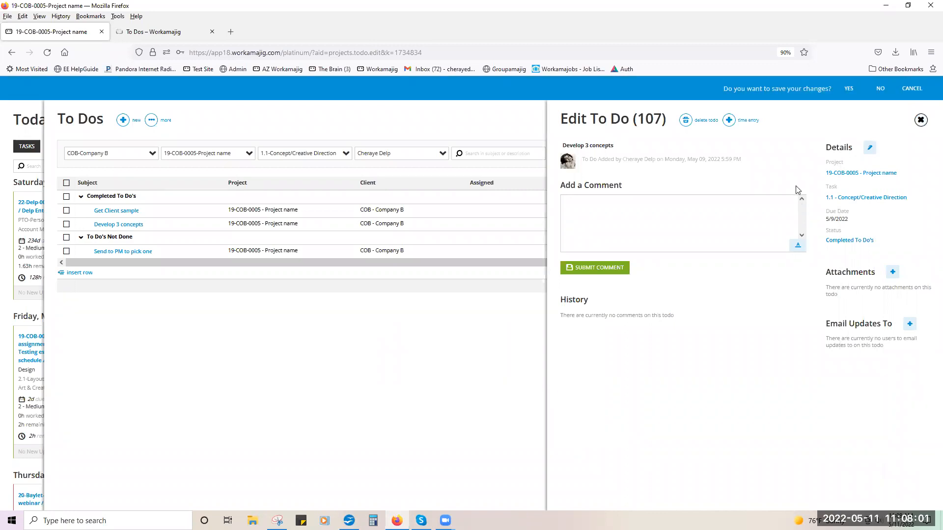
left_click(848, 88)
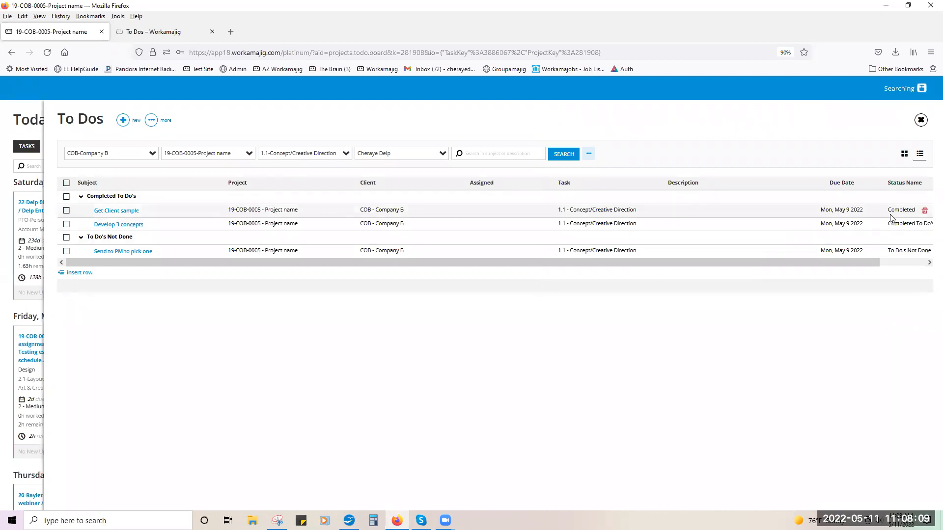
- Remove the Status Name column from the Company Defaults board settings, save while leaving users' display options, and close the To Dos in board view
left_click(157, 125)
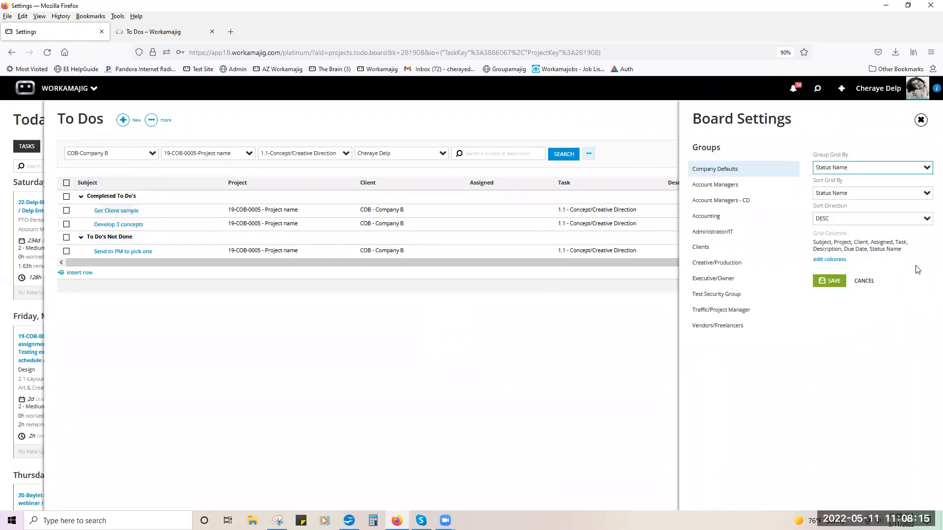
left_click(829, 260)
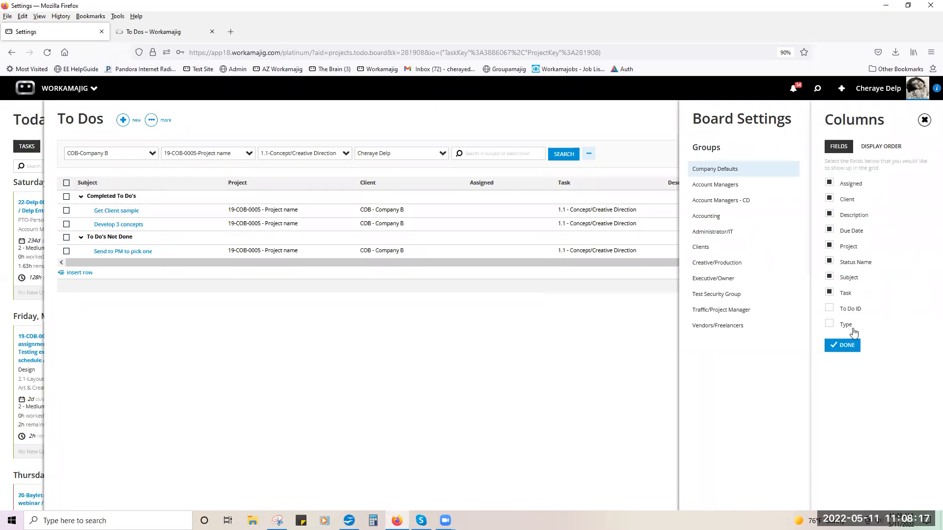
left_click(830, 261)
left_click(846, 345)
left_click(831, 281)
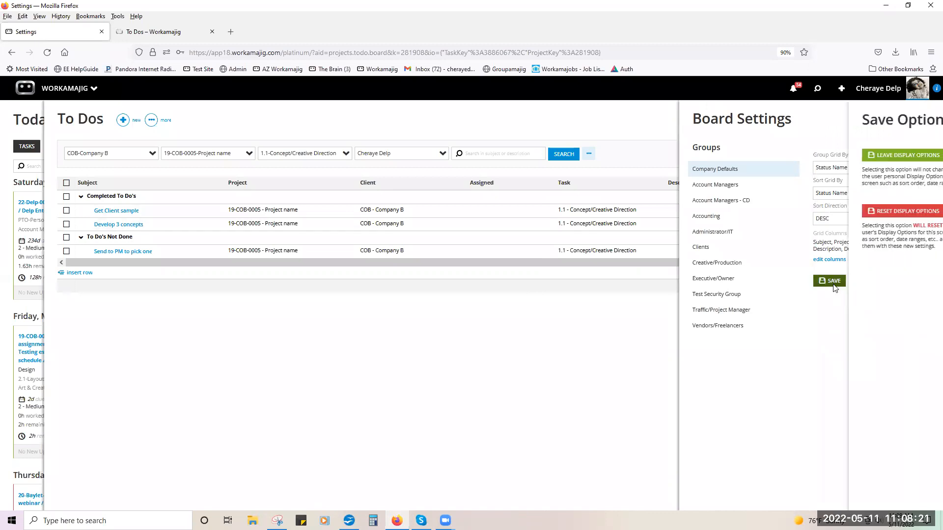
left_click(879, 155)
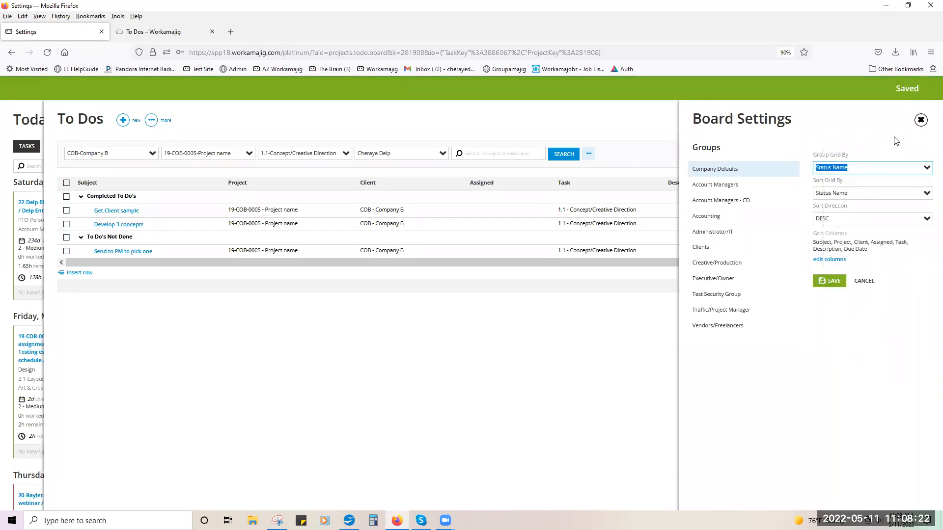
left_click(920, 120)
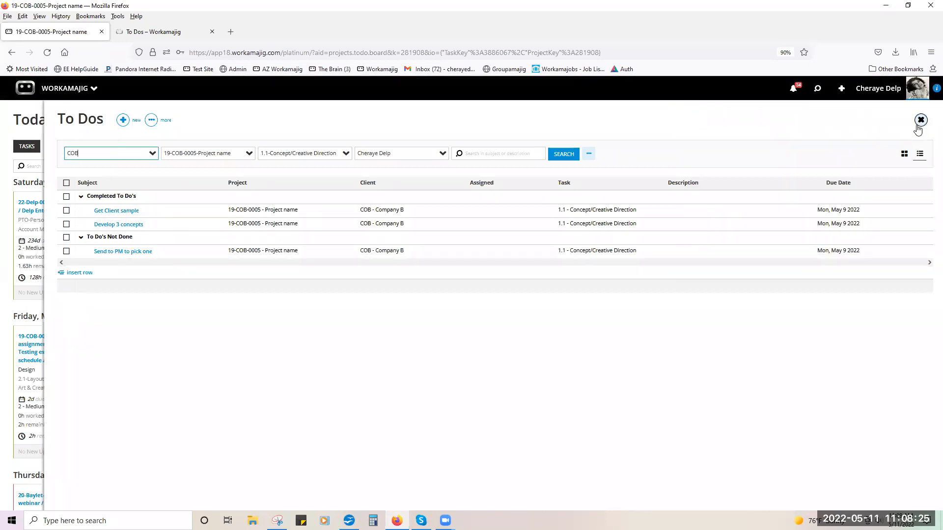
left_click(904, 154)
left_click(919, 122)
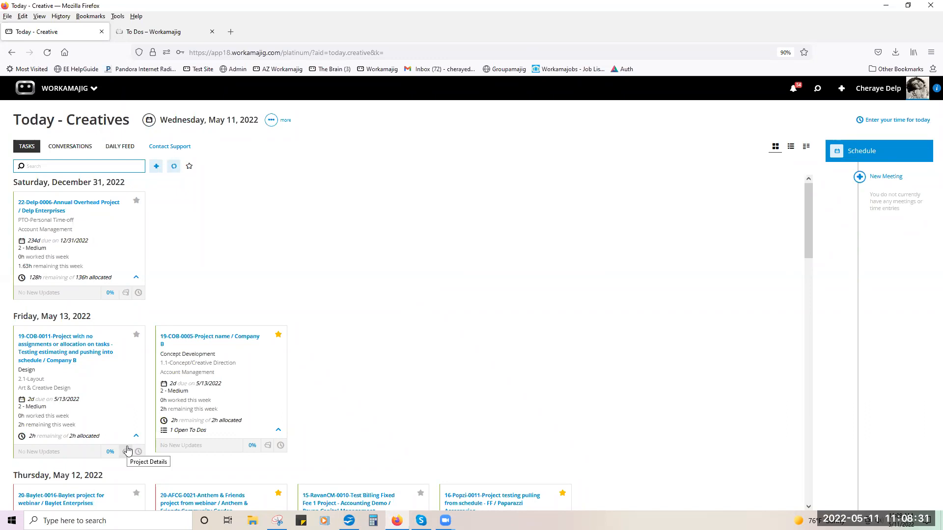
- Open the Deliverables board for project 19-COB-0011 from its task card and view all status columns through On hold
left_click(128, 451)
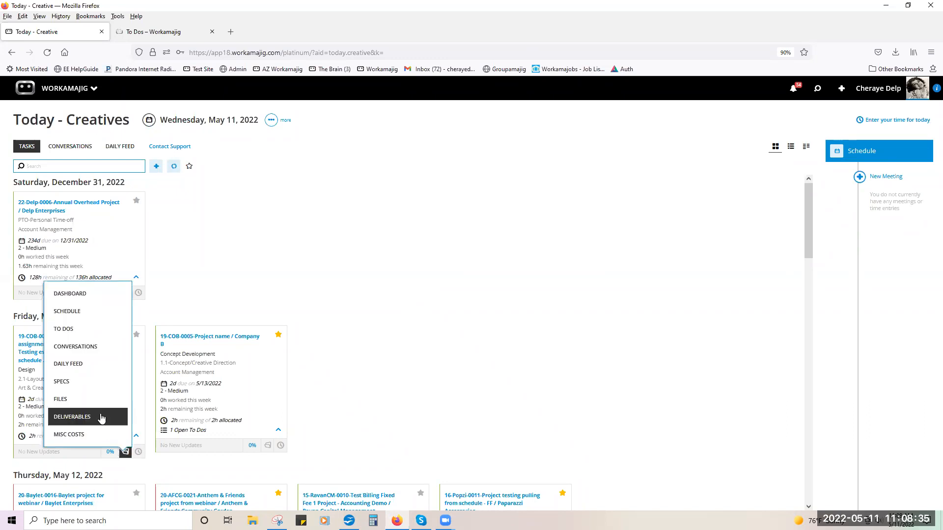
left_click(101, 417)
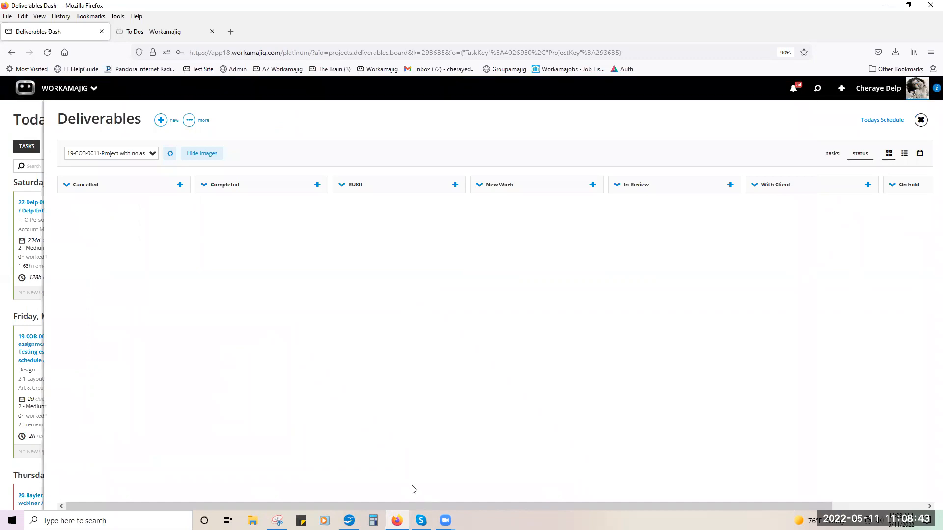
left_click_drag(462, 504, 574, 504)
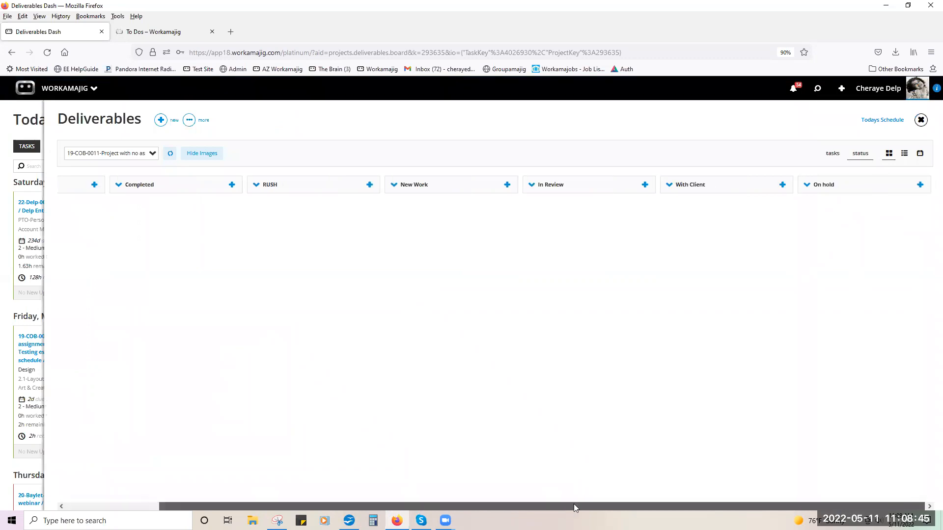
- Compare the Deliverables board grouped by tasks and by status, and check the Deliverables section of project 19-COB-0011
left_click_drag(457, 504, 409, 497)
left_click(831, 155)
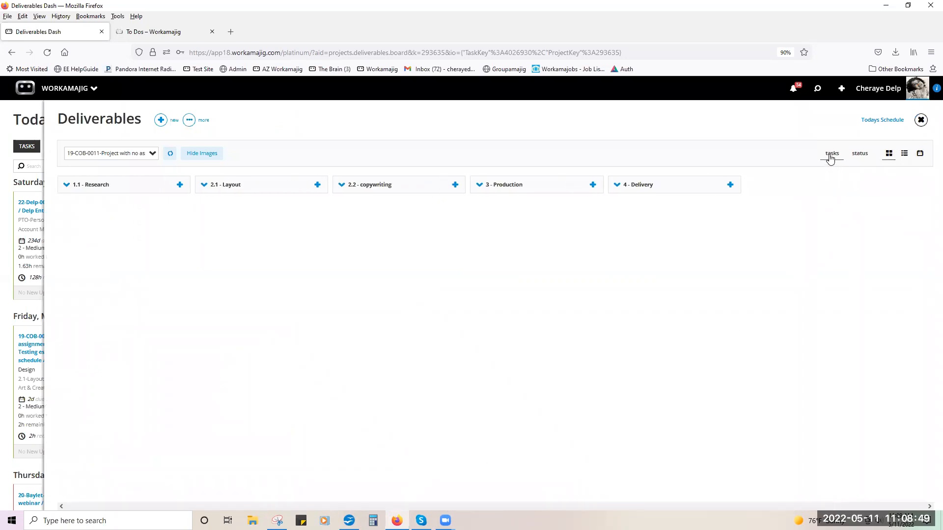
left_click(859, 155)
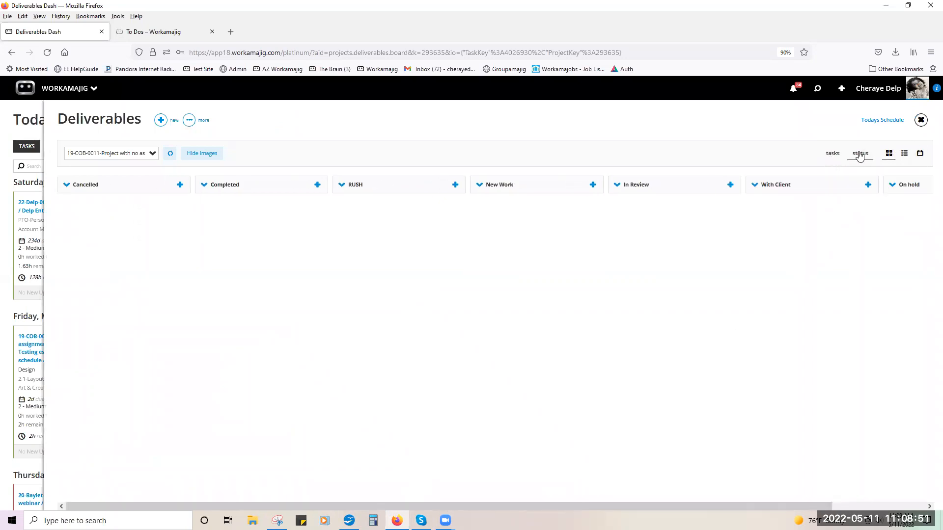
left_click(921, 120)
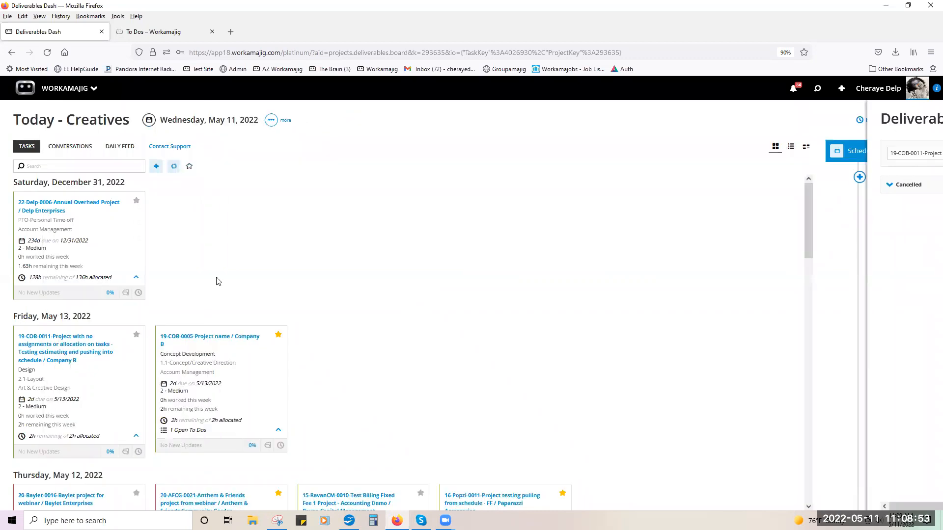
left_click(63, 342)
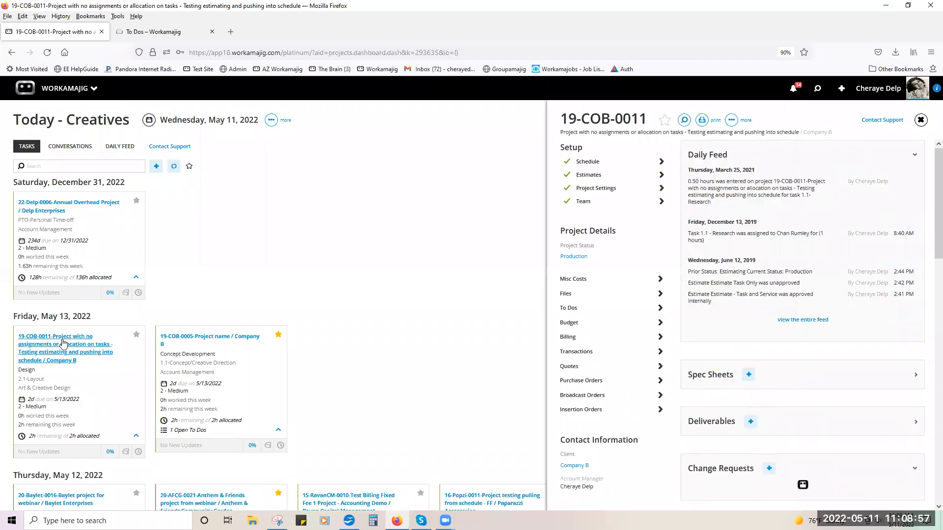
left_click(909, 425)
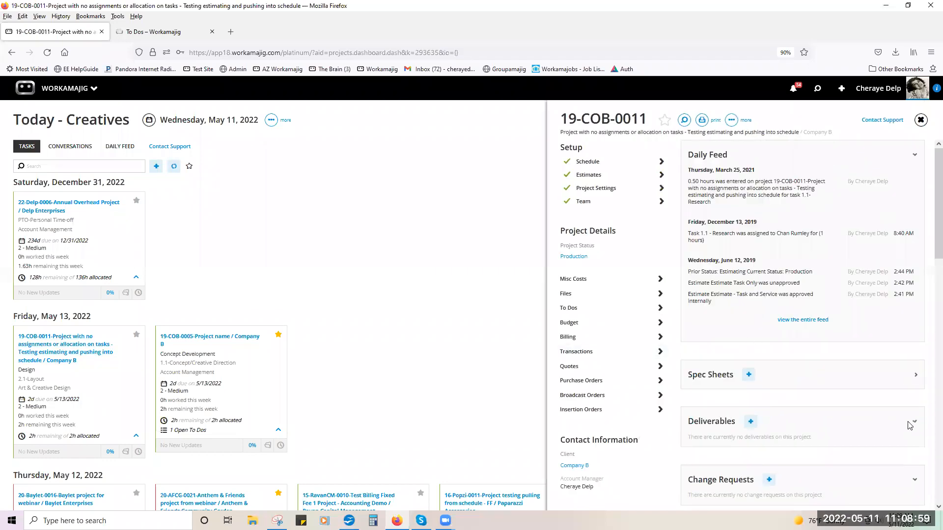
- Open the Panda Deliverable from the 19-COB-0005 task's Deliverables board, and view its conversations and To Dos
left_click(259, 396)
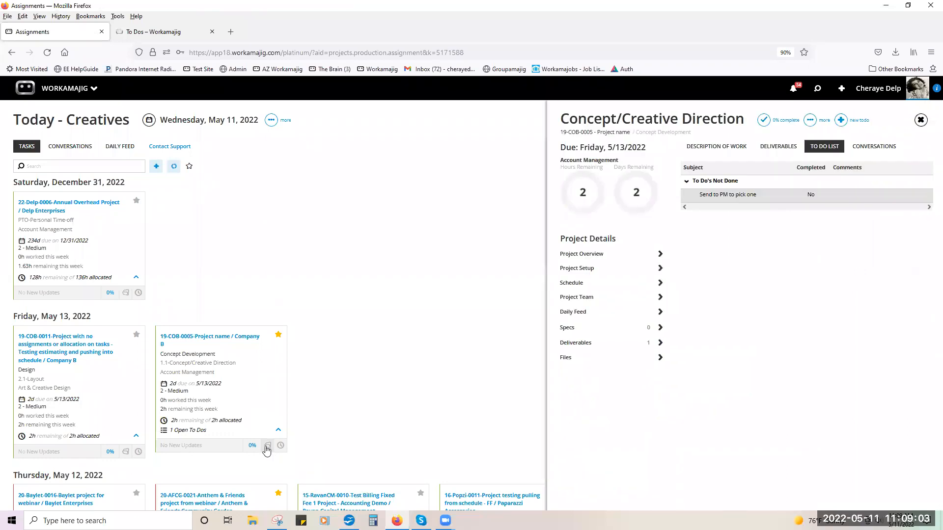
left_click(267, 445)
left_click(248, 412)
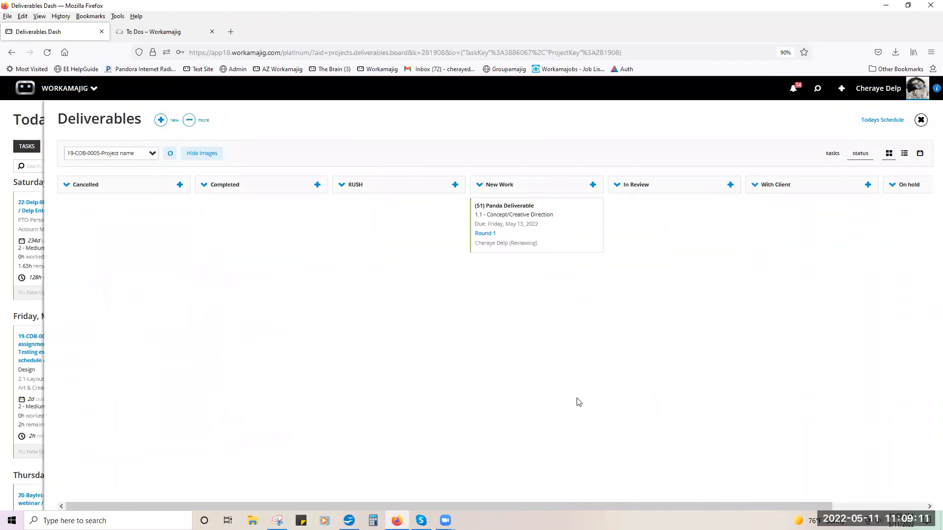
left_click(543, 233)
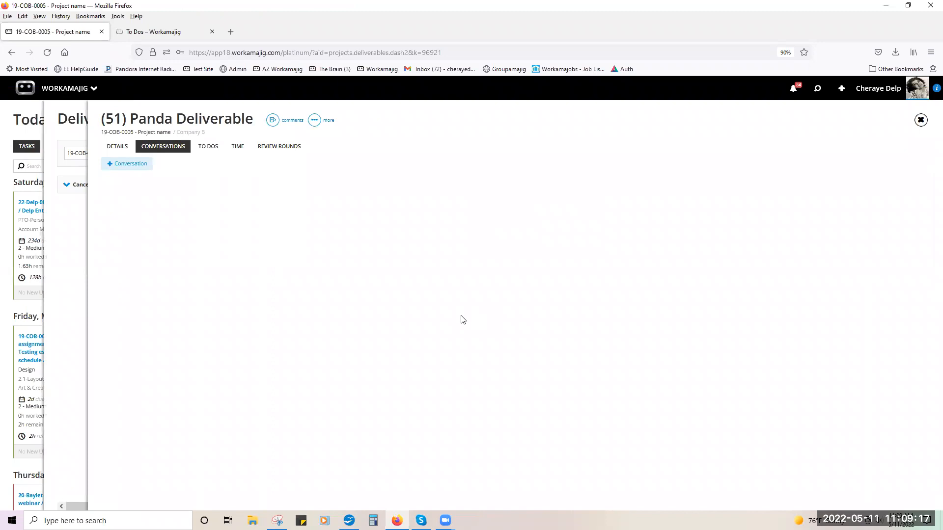
left_click(207, 150)
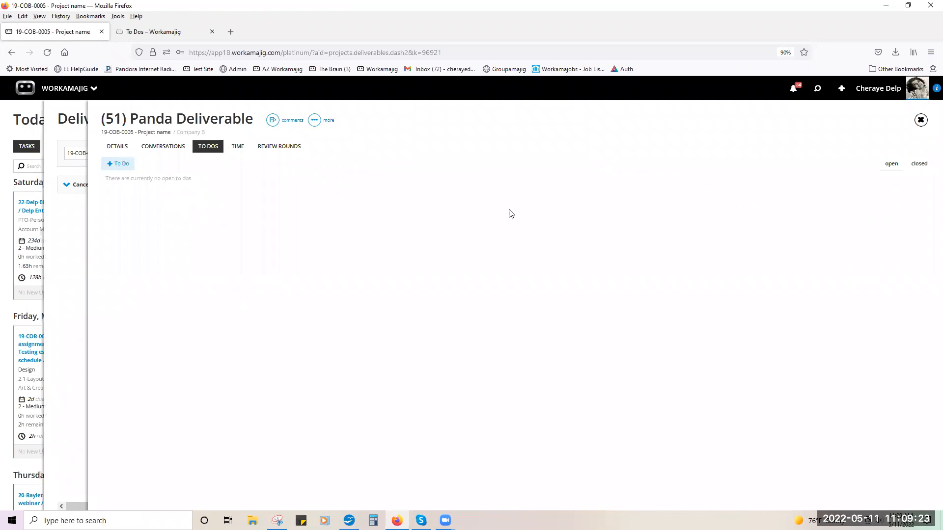
- Open the Panda Deliverable's Round 1 review comments and select the "Brighten his eyes" comment to show its markup
left_click(273, 121)
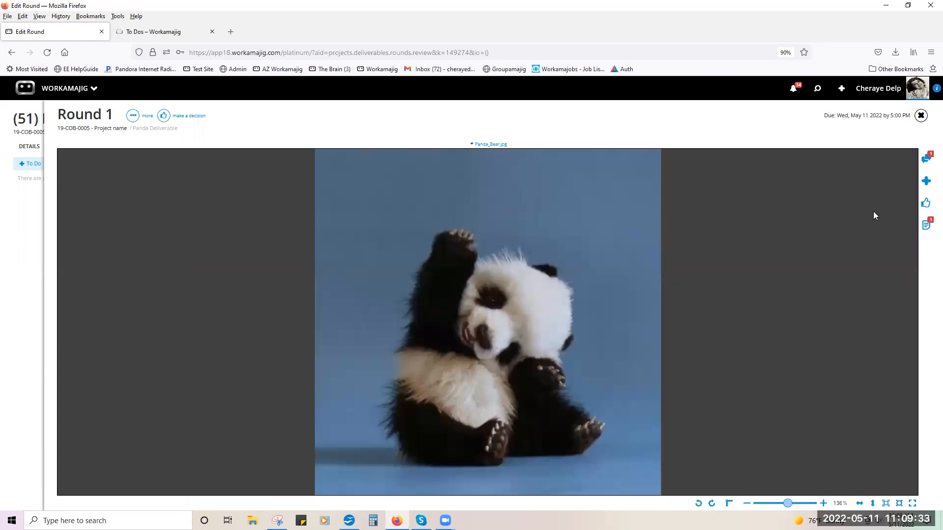
left_click(925, 162)
left_click(836, 215)
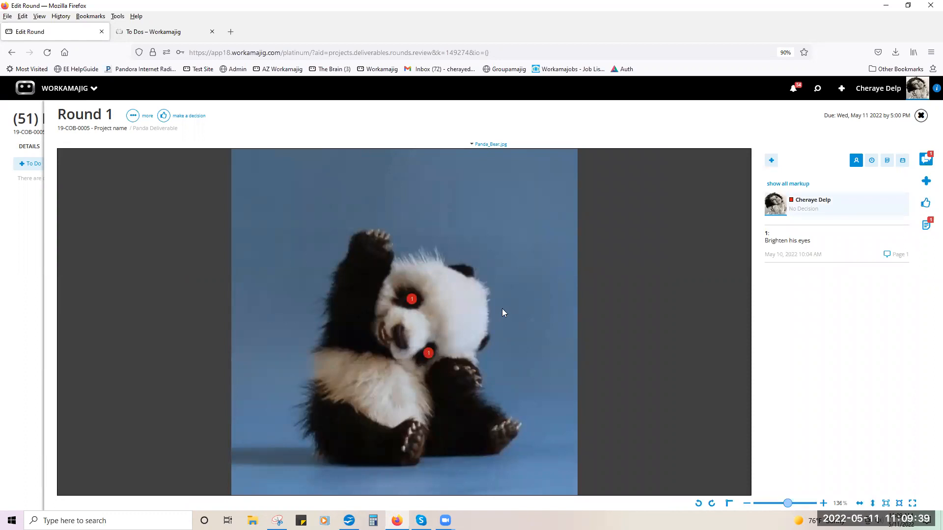
left_click(834, 252)
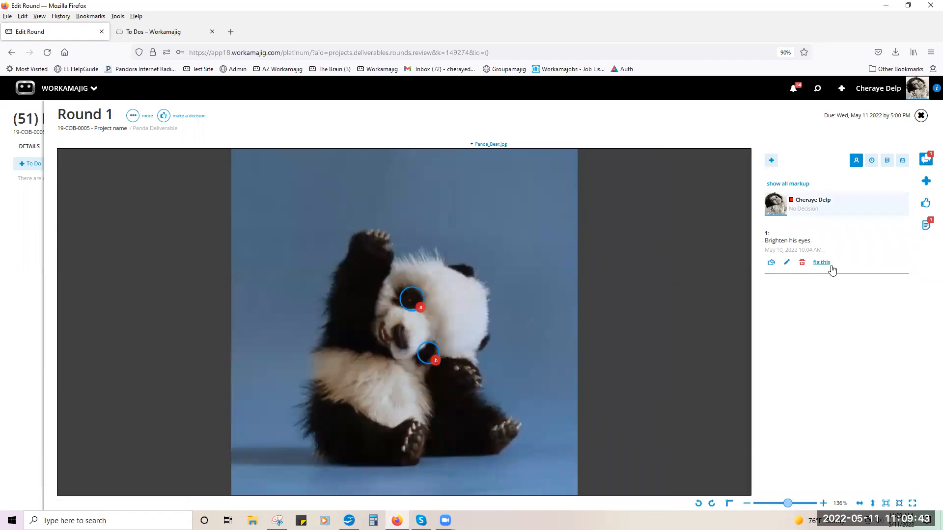
- Start a follow-up task to fix the comment, look through the existing tasks, add an assignment row, and close the form without saving
left_click(823, 264)
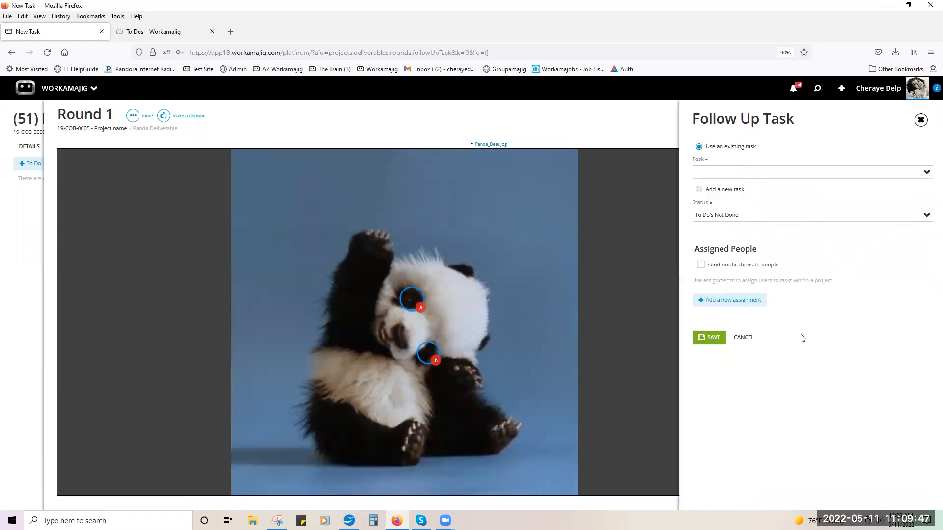
left_click(928, 172)
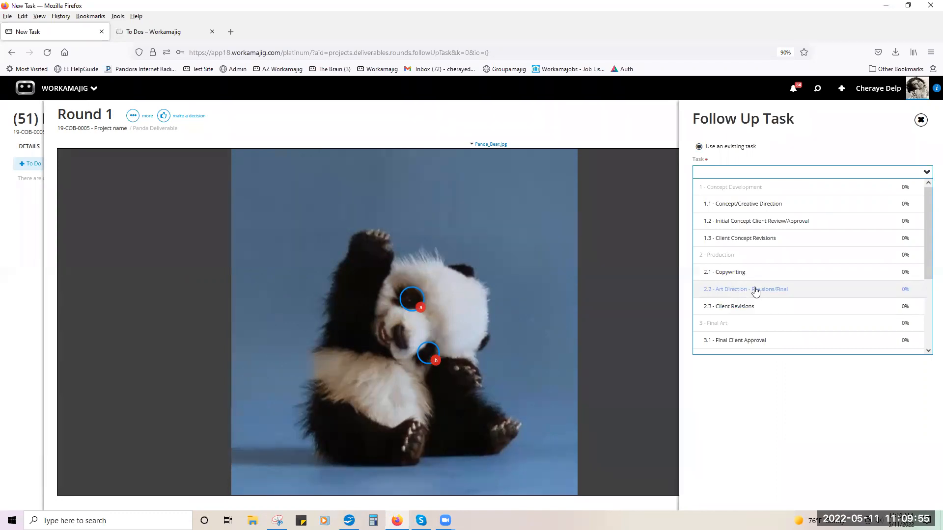
left_click(794, 396)
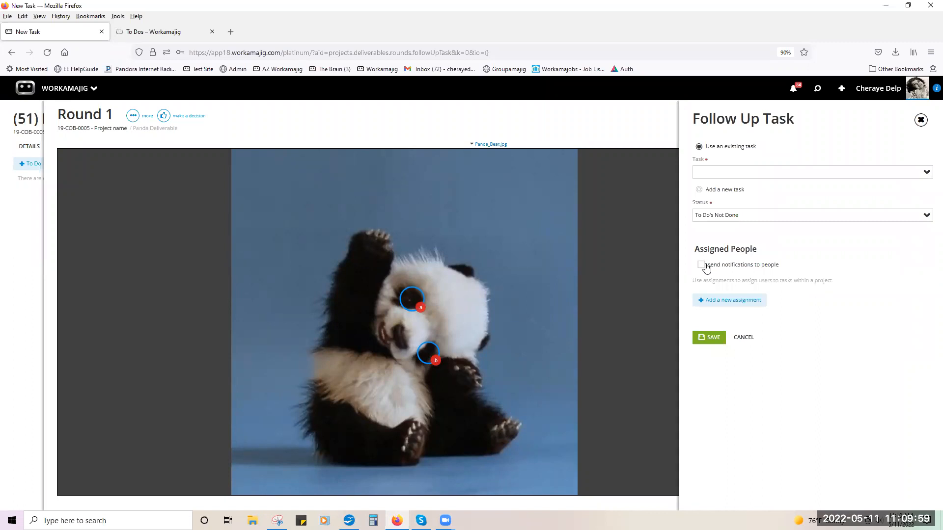
left_click(711, 300)
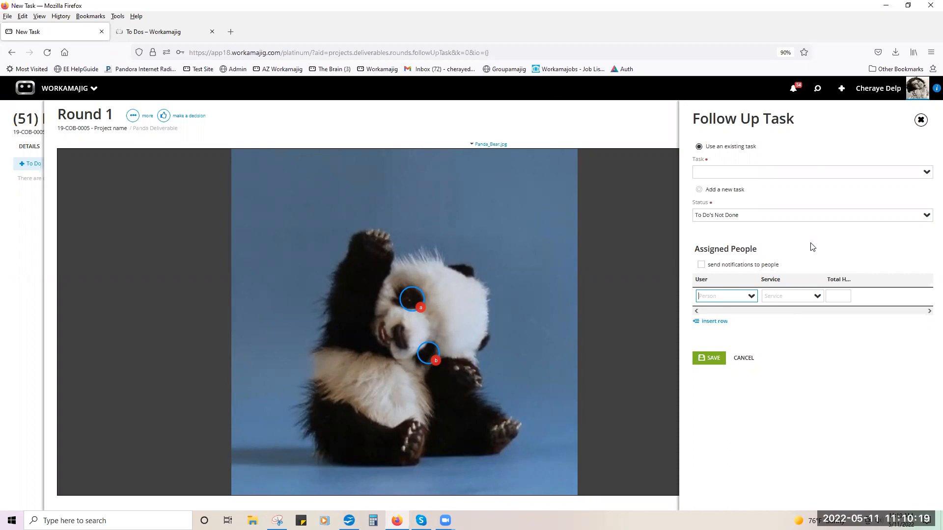
left_click(920, 121)
- Close the Round 1 review, view the Panda Deliverable's conversations, and return to the creatives' Today page
left_click(922, 119)
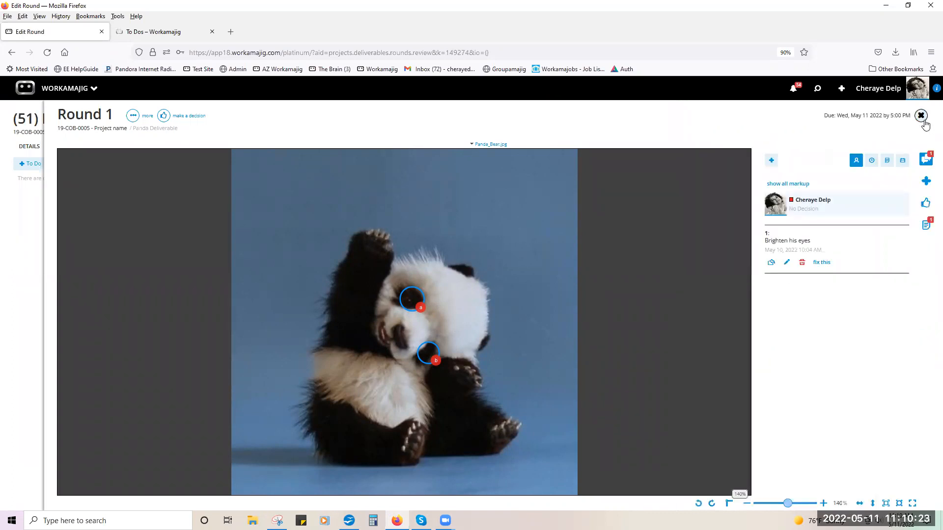
left_click(161, 150)
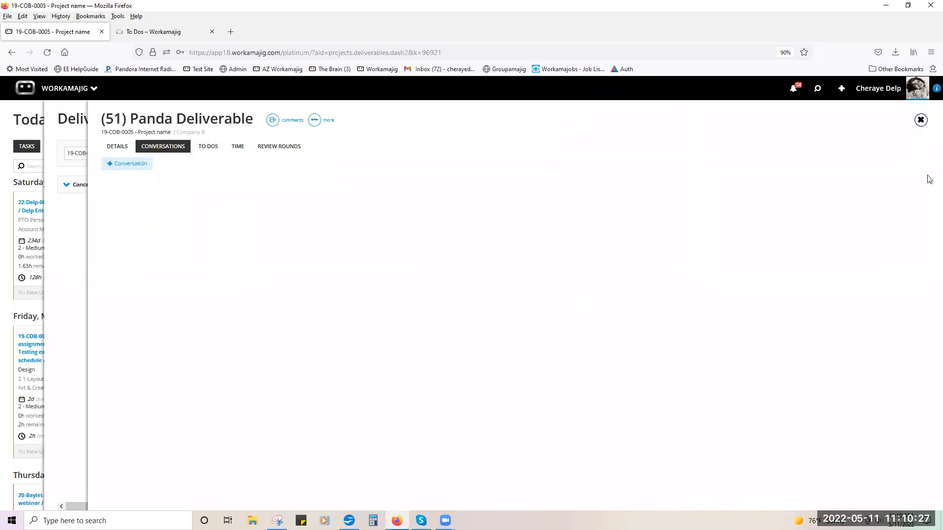
left_click(921, 120)
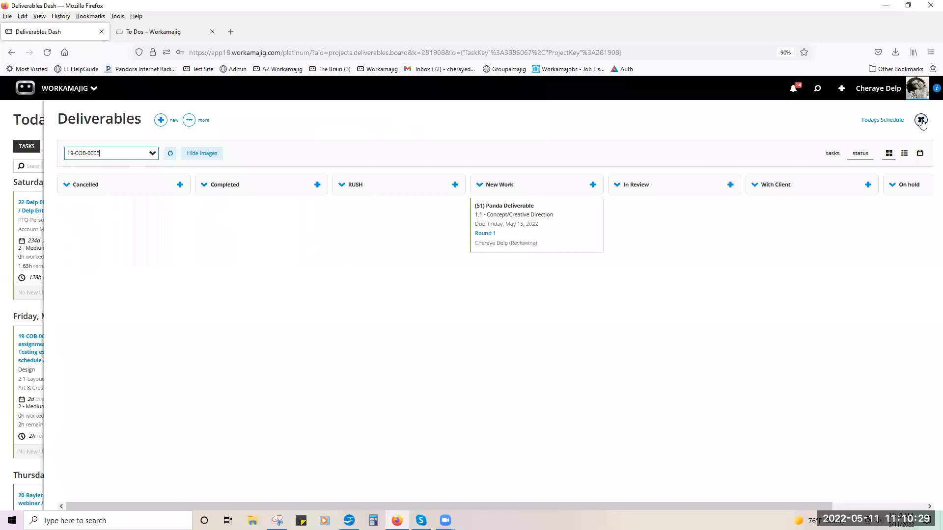
left_click(921, 120)
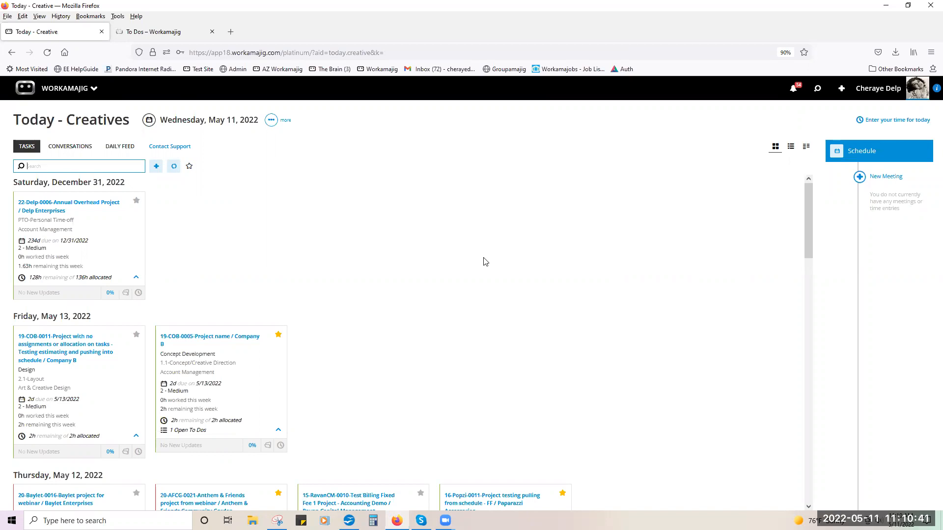
- Open the resource manager's Traffic Calendar and search for tasks with open To Dos
left_click(43, 93)
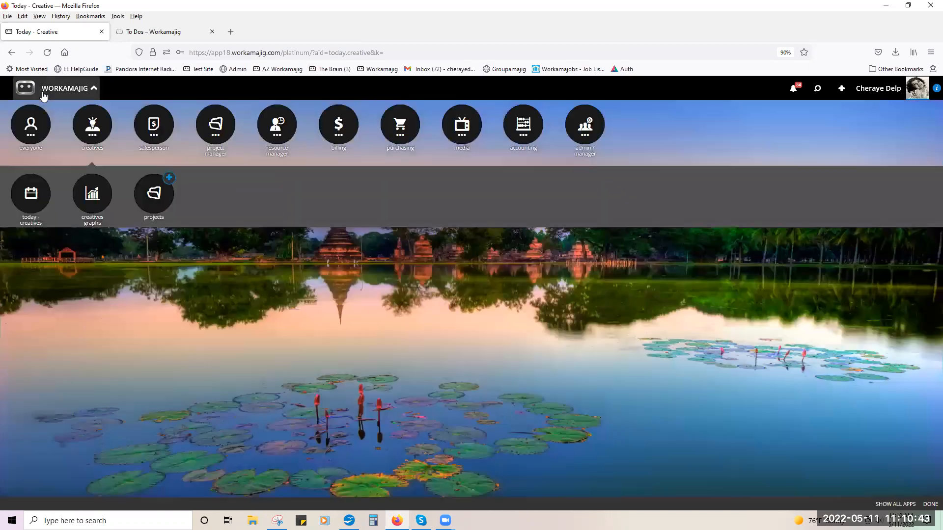
left_click(275, 132)
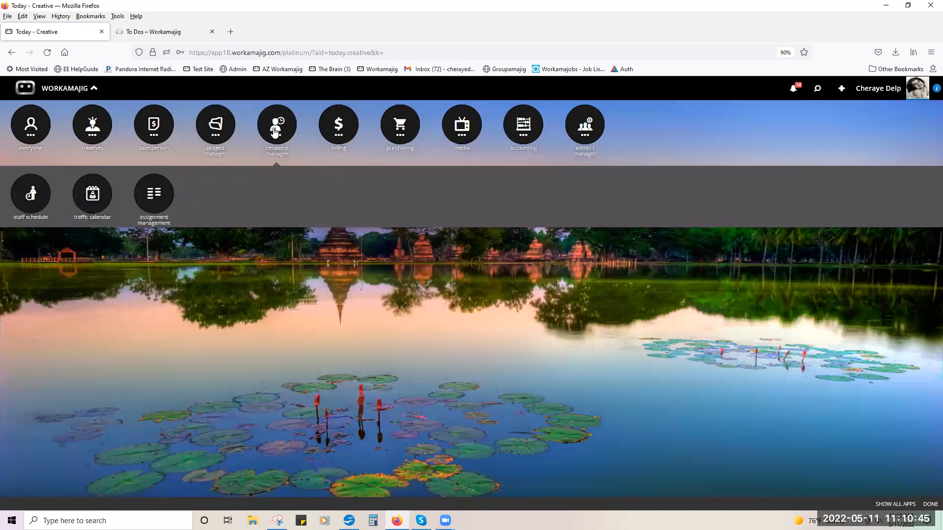
left_click(100, 198)
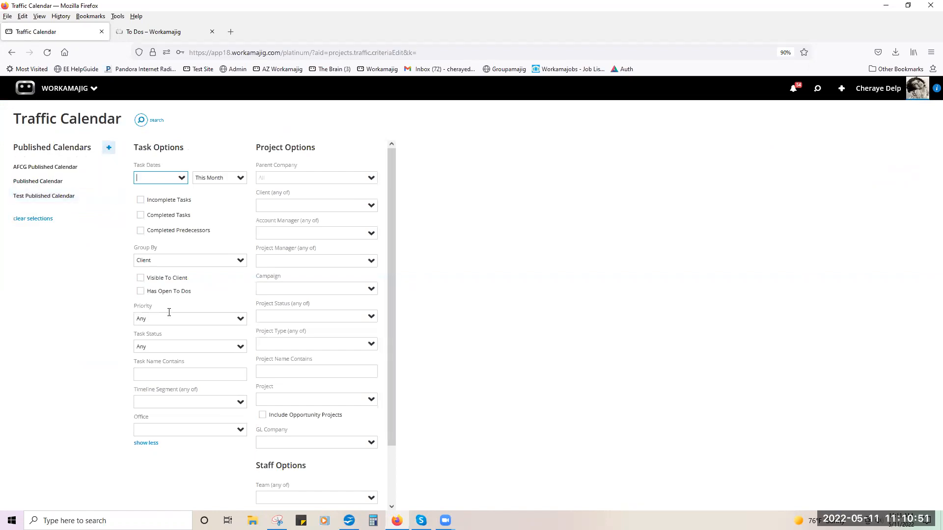
left_click(140, 292)
left_click(141, 122)
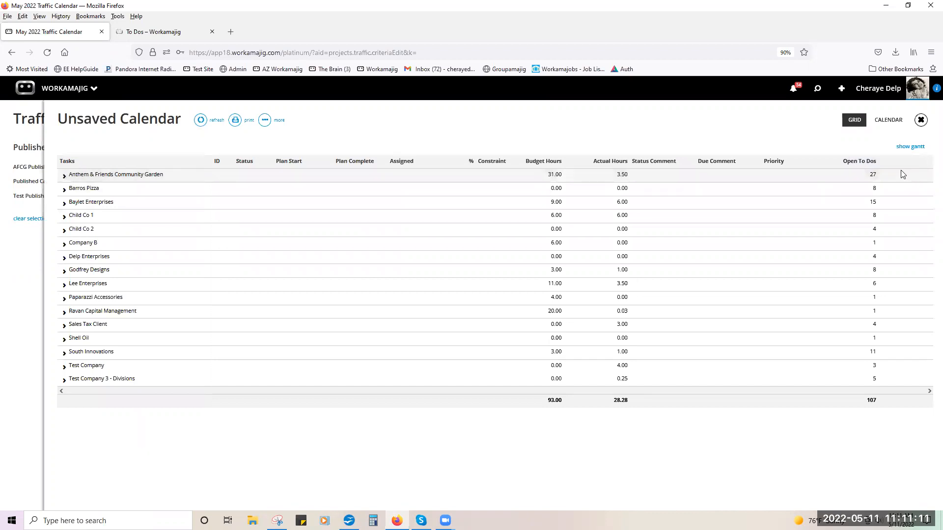
- Expand Anthem & Friends Community Garden, project 15-AFCG-0015 and its Production phase in the calendar grid to reveal the Casting/Preproduction task
left_click(867, 177)
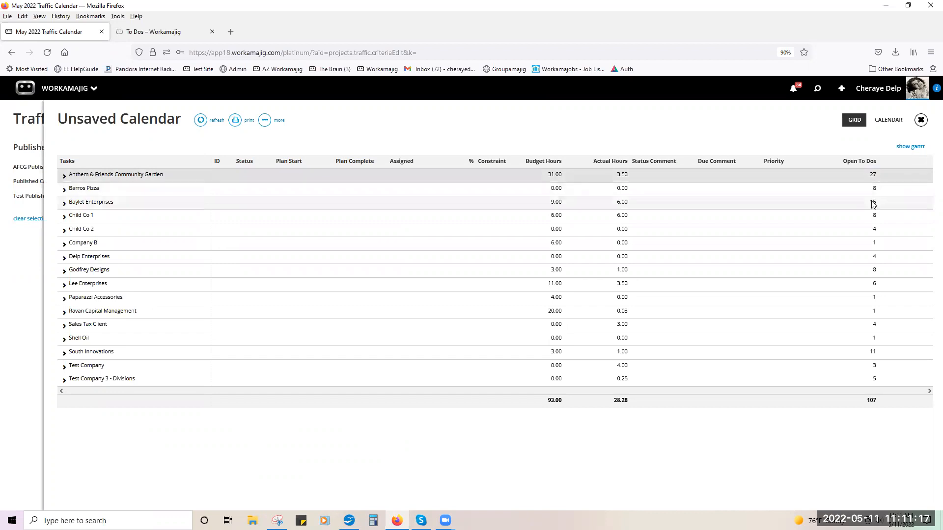
left_click(64, 177)
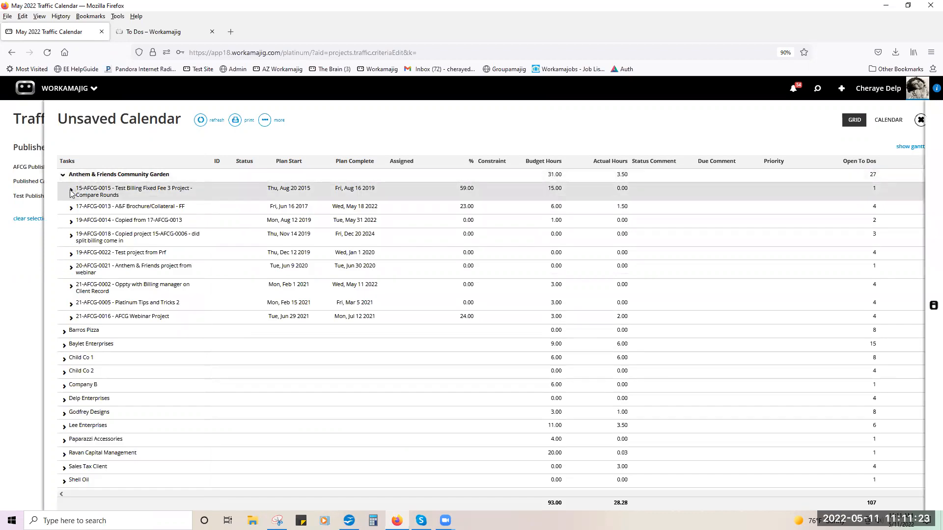
left_click(70, 191)
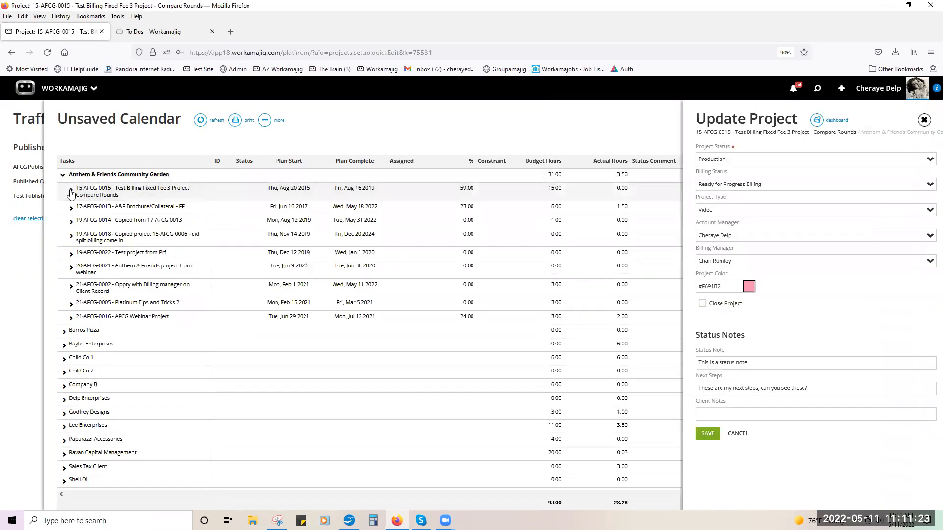
left_click(920, 120)
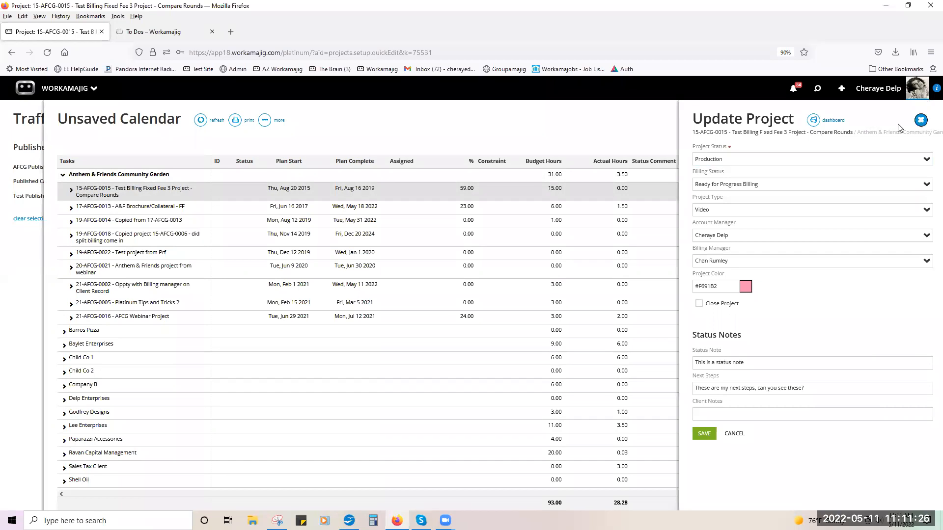
left_click(71, 190)
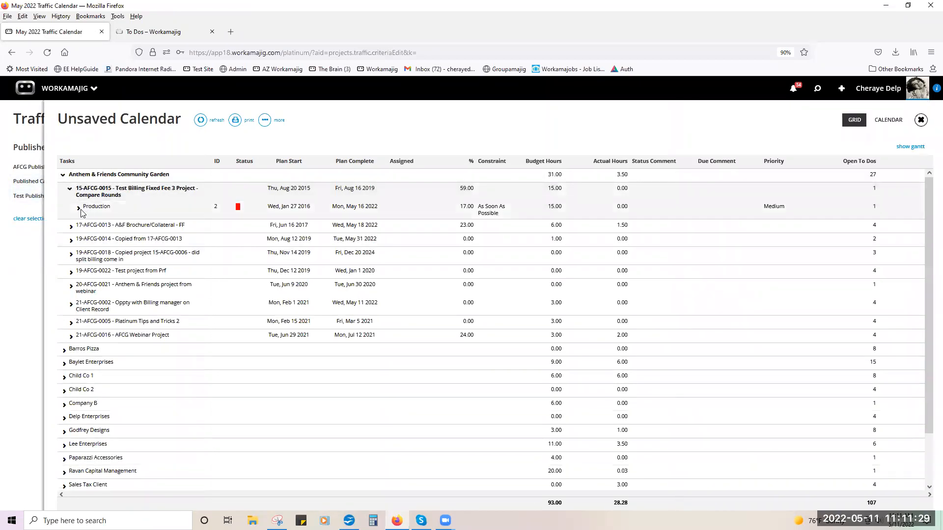
left_click(78, 208)
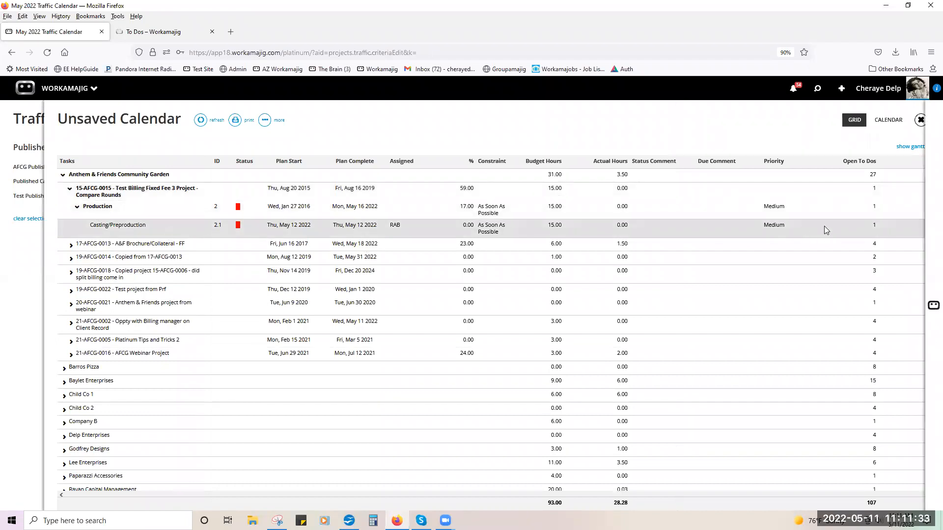
- Open the 2.1 Casting/Preproduction task, view its To Do list, and close the task
double_click(808, 219)
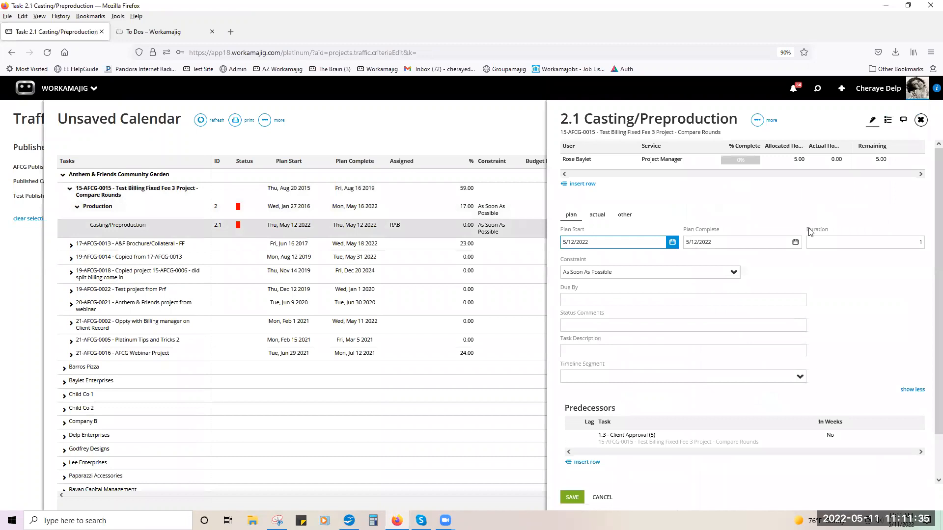
left_click(887, 121)
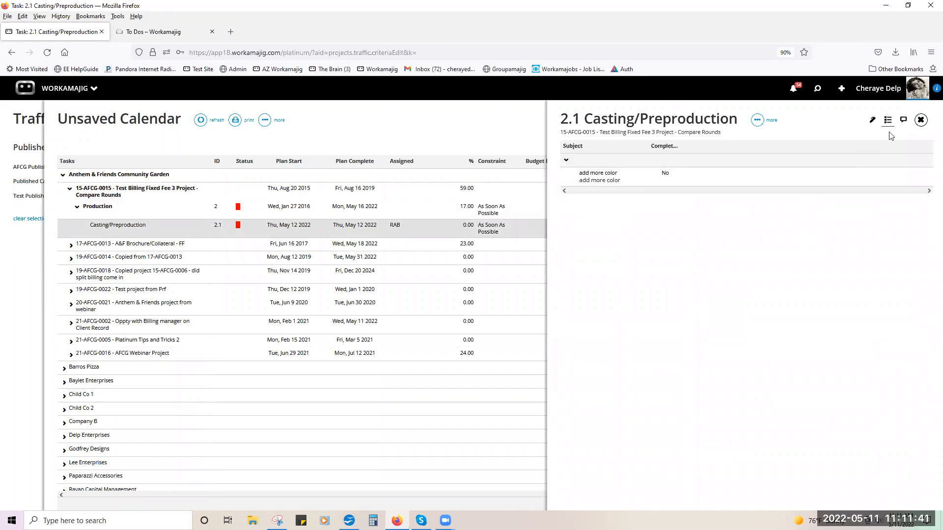
left_click(921, 120)
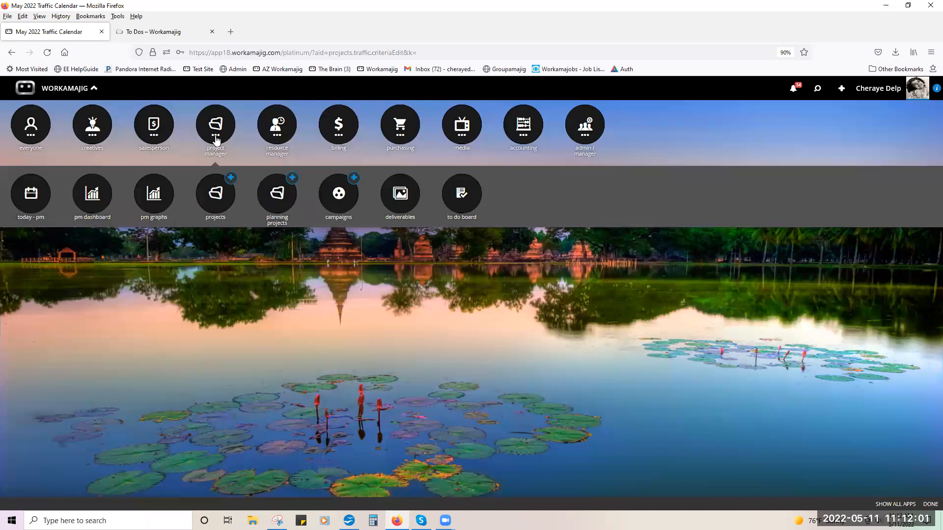
- Open the project manager's Today page, discarding the unsaved Traffic Calendar changes
left_click(34, 201)
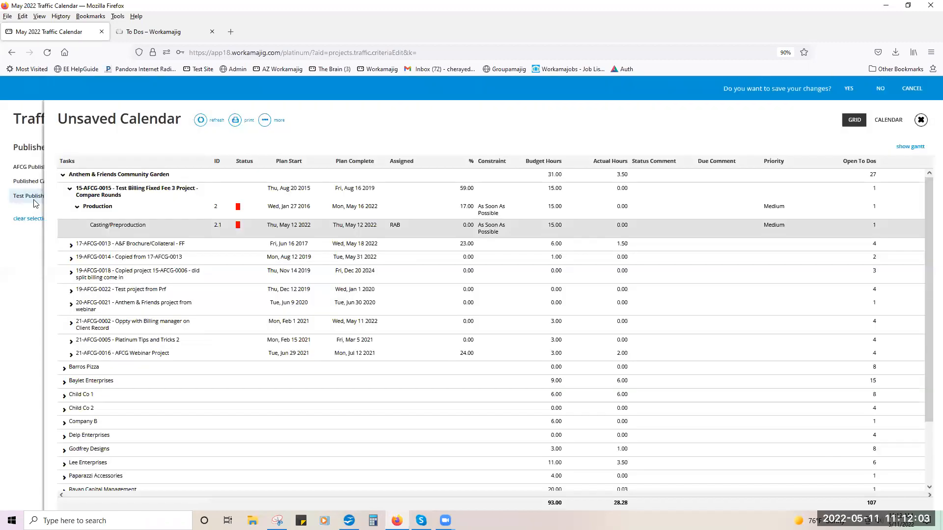
left_click(880, 92)
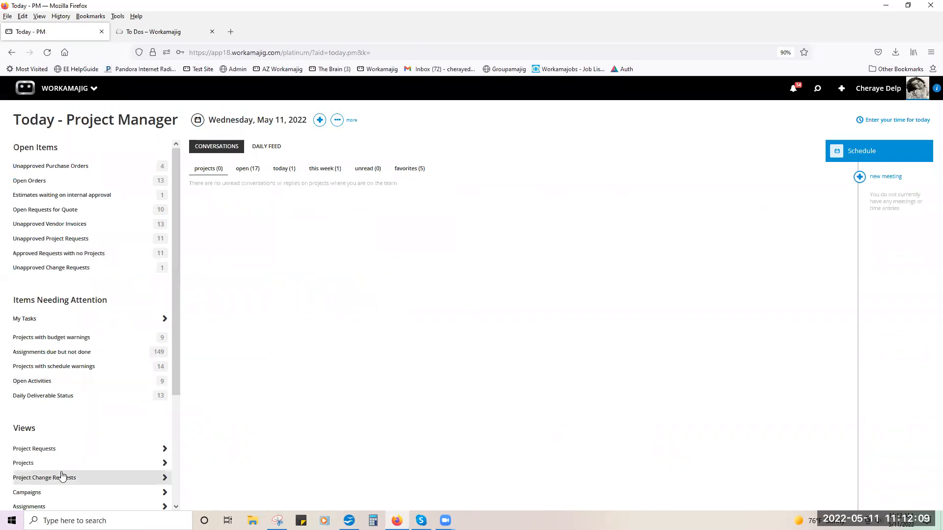
- Open the All Assignments with Open To Dos view from the project manager's assignment views
scroll(62, 475, "down", 3)
left_click(36, 430)
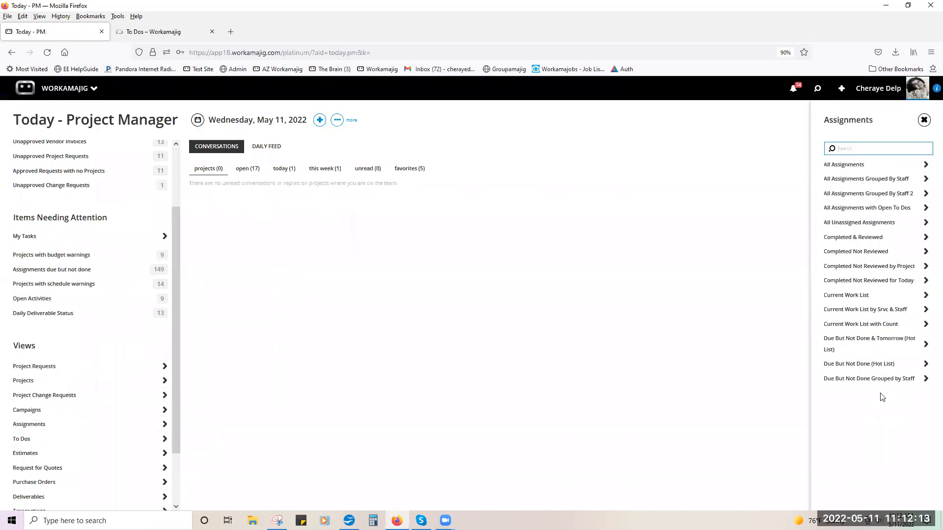
left_click(859, 208)
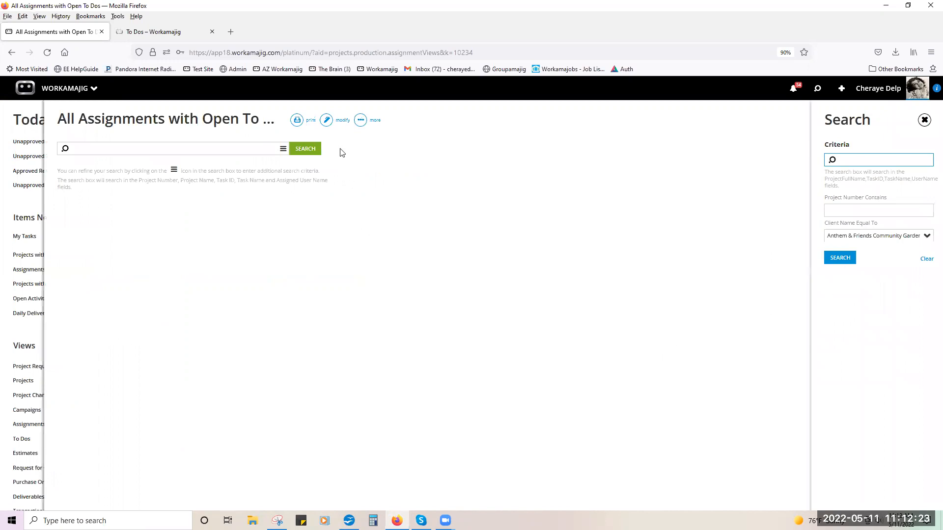
- Examine the layout columns and filters that define the All Assignments with Open To Dos view, and close its editor
left_click(324, 122)
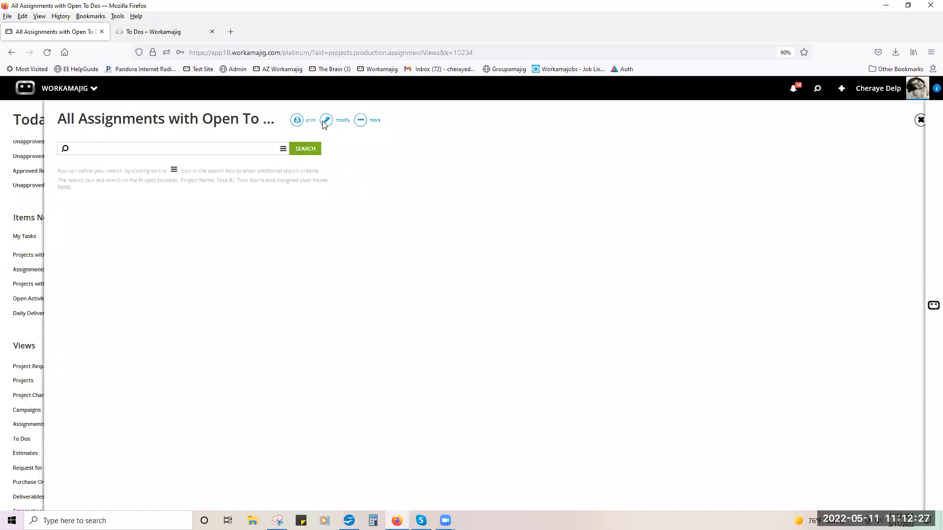
left_click(324, 123)
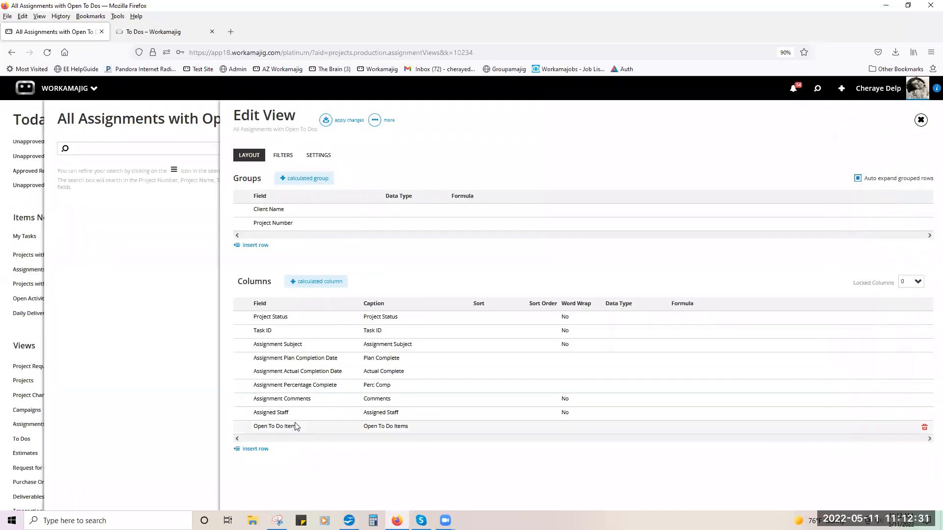
left_click(282, 156)
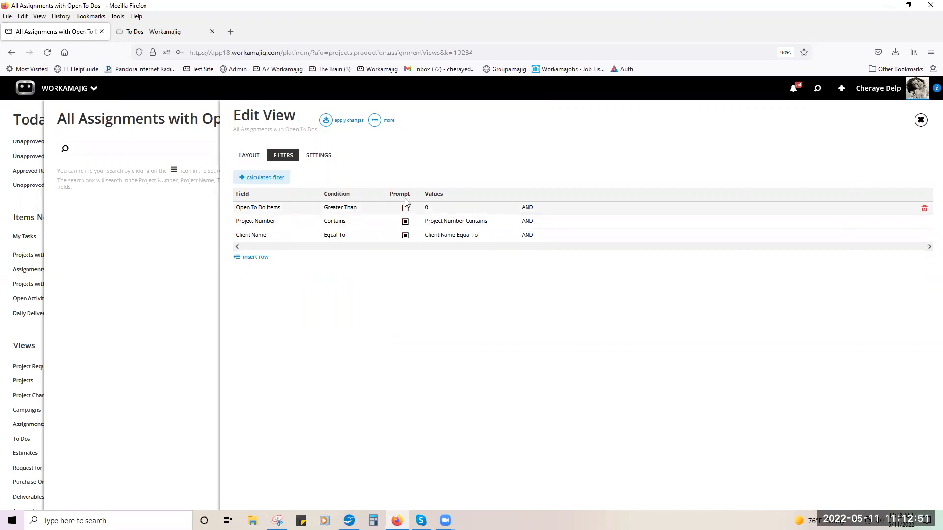
left_click(921, 120)
- Run the view to list assignments with open To Dos, collapse project 15-AFCG-0015, and close the view
left_click(313, 152)
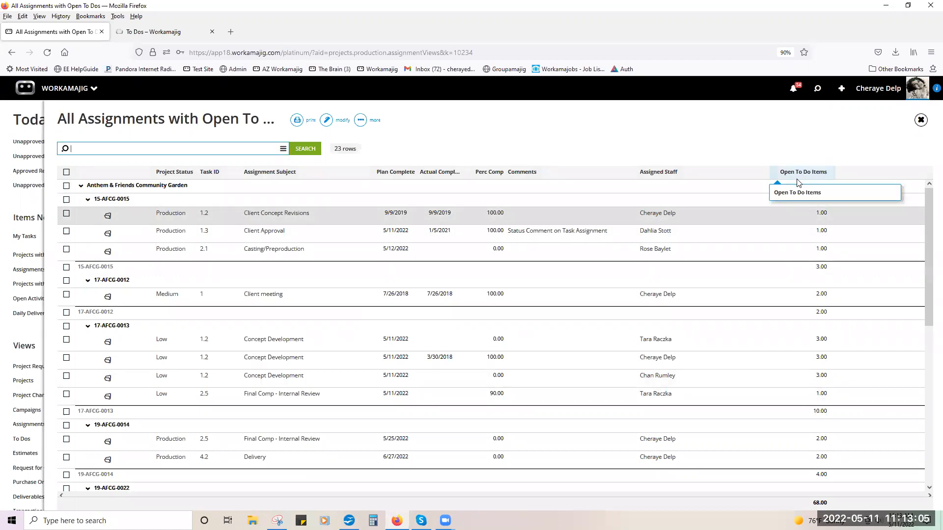
left_click(86, 201)
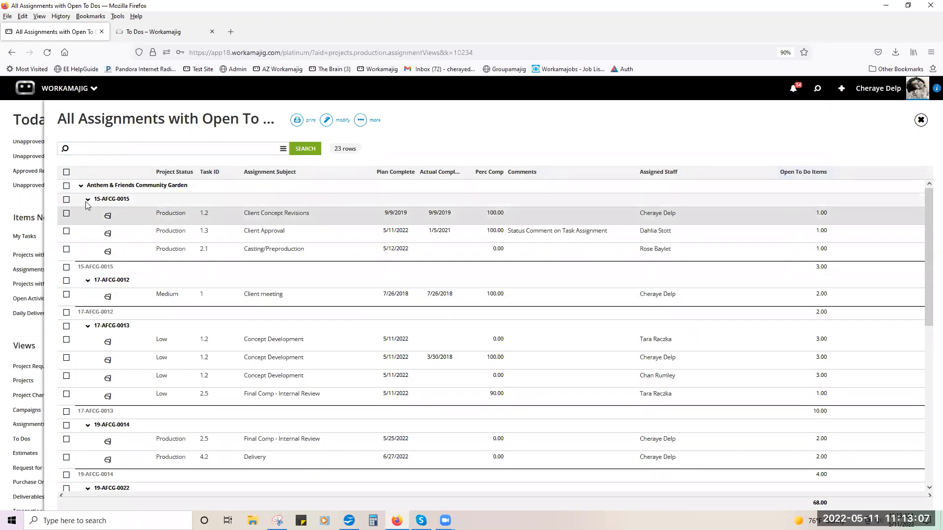
left_click(87, 199)
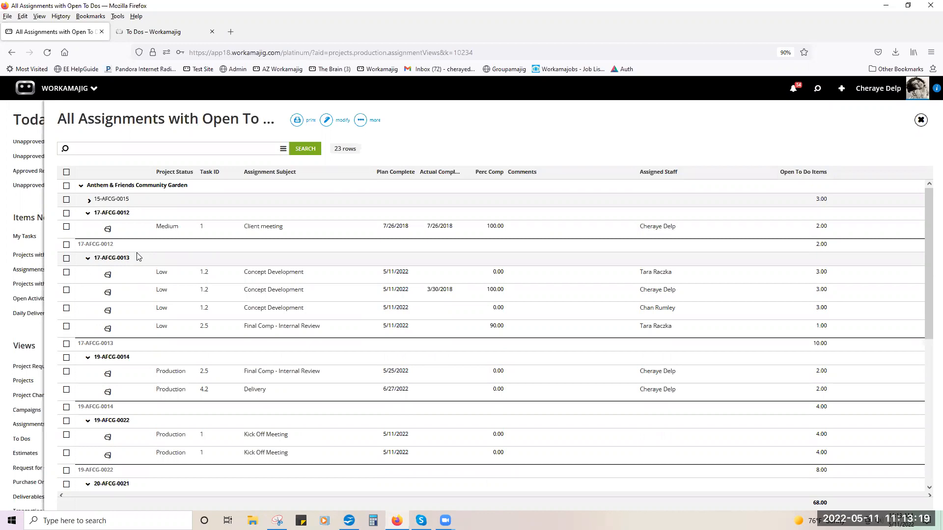
left_click(921, 120)
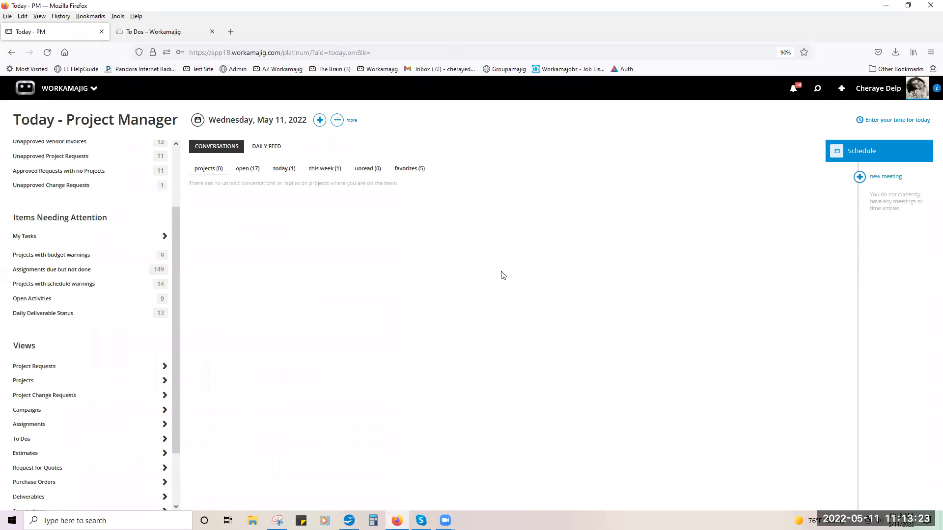
- Open the first Admin & Acct Mgmt employee's record from the employee list and show its Projects & Time settings
left_click(53, 87)
left_click(591, 132)
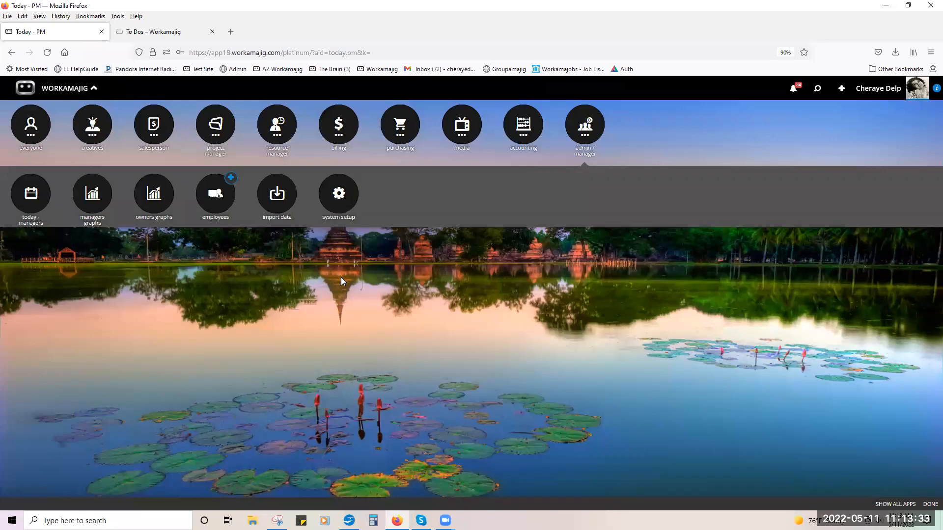
left_click(220, 205)
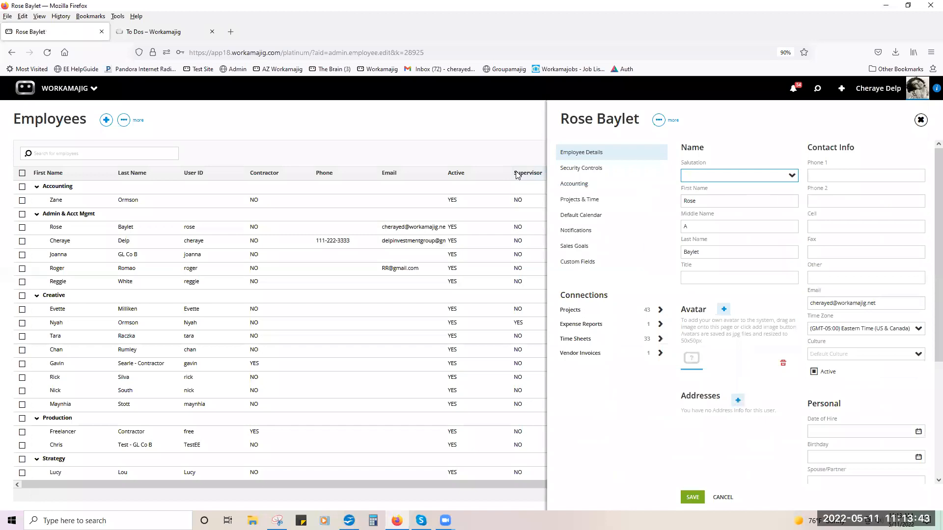
left_click(599, 204)
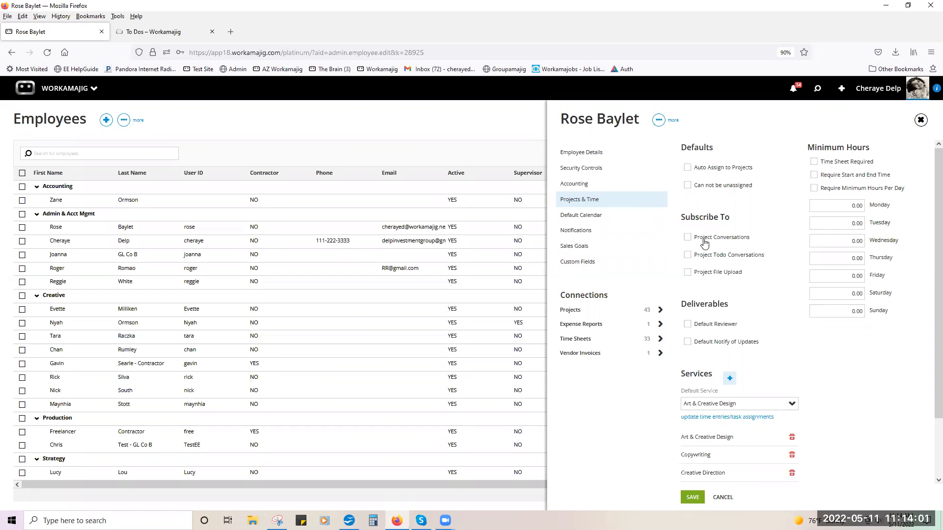
- Open project 15-TestCo-0003 from the employee's connected projects and show its team subscriptions
left_click(580, 315)
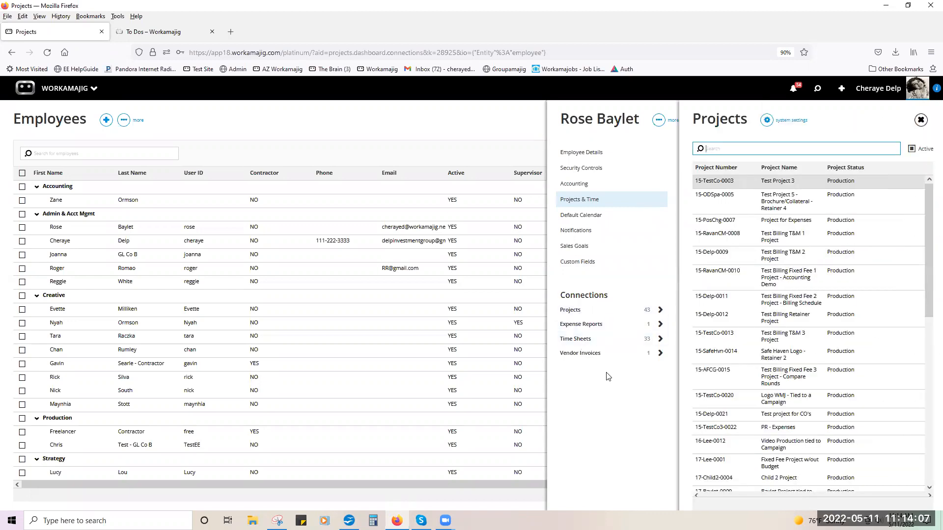
left_click(708, 182)
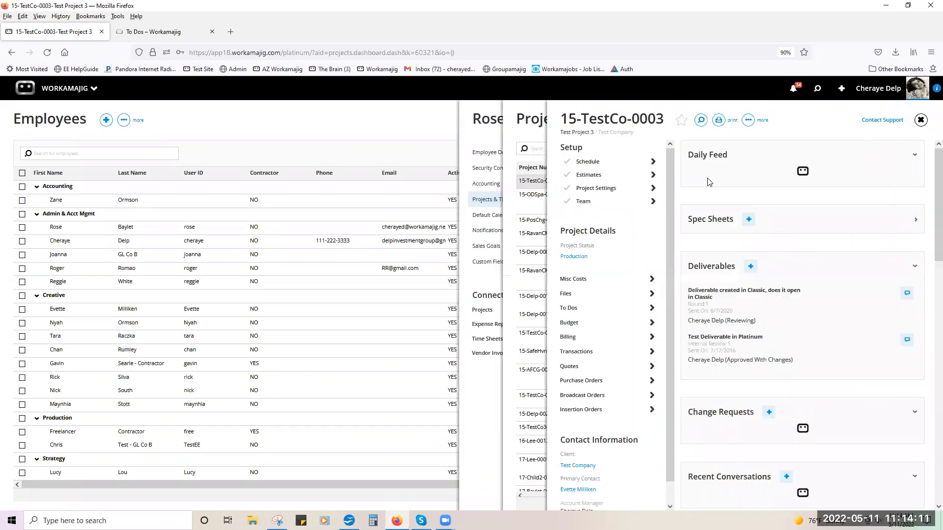
left_click(592, 209)
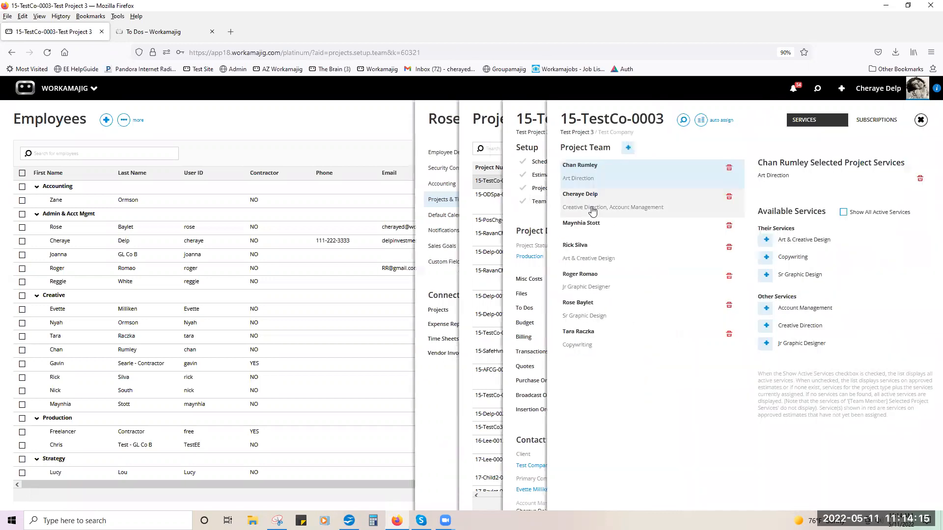
left_click(903, 121)
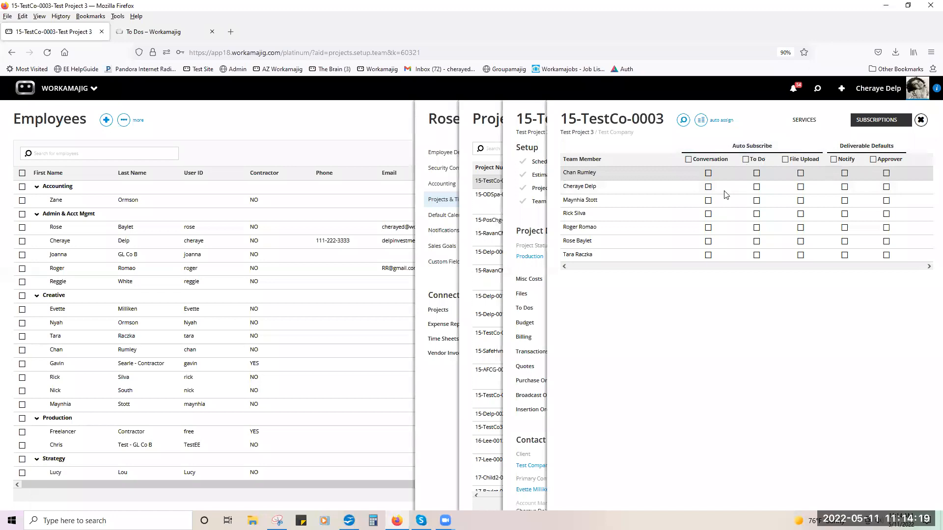
- Try auto-subscribing the third team member to conversations and the last one to To Dos, clear both, and return to the employee list
left_click(711, 171)
left_click(708, 200)
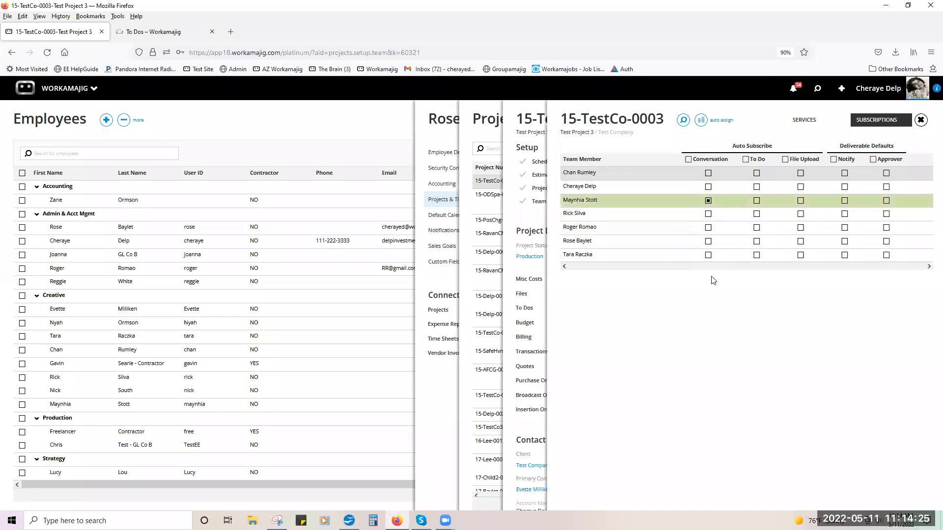
left_click(756, 255)
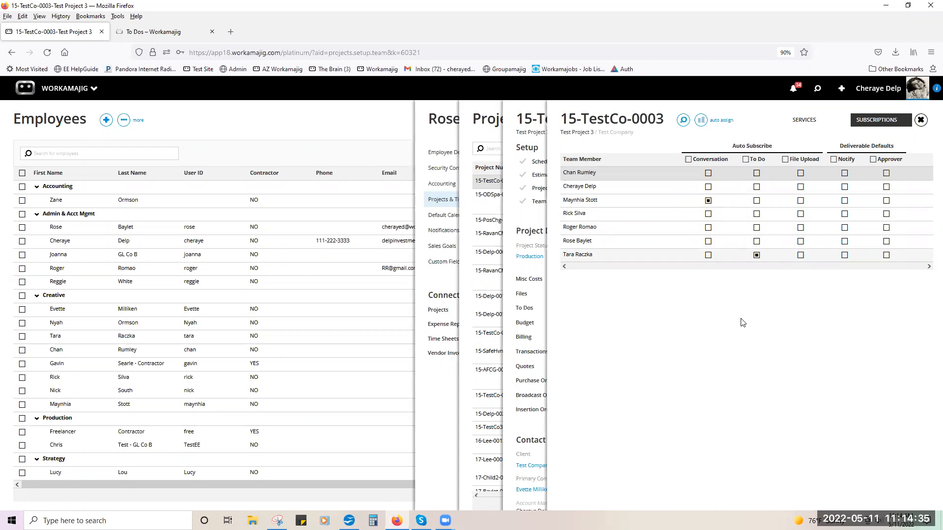
left_click(757, 254)
left_click(708, 201)
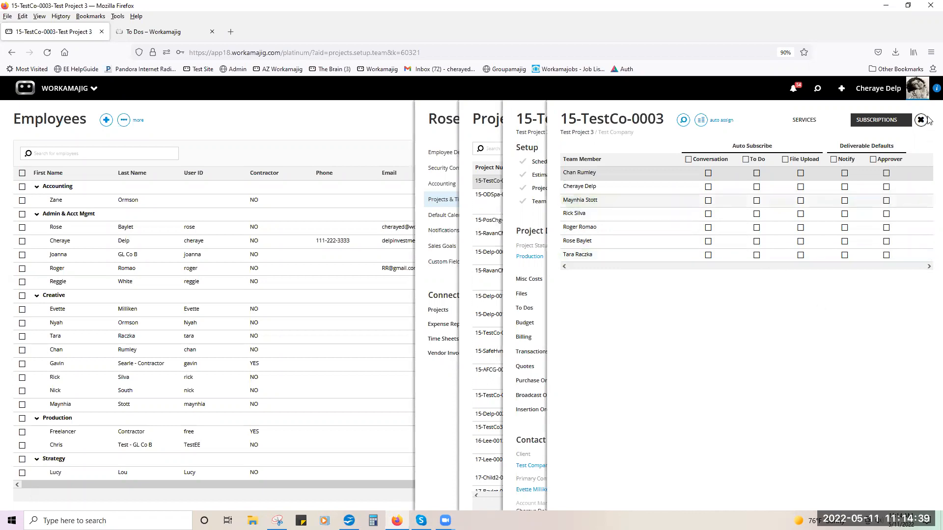
left_click(346, 121)
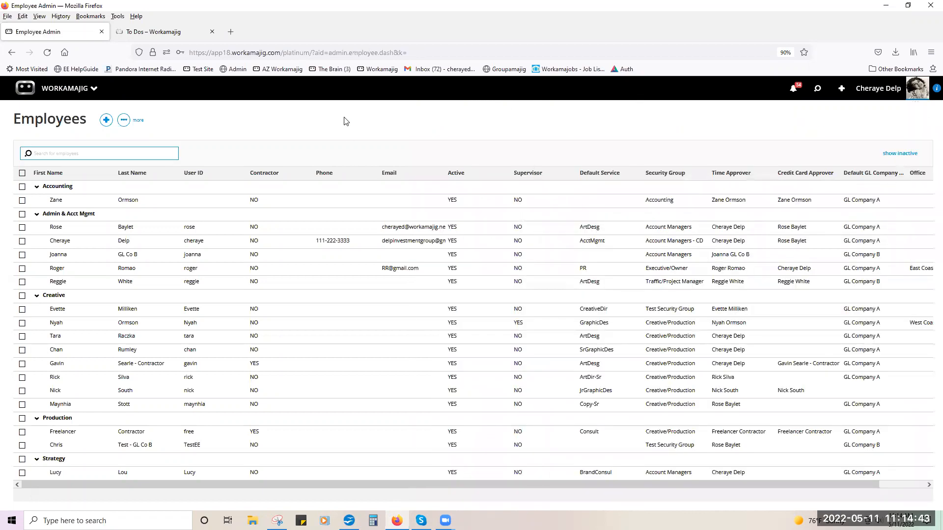
- Open the Today page for creatives
left_click(674, 72)
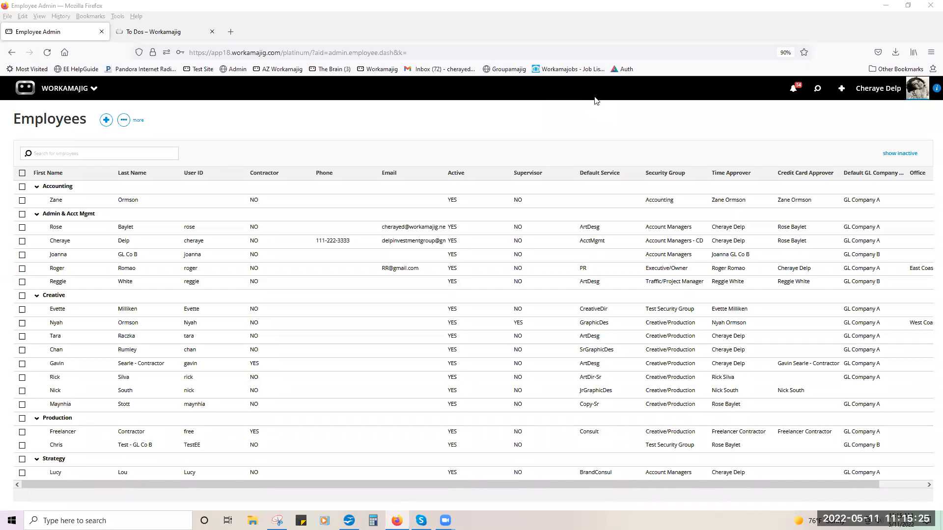
left_click(26, 96)
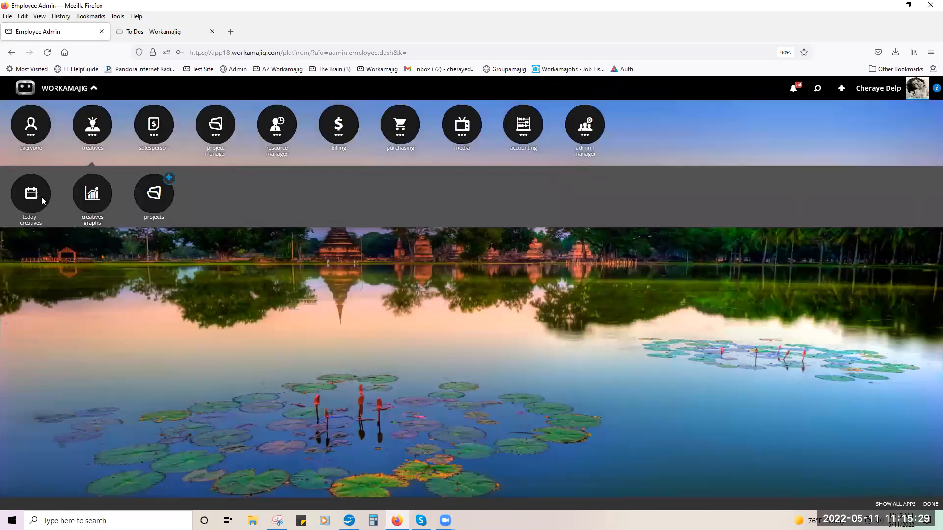
left_click(41, 196)
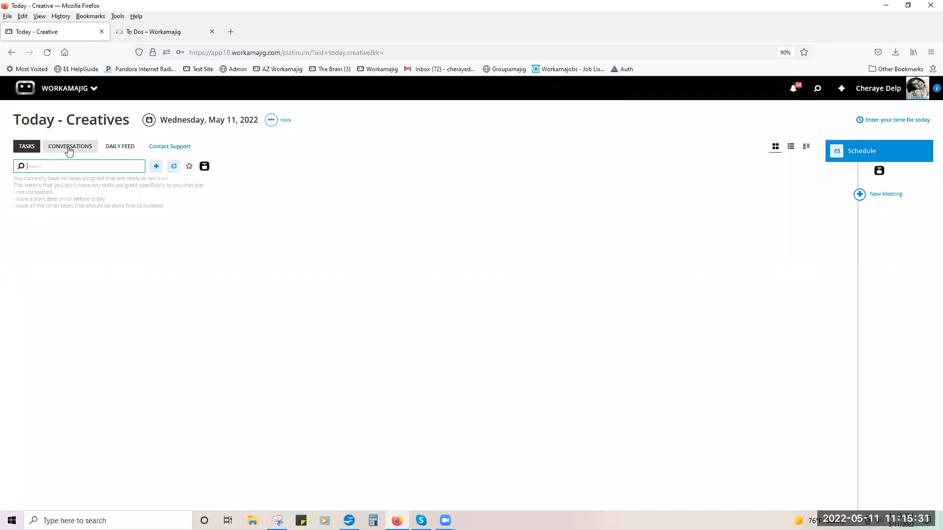
- Examine the open, projects and today conversation lists on the creatives' Today page, and return to its task list
left_click(69, 147)
left_click(69, 166)
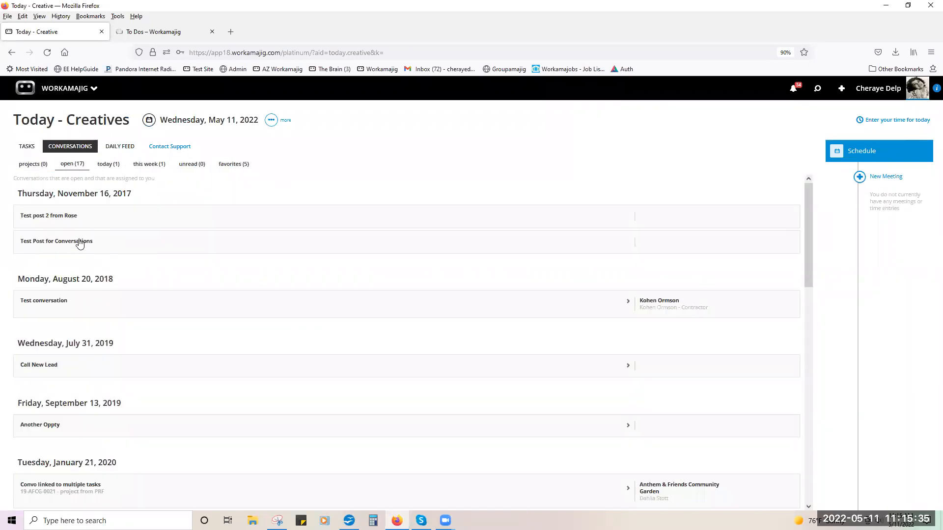
left_click(32, 164)
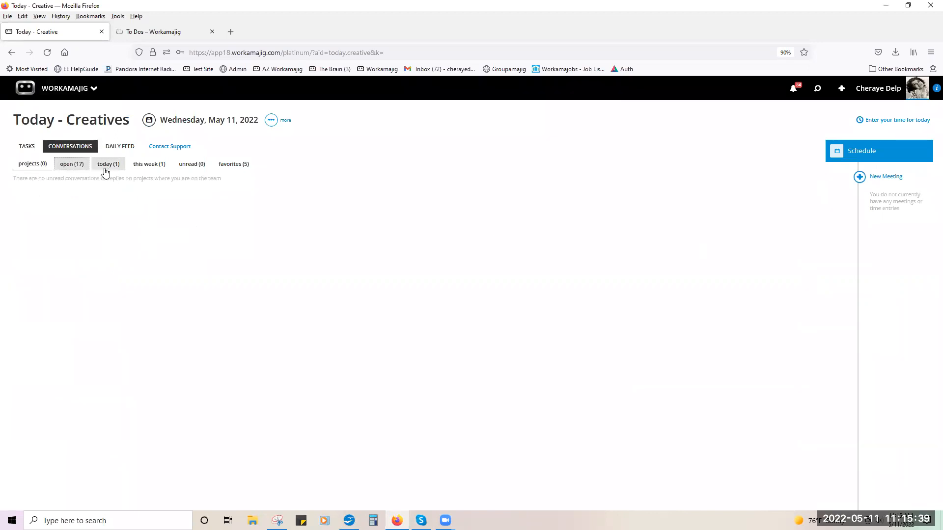
left_click(81, 165)
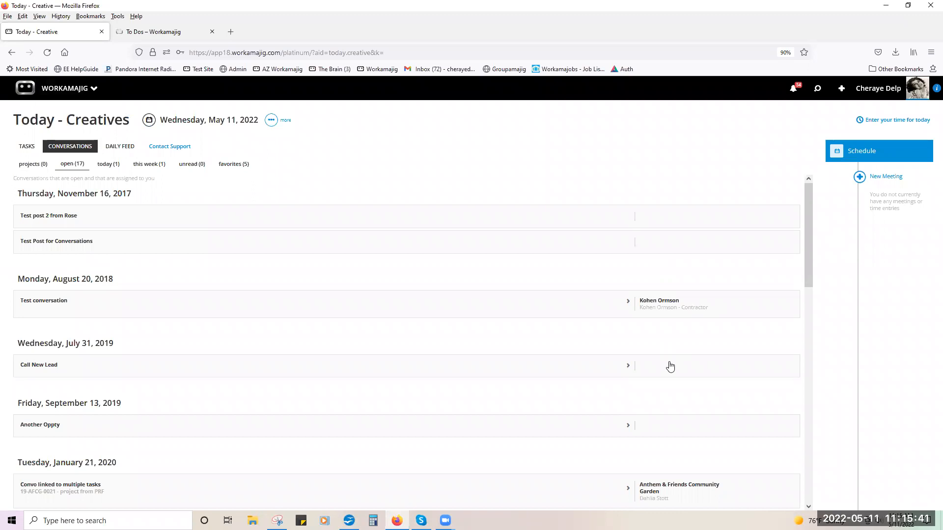
scroll(669, 366, "down", 6)
scroll(669, 363, "down", 5)
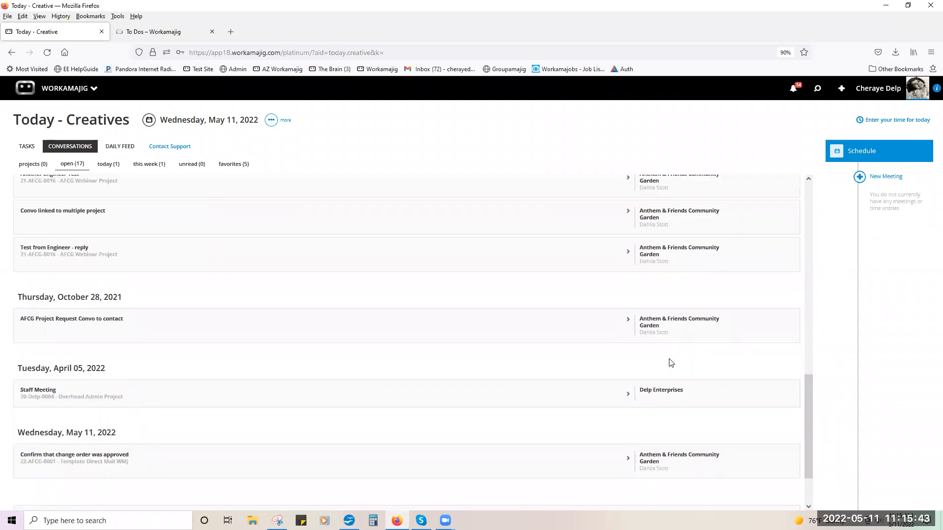
scroll(684, 326, "up", 10)
left_click(101, 168)
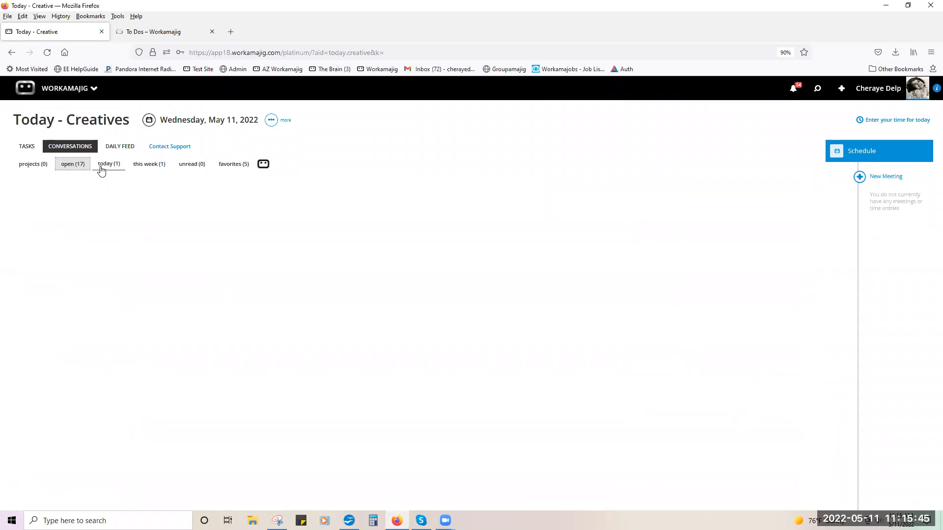
left_click(37, 166)
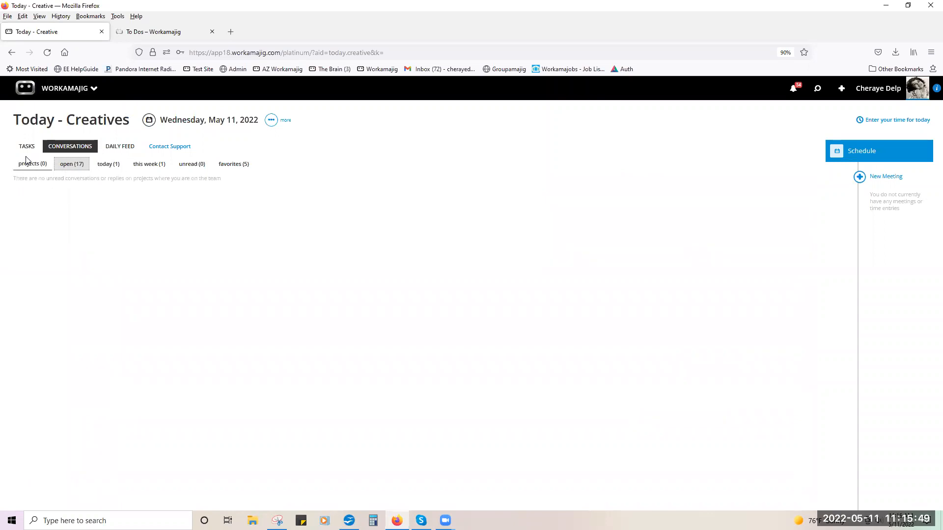
left_click(27, 147)
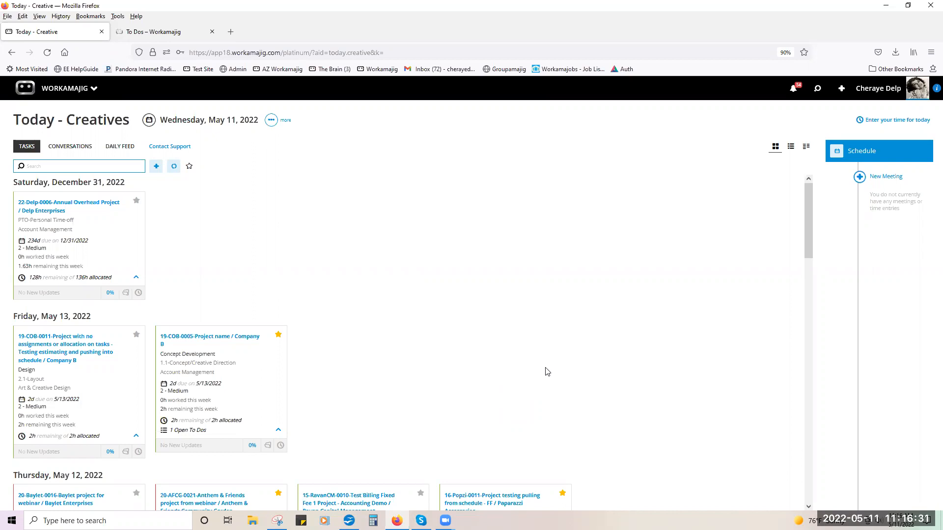
- Show the Notification Options among the advanced Transaction Preferences in System Setup
left_click(94, 88)
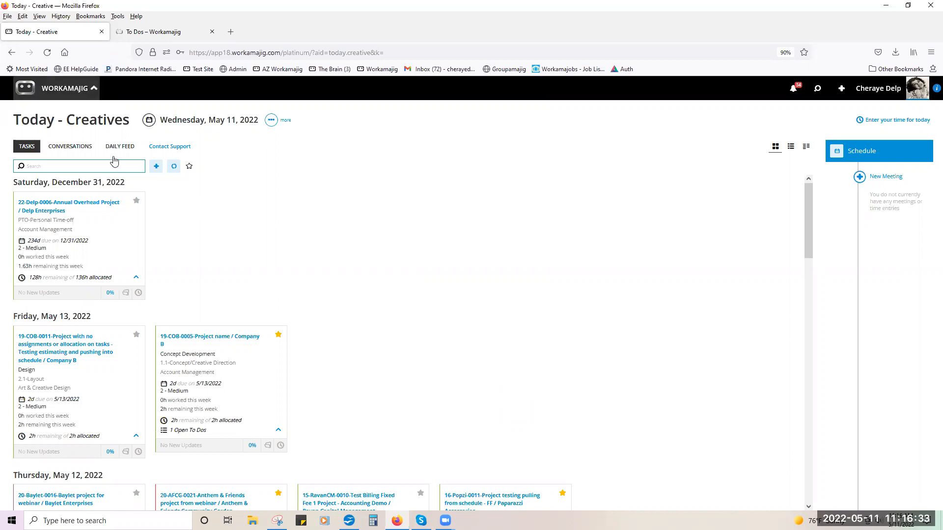
left_click(581, 123)
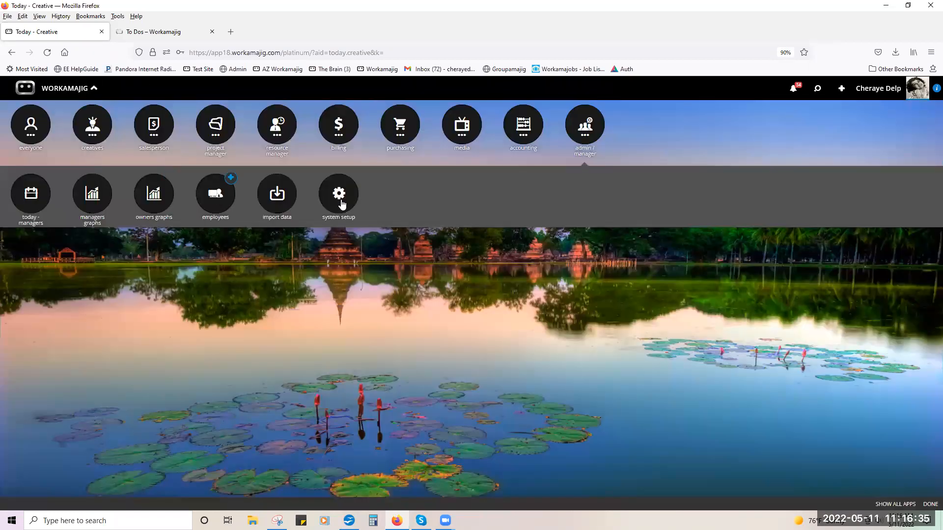
left_click(343, 203)
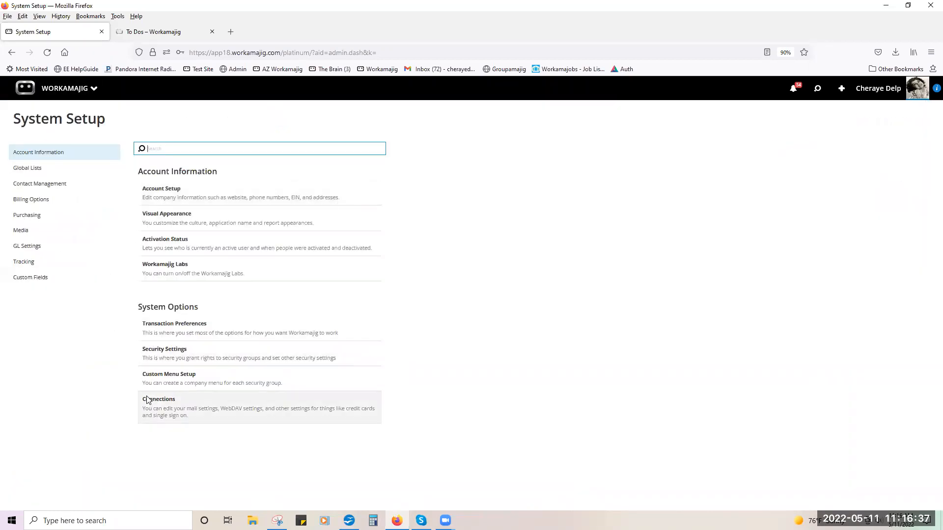
left_click(164, 328)
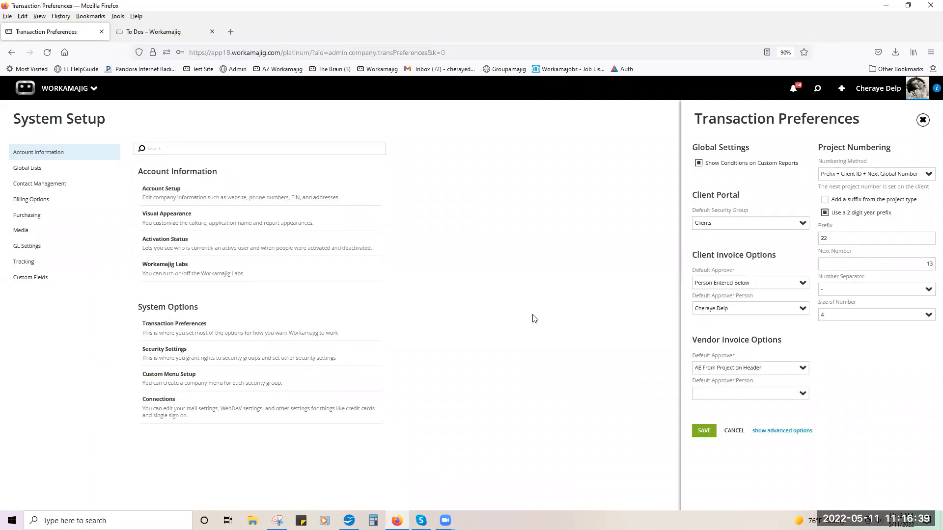
left_click(610, 361)
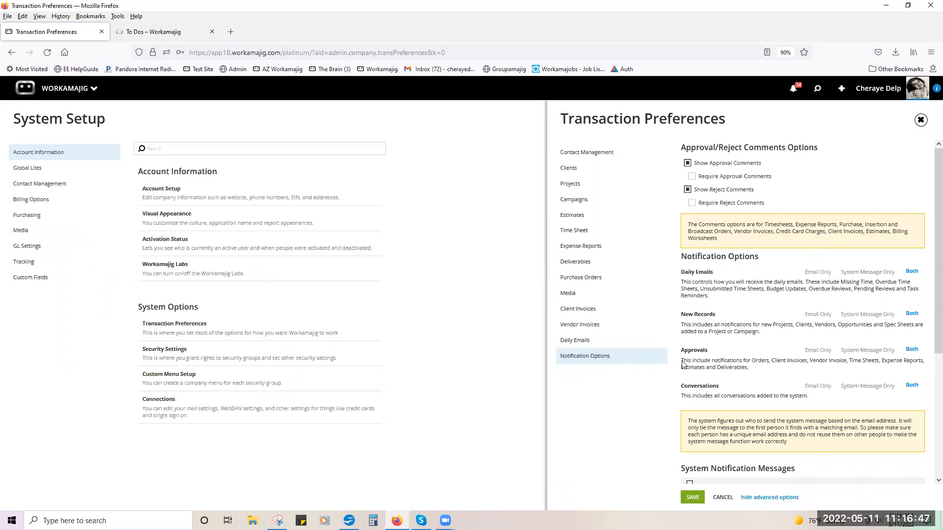
- Examine the list of notification types in the record of the first Admin & Acct Mgmt employee, and close the record
left_click(63, 89)
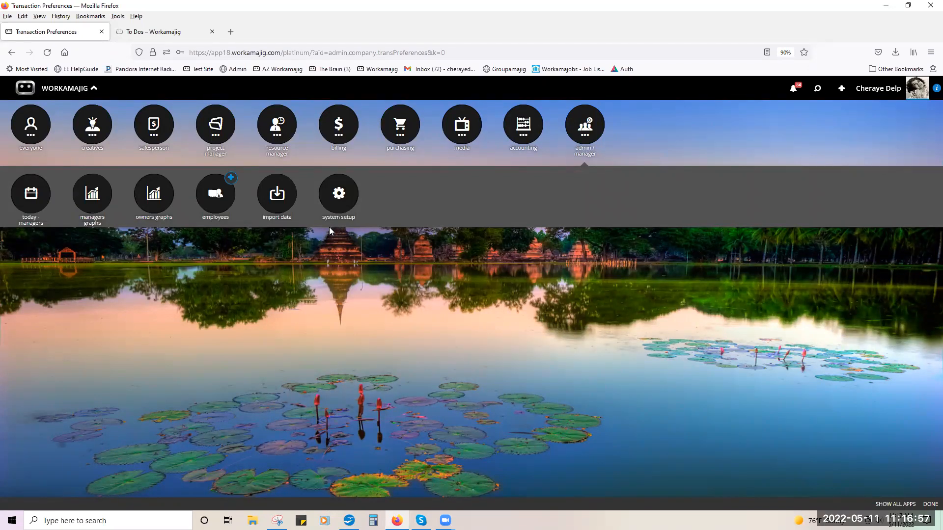
left_click(214, 202)
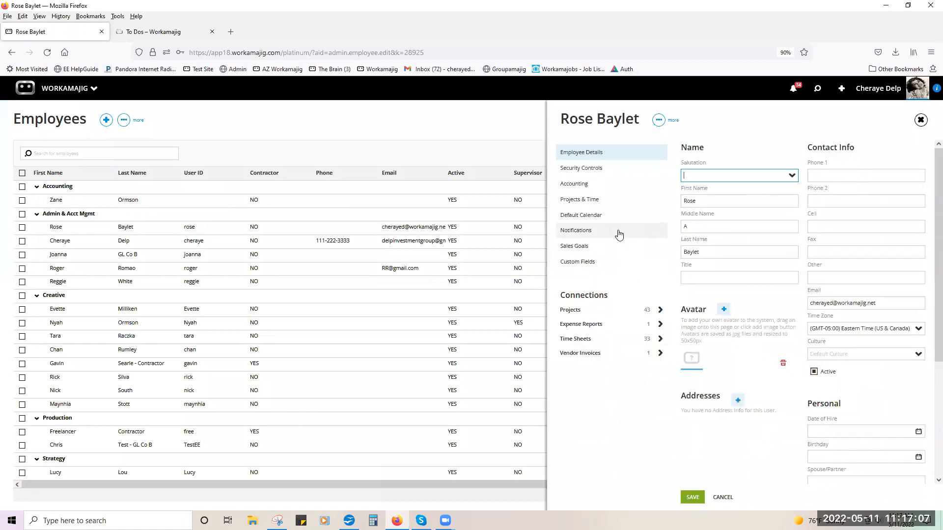
left_click(618, 231)
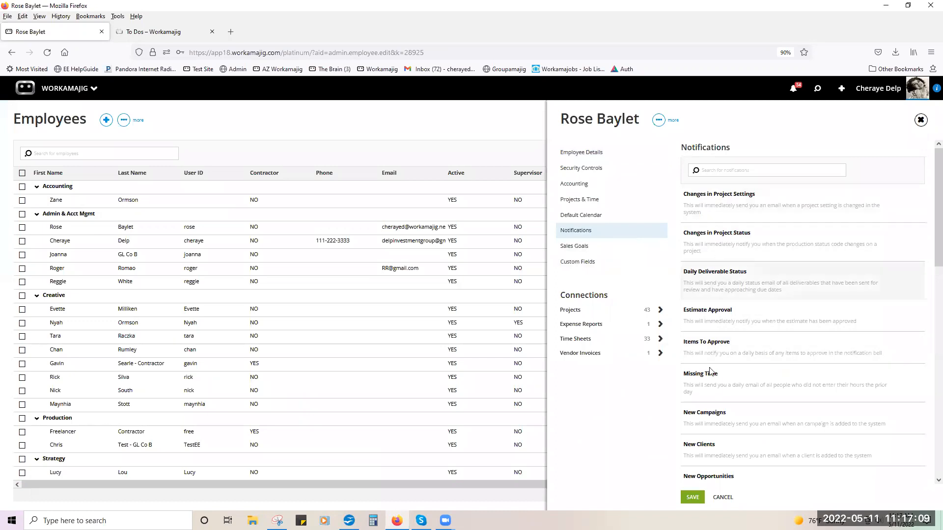
scroll(717, 404, "down", 5)
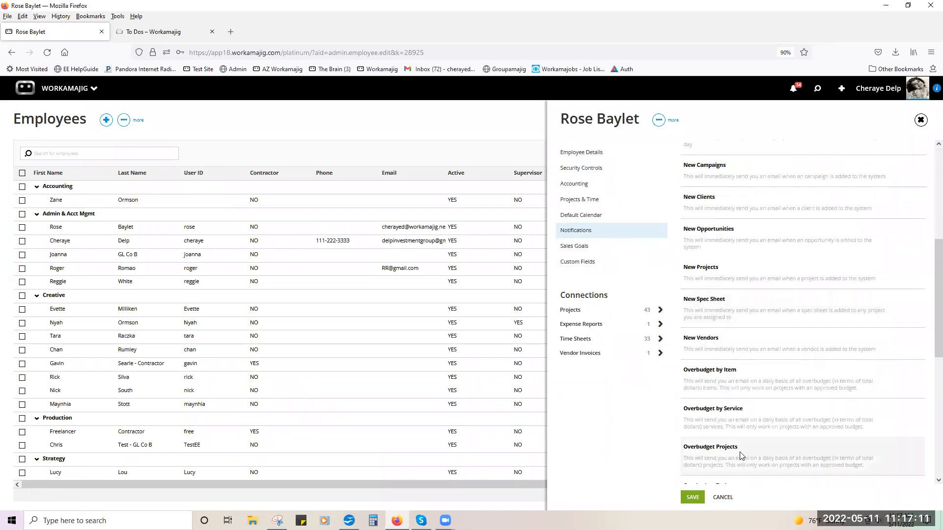
scroll(695, 454, "down", 3)
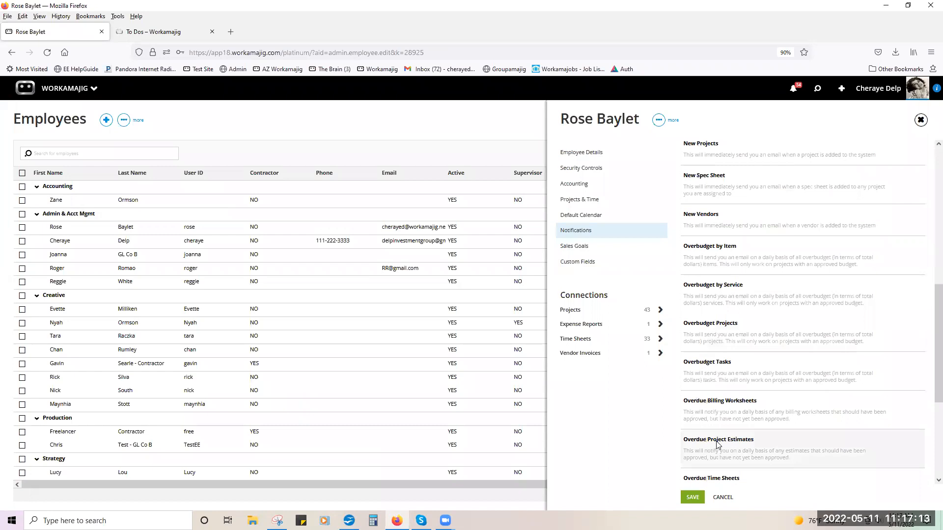
scroll(716, 445, "down", 3)
scroll(794, 447, "down", 2)
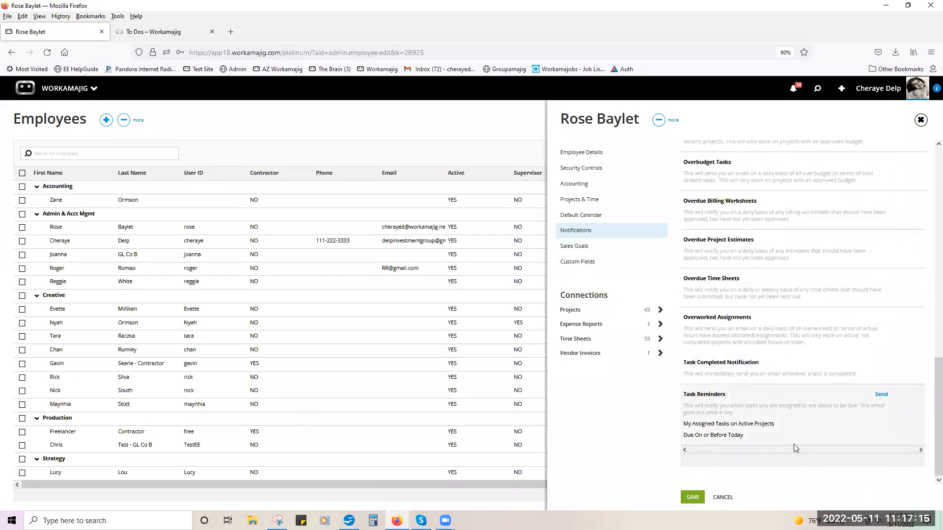
scroll(791, 363, "up", 3)
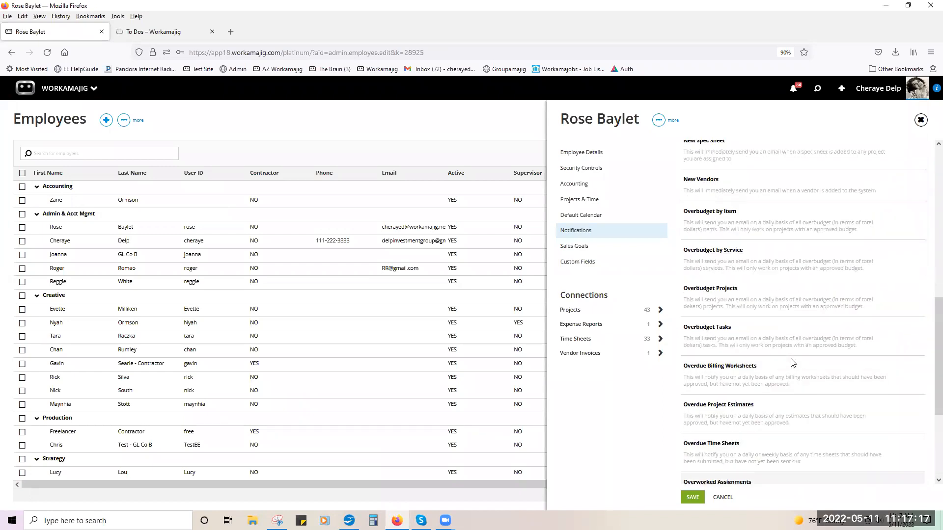
scroll(791, 364, "up", 10)
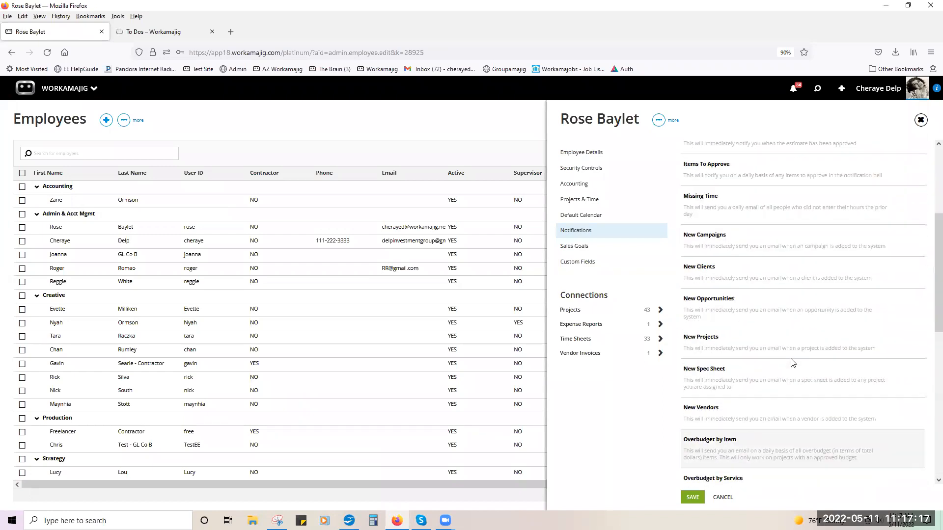
left_click(920, 120)
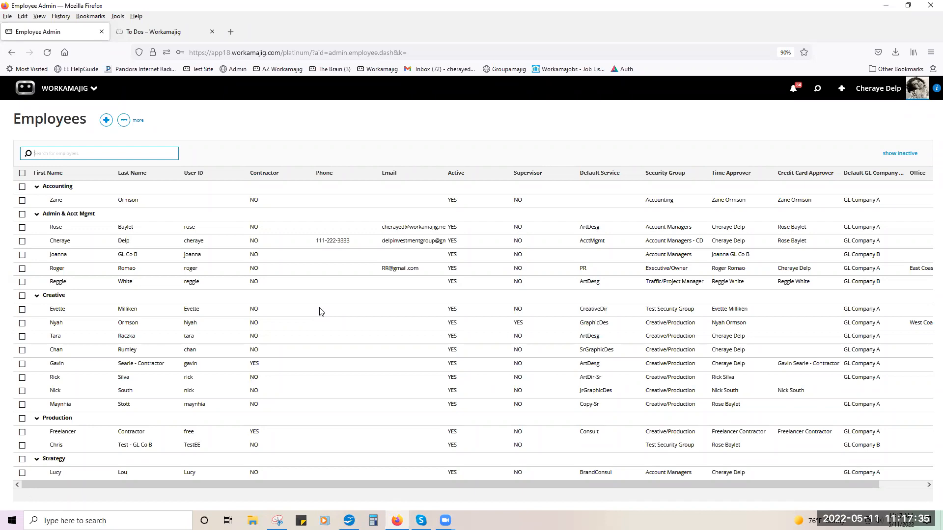
- Open the To Dos board for project managers
left_click(74, 88)
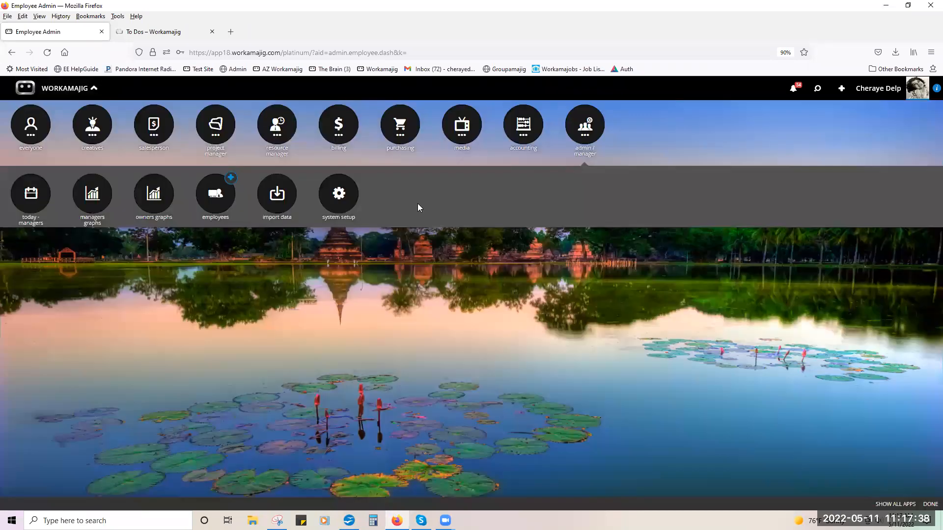
left_click(226, 129)
left_click(475, 198)
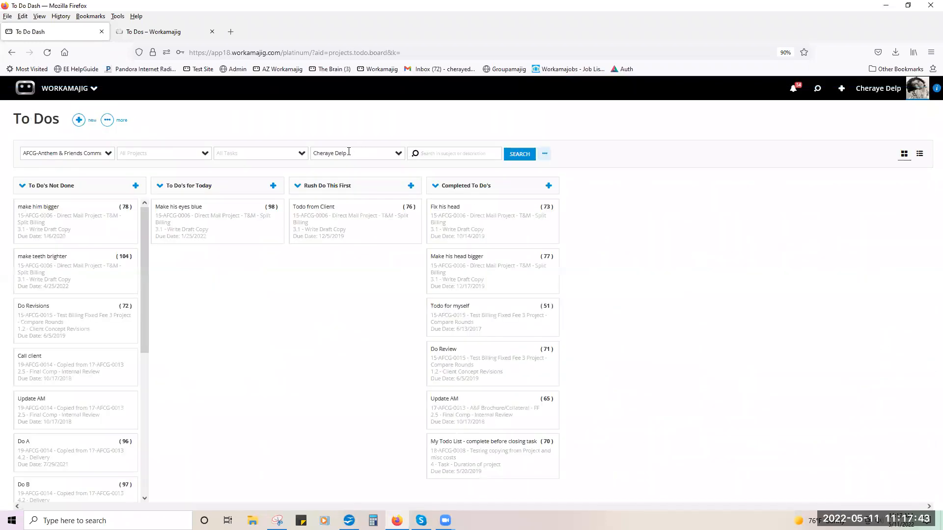
- Clear the user filter on the To Dos board and search for the To Dos of all users
left_click(398, 154)
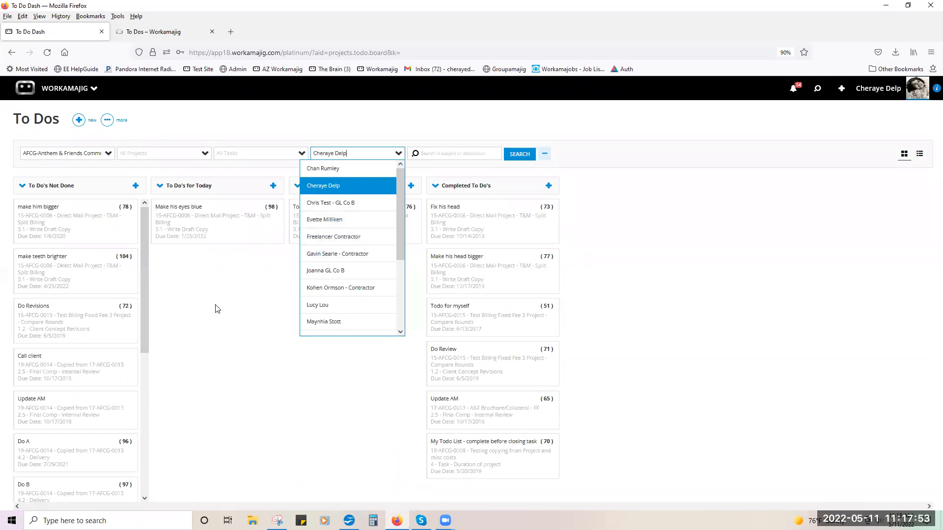
key("ctrl+a")
key("BackSpace")
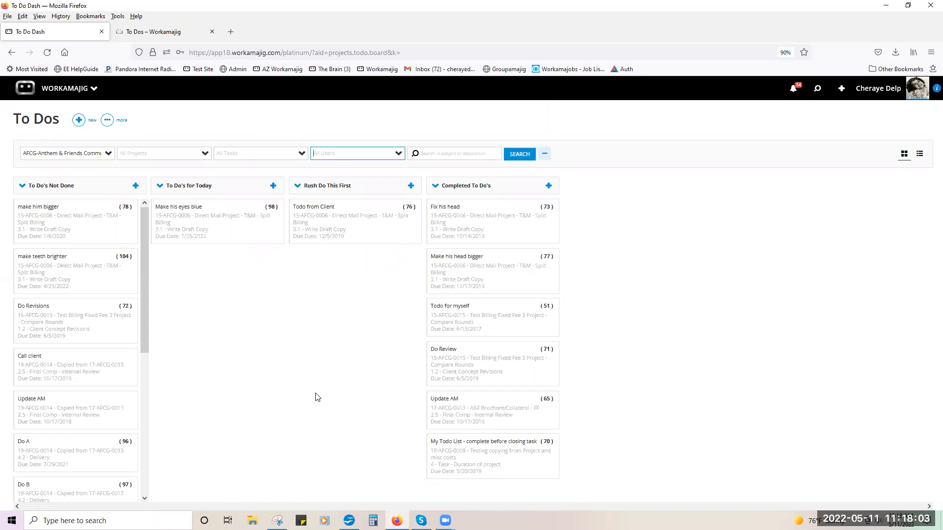
left_click(519, 154)
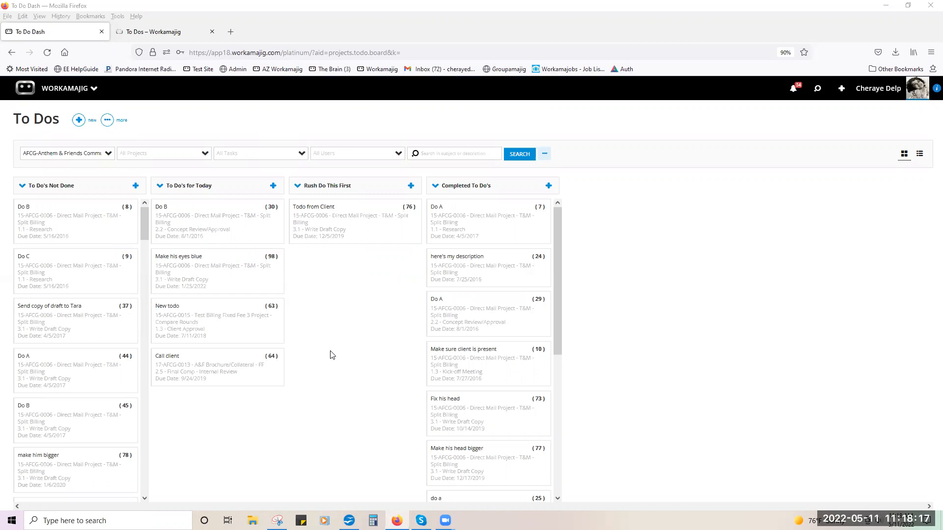
- Switch to the Workamajig help guide and show its list of 2022 webinars
left_click(181, 39)
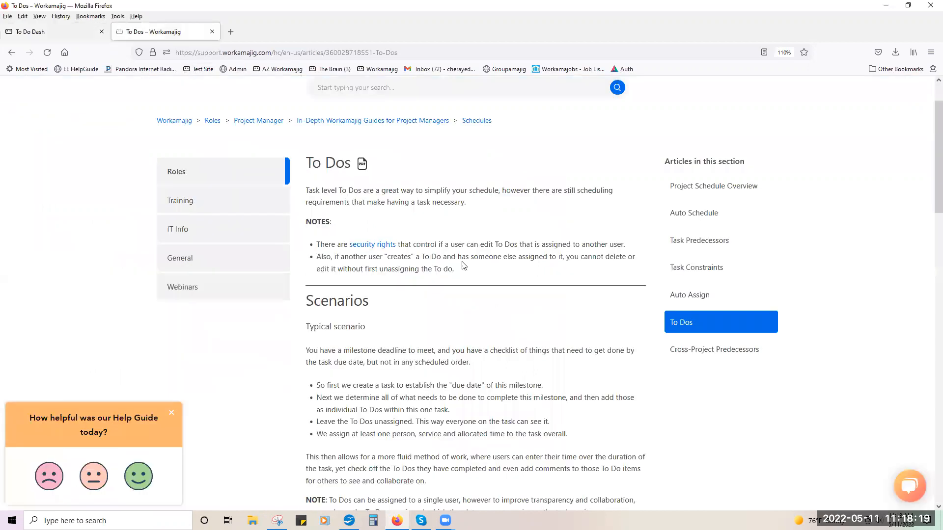
left_click(177, 293)
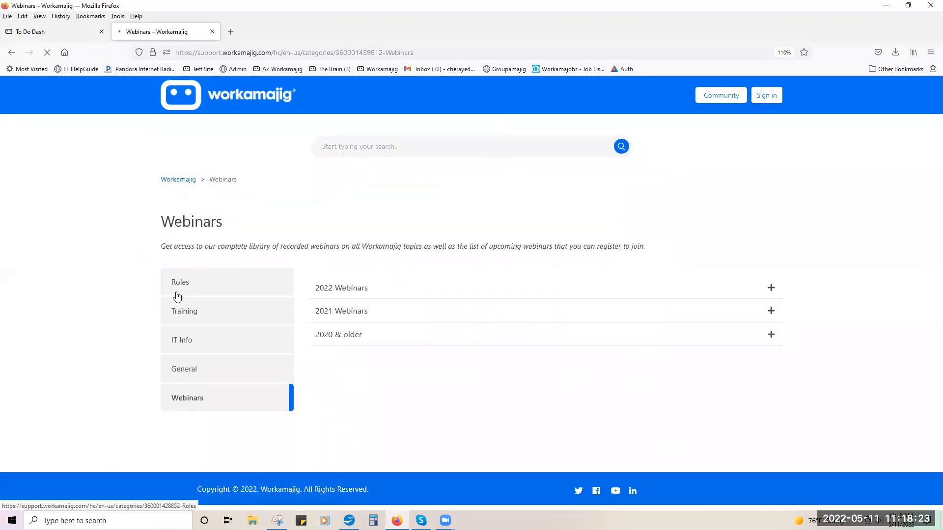
left_click(337, 290)
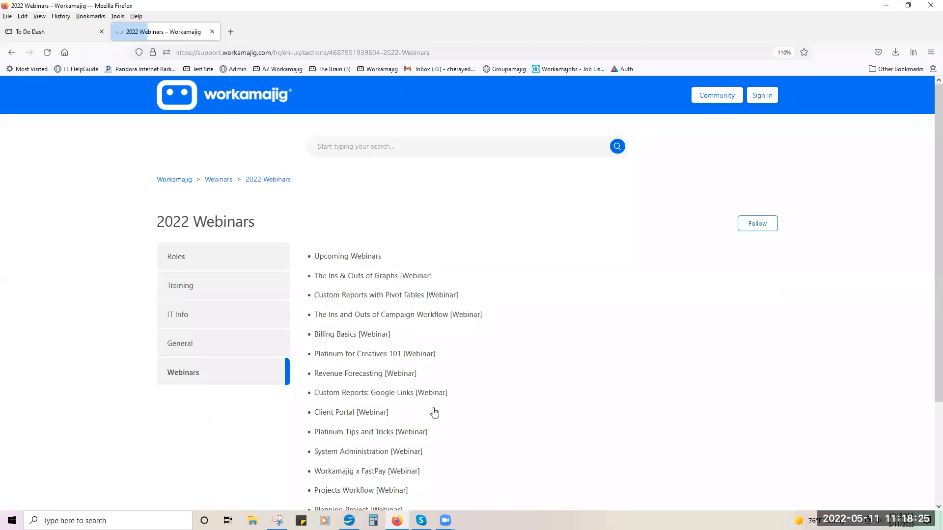